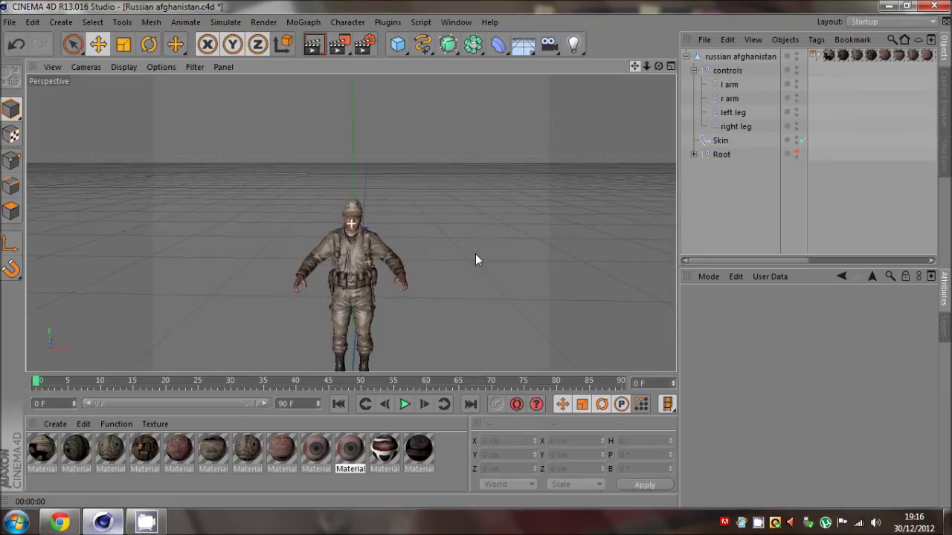
# Step: Examine the soldier model's head and upper body from the front and the back
pyautogui.scroll(8, 476, 260)
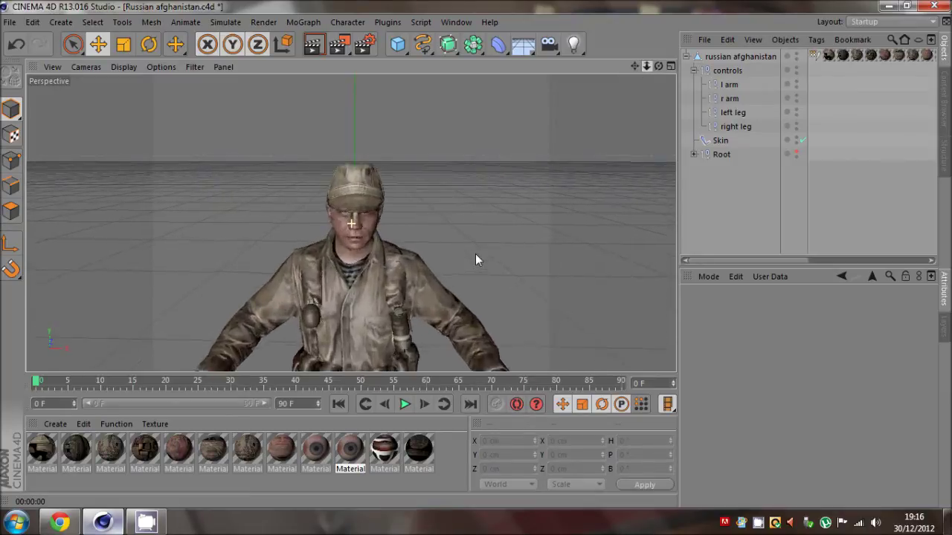
pyautogui.moveTo(479, 258); pyautogui.dragTo(483, 258)
pyautogui.moveTo(659, 66); pyautogui.dragTo(476, 257)
pyautogui.moveTo(646, 66); pyautogui.dragTo(475, 260)
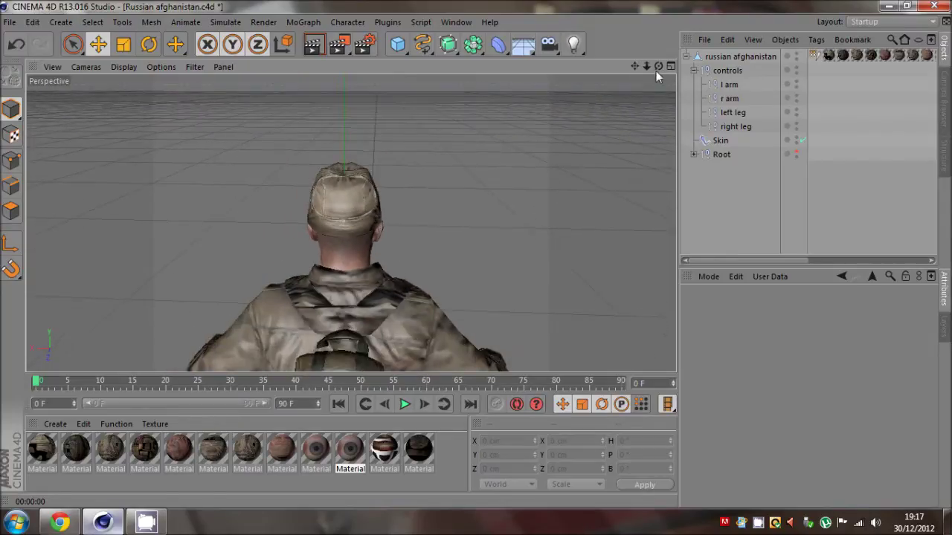
pyautogui.moveTo(660, 66); pyautogui.dragTo(476, 259)
pyautogui.moveTo(657, 70); pyautogui.dragTo(476, 259)
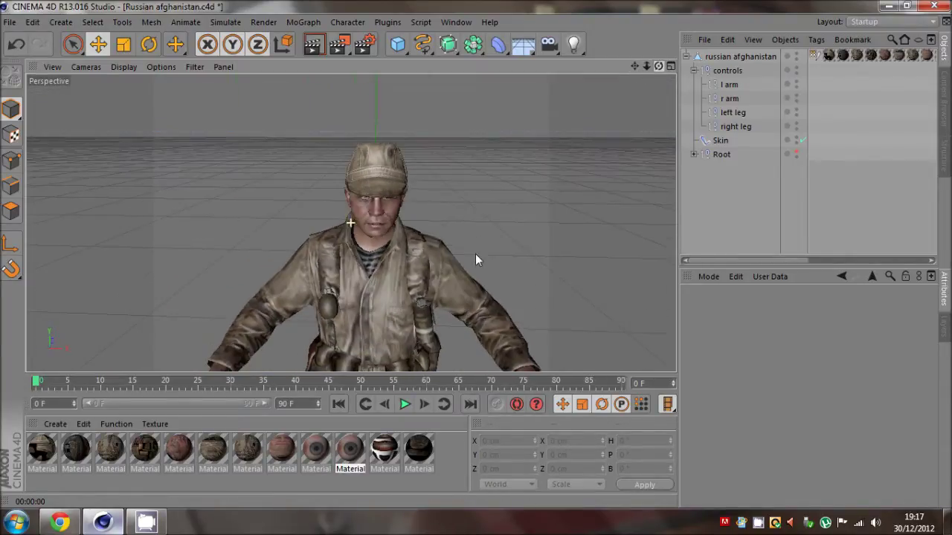
pyautogui.moveTo(634, 67); pyautogui.dragTo(657, 69)
pyautogui.moveTo(475, 259); pyautogui.dragTo(648, 68)
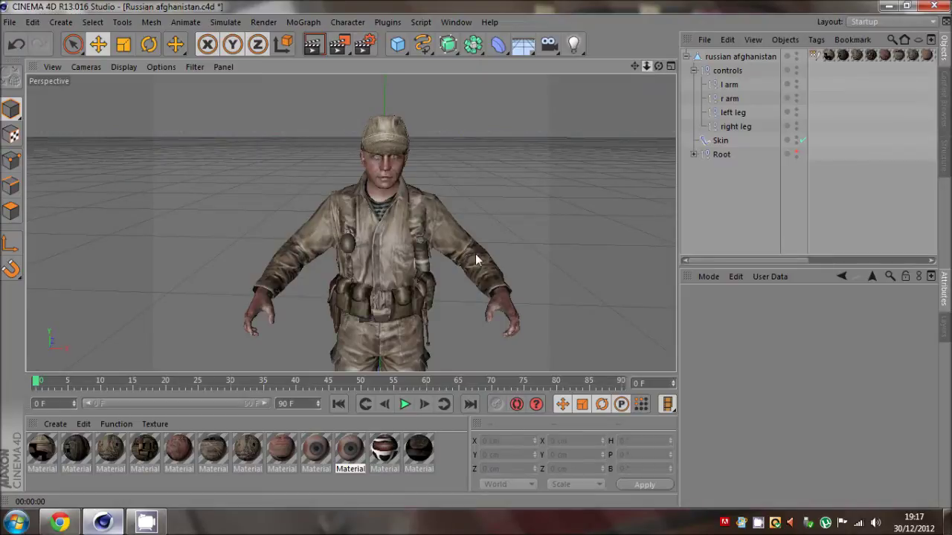
pyautogui.moveTo(476, 260); pyautogui.dragTo(476, 260)
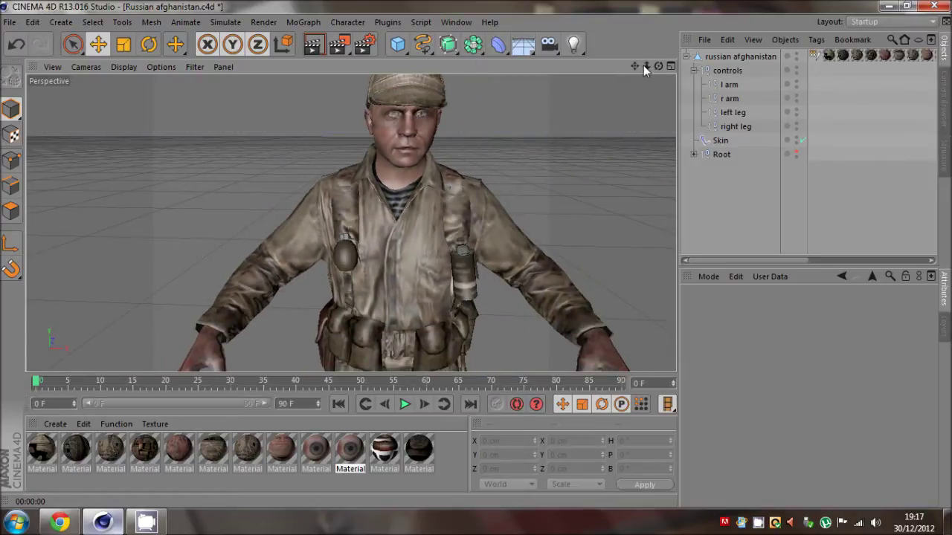
# Step: Bring the viewport to the soldier's eyes, facing forward as he would see, and add a camera from that view
pyautogui.moveTo(657, 67); pyautogui.dragTo(654, 75)
pyautogui.moveTo(476, 260)
pyautogui.mouseDown()
pyautogui.moveTo(658, 67)
pyautogui.moveTo(478, 259)
pyautogui.mouseUp()
pyautogui.moveTo(657, 69); pyautogui.dragTo(476, 259)
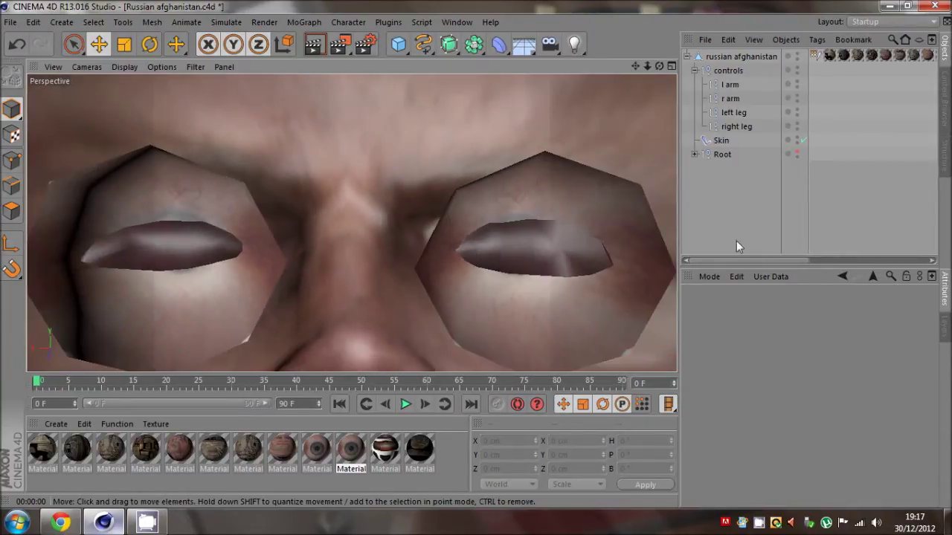
pyautogui.moveTo(635, 67); pyautogui.dragTo(475, 259)
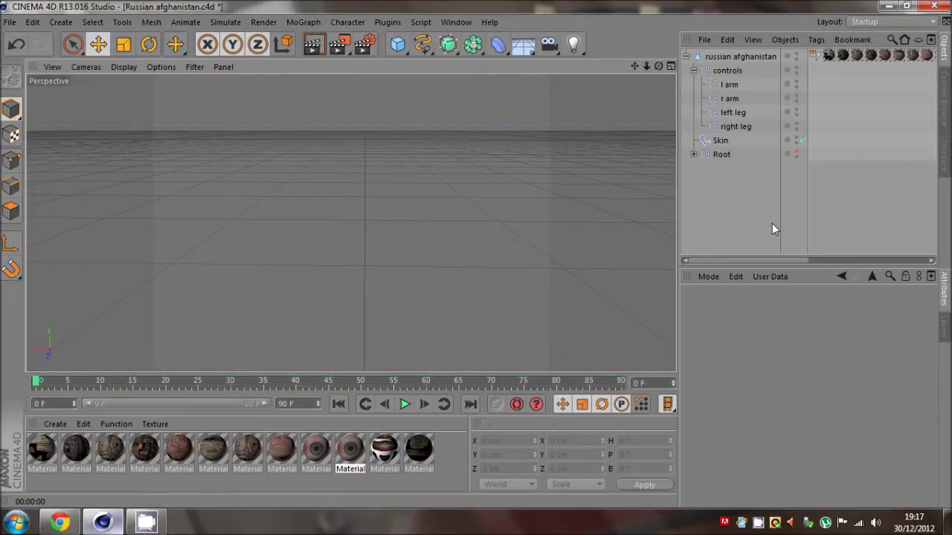
pyautogui.click(548, 45)
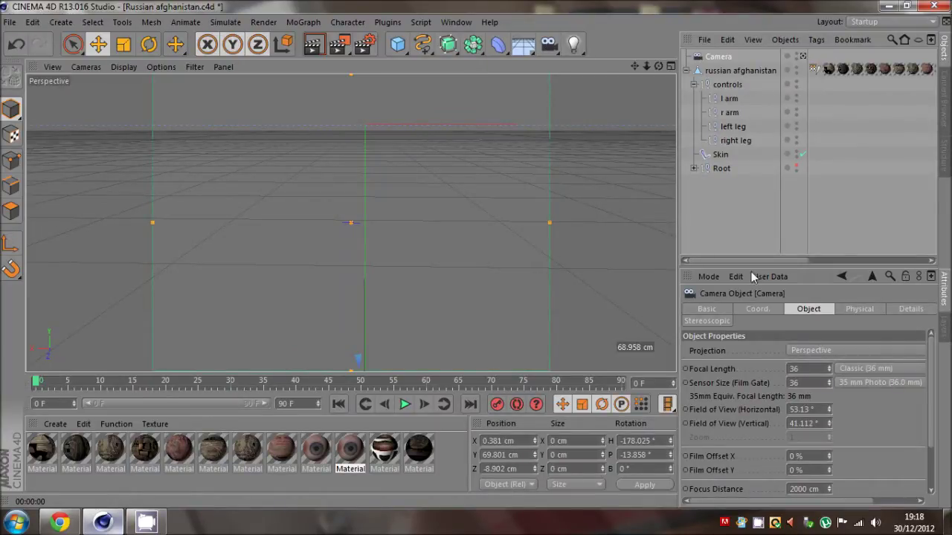
pyautogui.click(724, 202)
# Step: Move the camera closer to the soldier's face, to about X 0.287, Y 70.478, Z -6.159 cm
pyautogui.moveTo(646, 68); pyautogui.dragTo(476, 260)
pyautogui.click(720, 57)
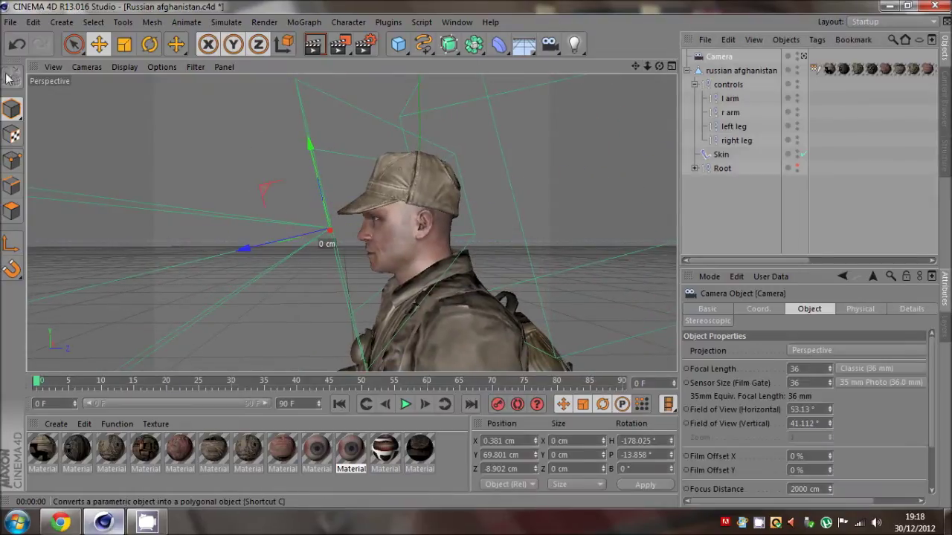
pyautogui.moveTo(302, 245); pyautogui.dragTo(330, 239)
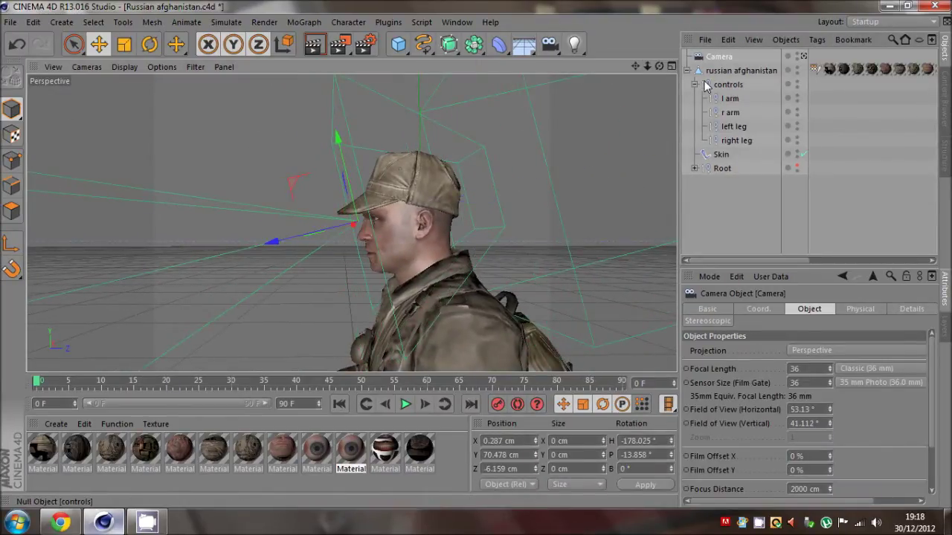
# Step: Check the first-person view by switching between the new camera and the default view
pyautogui.click(802, 58)
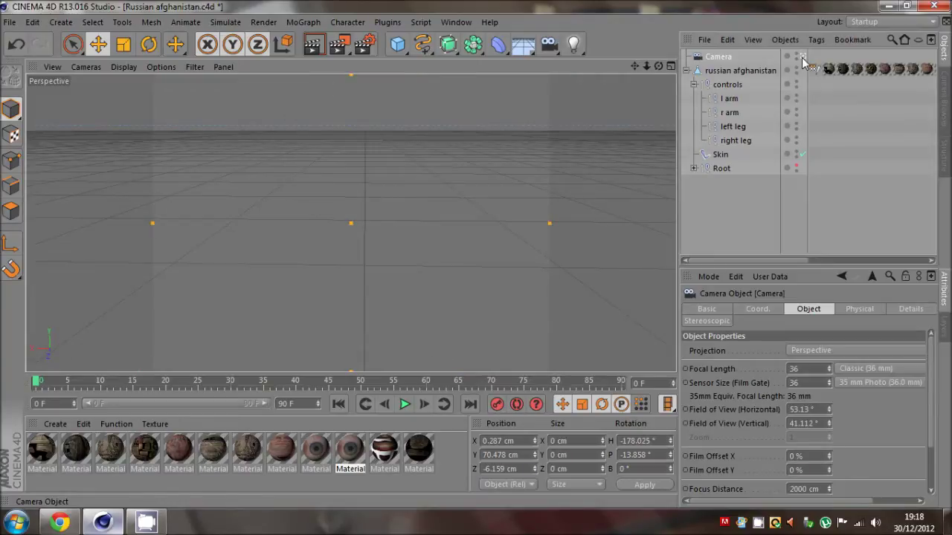
pyautogui.click(802, 57)
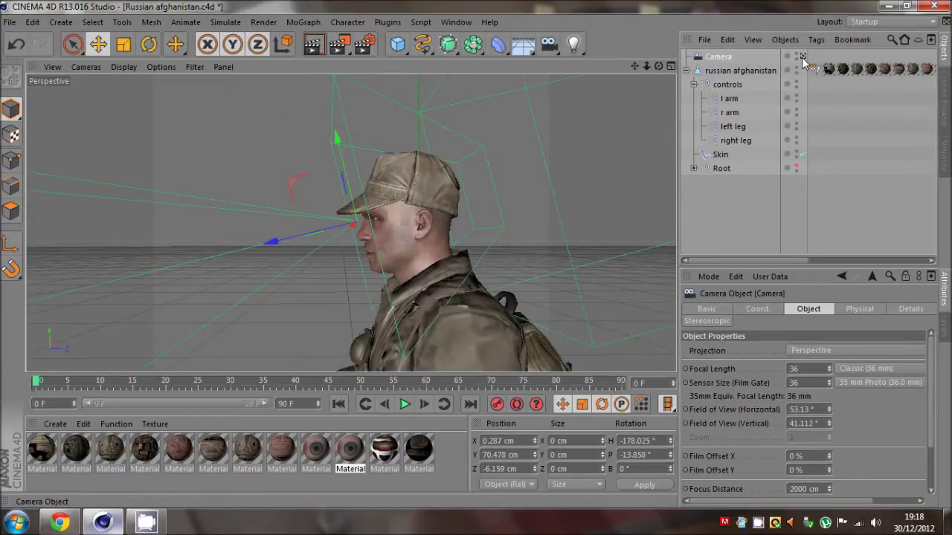
pyautogui.click(802, 57)
pyautogui.click(802, 58)
pyautogui.click(802, 58)
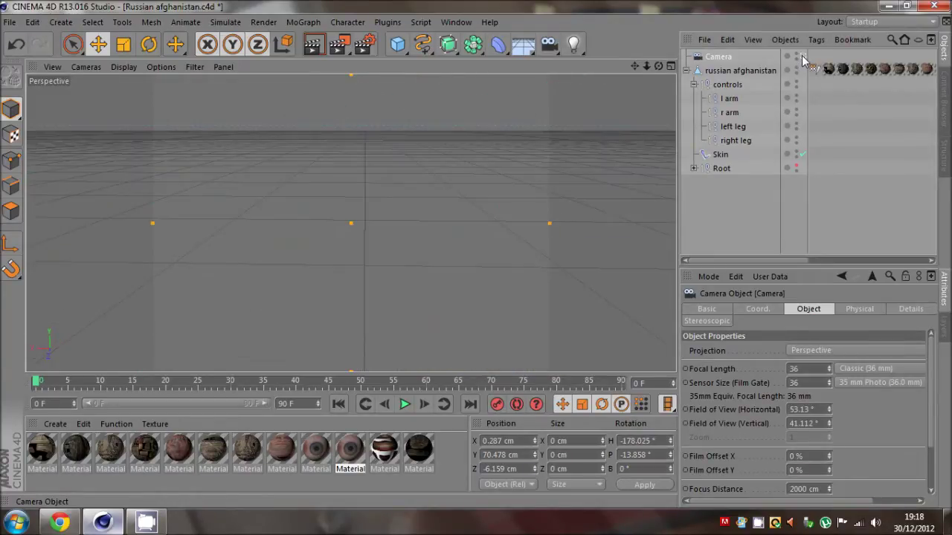
pyautogui.click(803, 61)
pyautogui.click(639, 88)
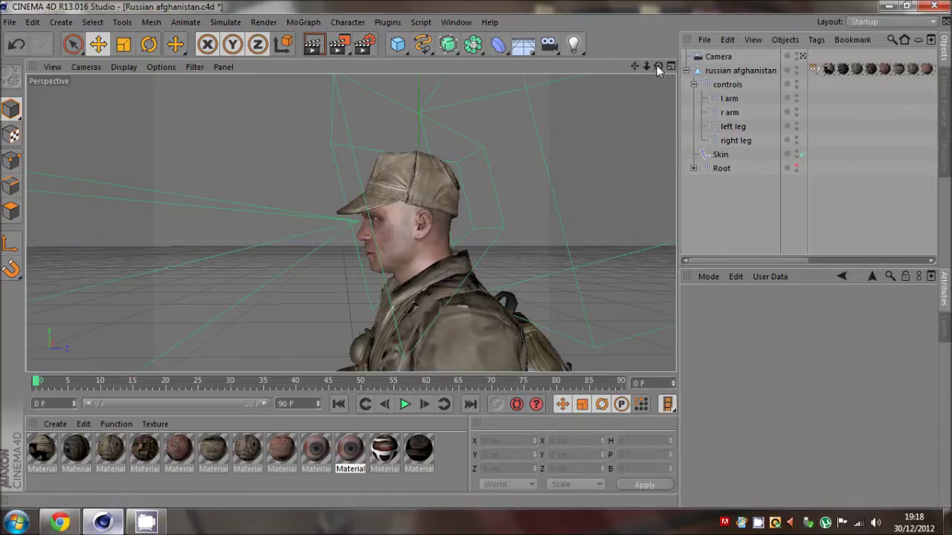
pyautogui.moveTo(658, 66); pyautogui.dragTo(476, 256)
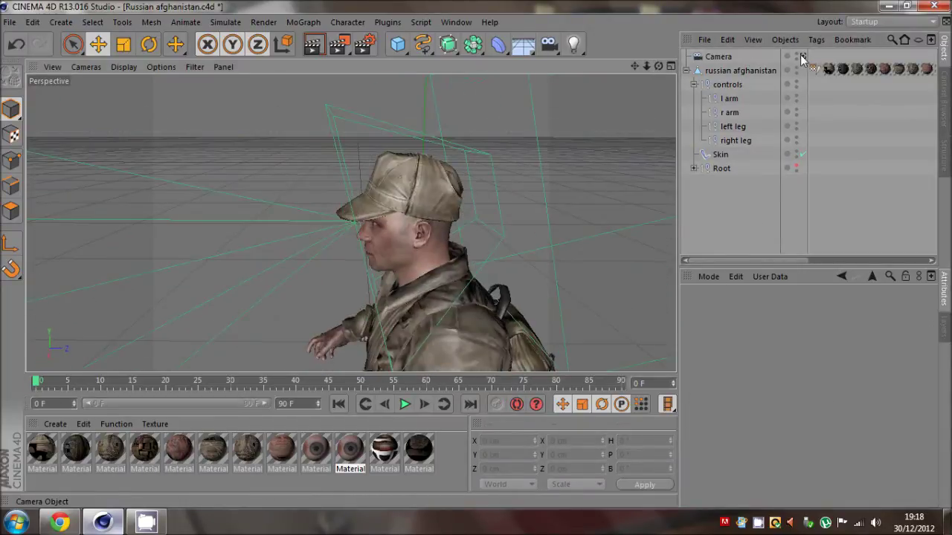
pyautogui.click(802, 57)
pyautogui.click(800, 57)
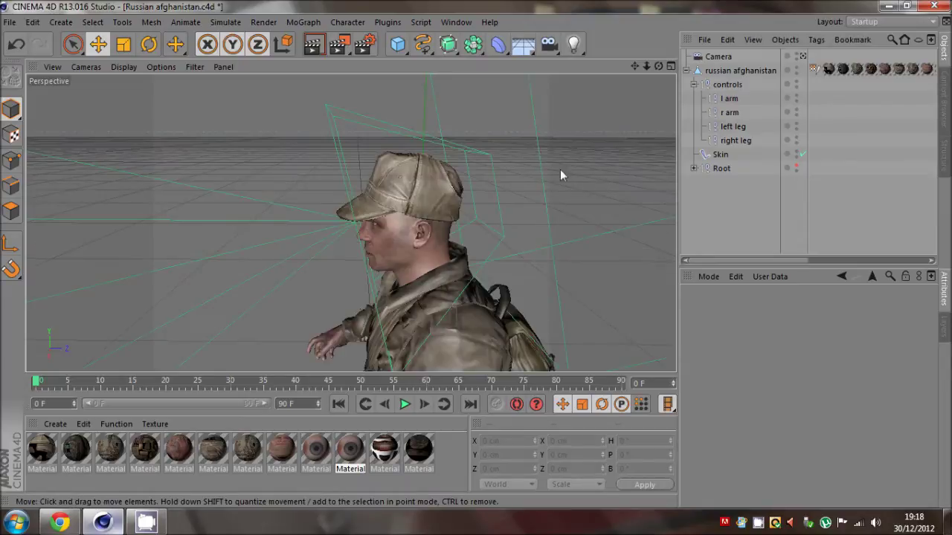
# Step: Expand the Root joint hierarchy and make the camera a child of the lower Joint.4, the head joint, under Joint.3
pyautogui.click(693, 168)
pyautogui.scroll(-3, 733, 197)
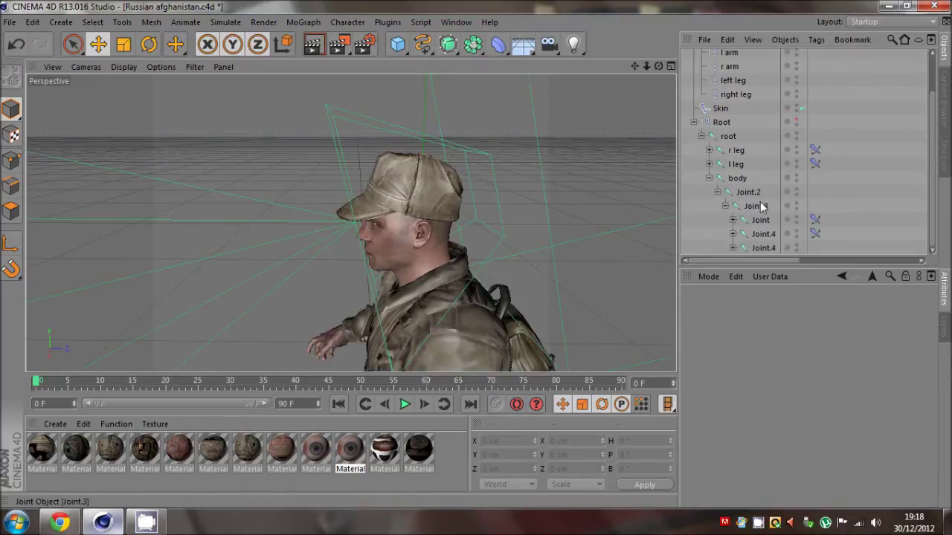
pyautogui.click(760, 219)
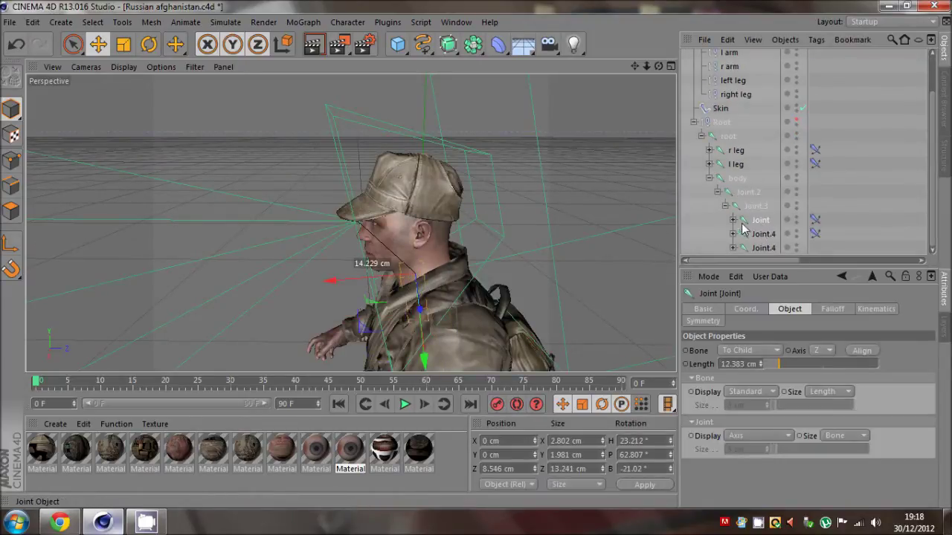
pyautogui.scroll(3, 717, 94)
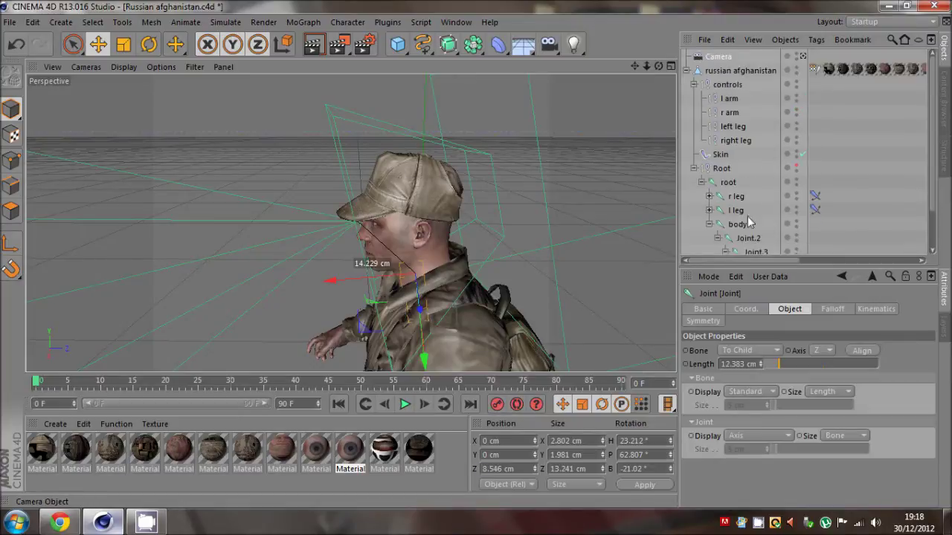
pyautogui.scroll(-3, 753, 249)
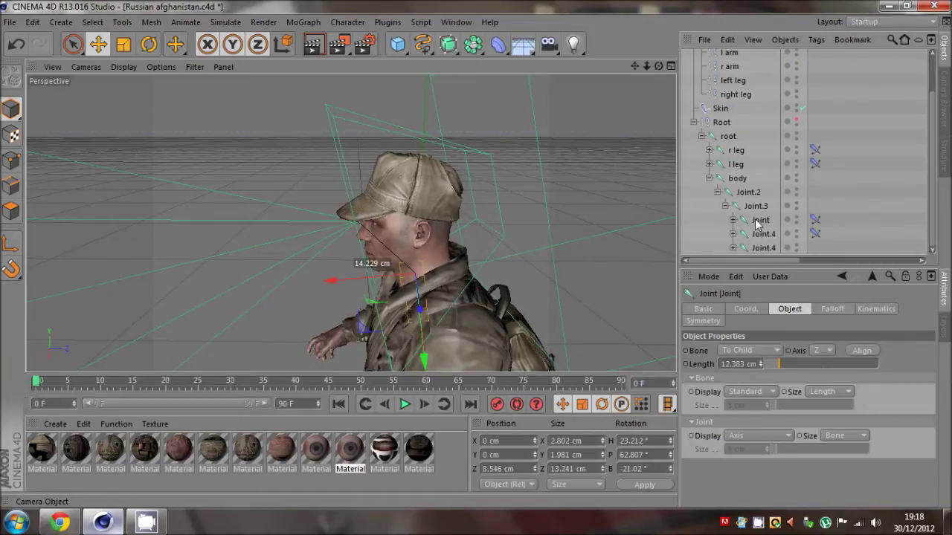
pyautogui.moveTo(757, 250); pyautogui.dragTo(757, 250)
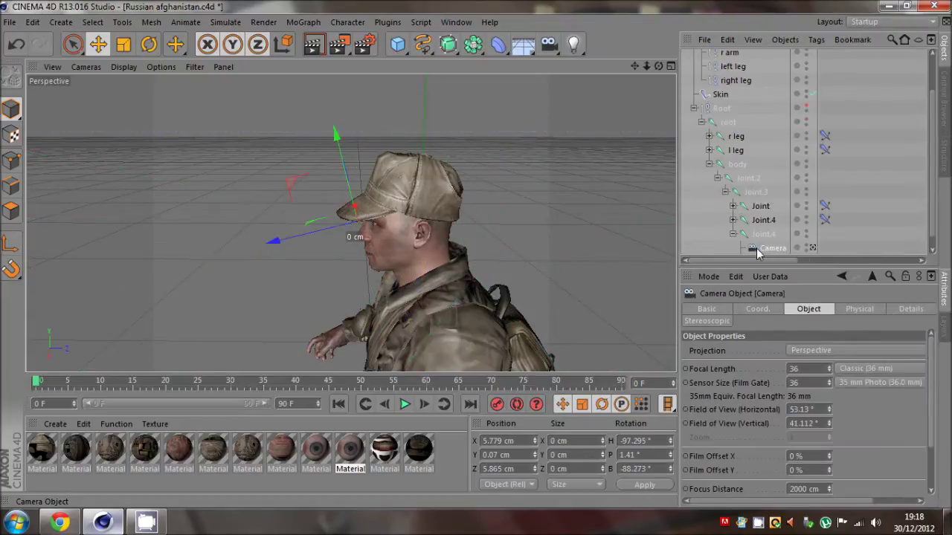
# Step: Make the Root skeleton visible in the viewport and clear the selection
pyautogui.click(751, 235)
pyautogui.moveTo(659, 66); pyautogui.dragTo(476, 259)
pyautogui.scroll(3, 793, 167)
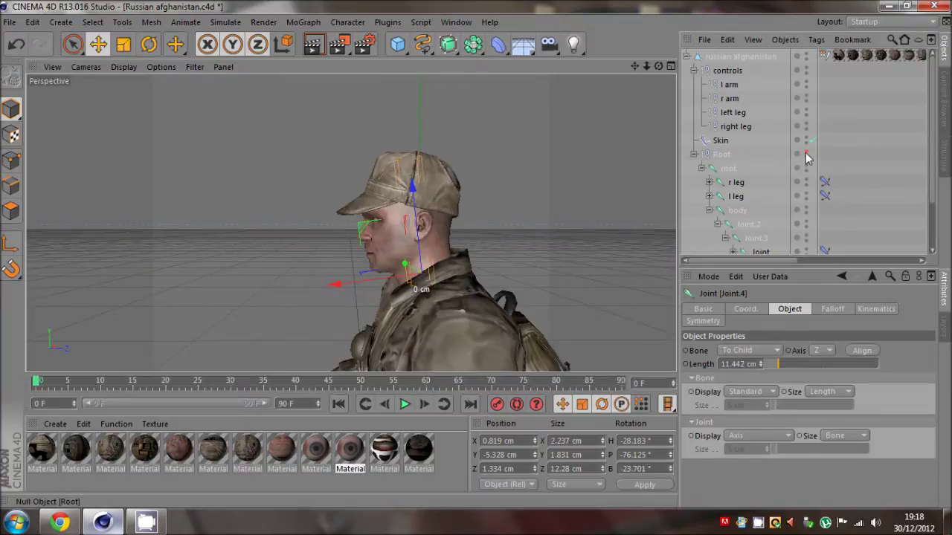
pyautogui.click(807, 153)
pyautogui.click(856, 171)
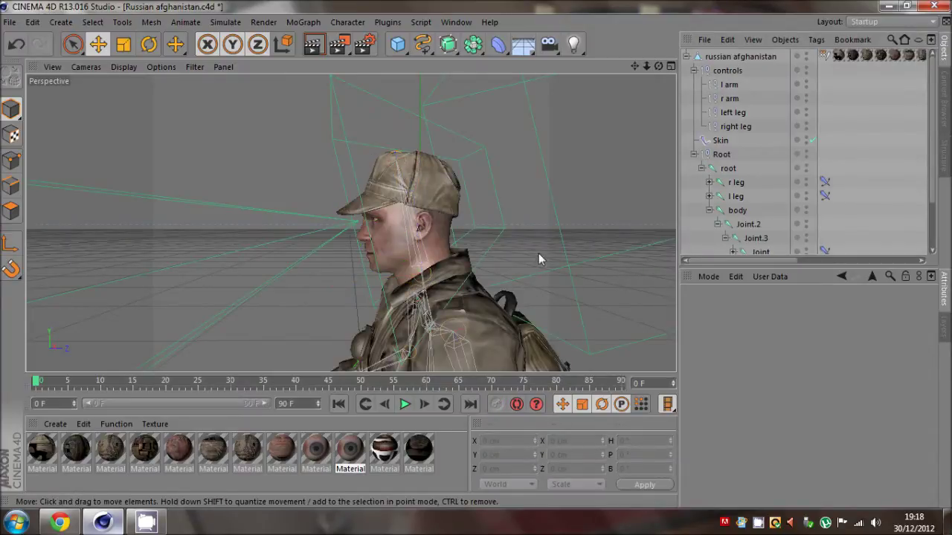
# Step: Try rotating the head joint that holds the camera, and undo the rotation
pyautogui.click(149, 45)
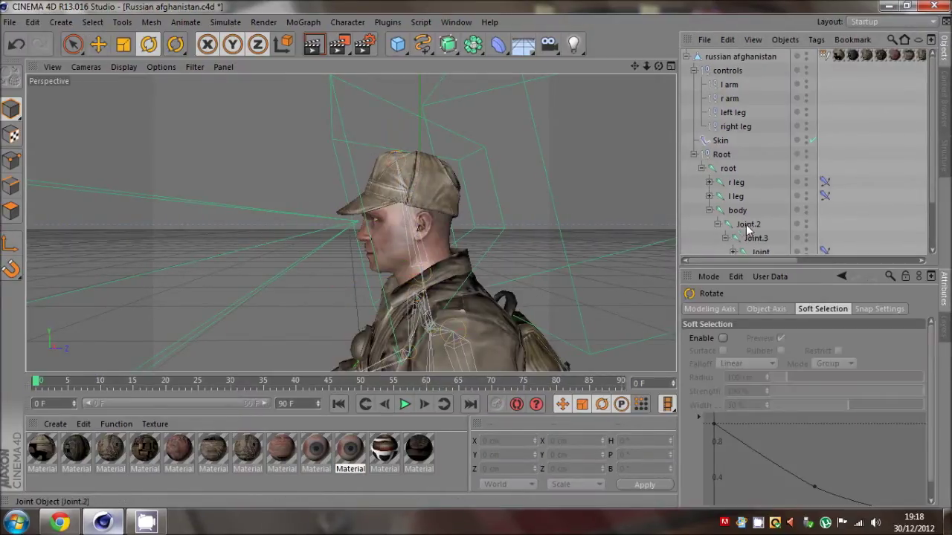
pyautogui.click(754, 251)
pyautogui.scroll(-3, 751, 247)
pyautogui.click(762, 220)
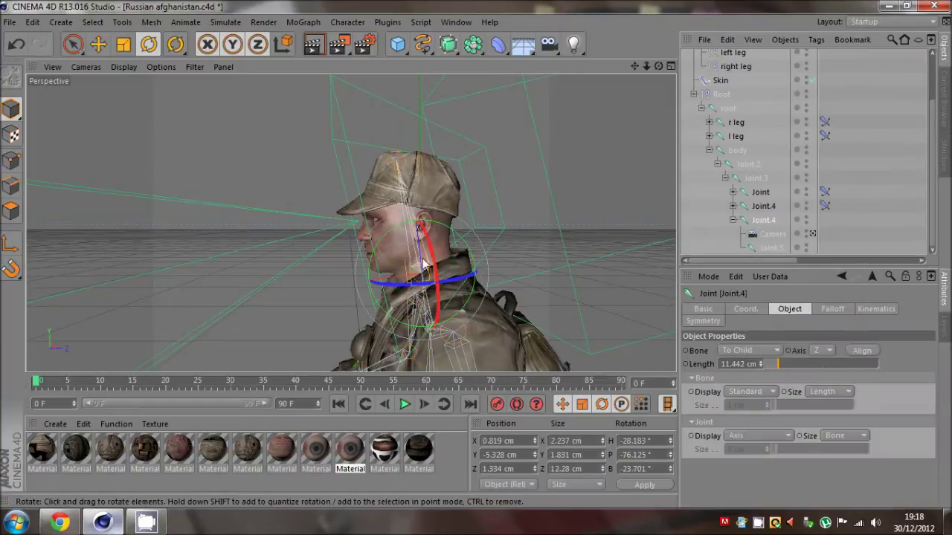
pyautogui.moveTo(658, 67); pyautogui.dragTo(476, 255)
pyautogui.moveTo(398, 235); pyautogui.dragTo(408, 255)
pyautogui.hotkey('ctrl', 'z')
pyautogui.press('e')
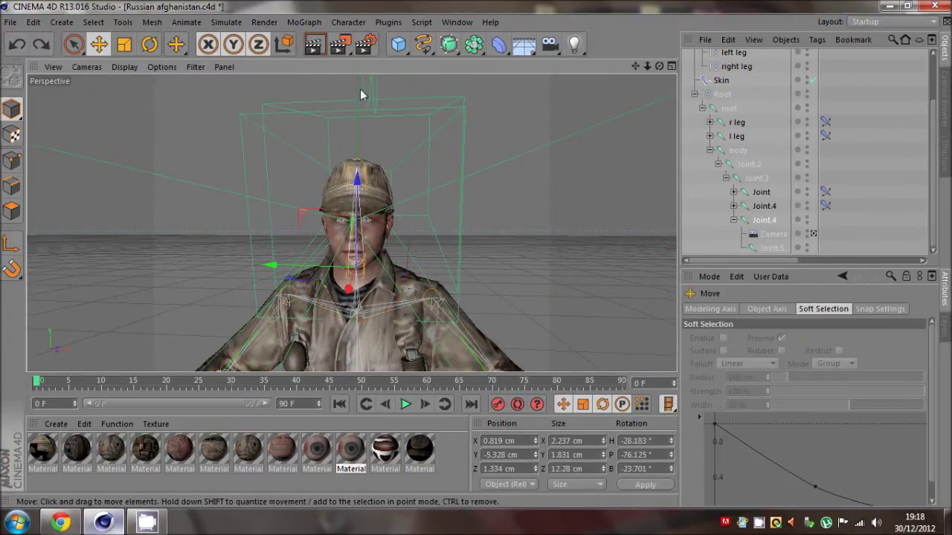
# Step: Look through the camera nested under the head joint
pyautogui.scroll(2, 892, 79)
pyautogui.scroll(-2, 827, 186)
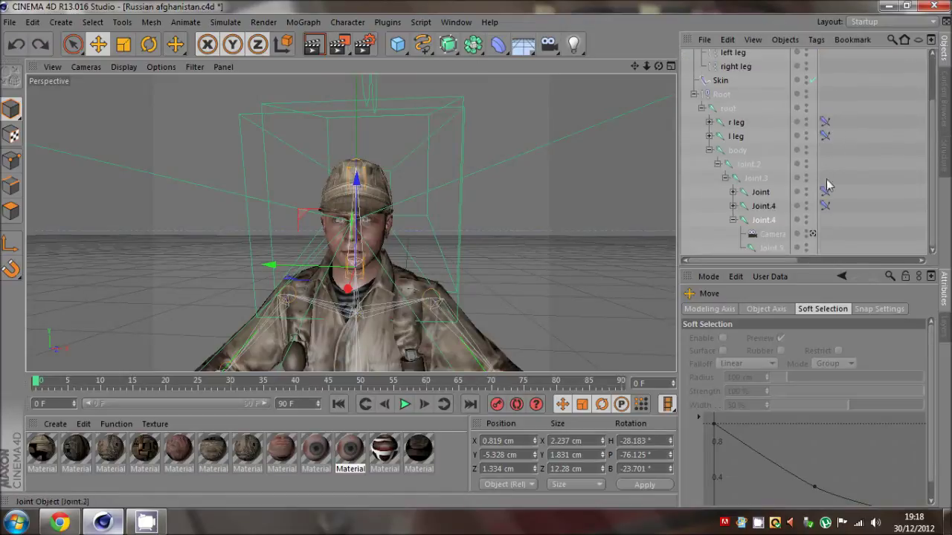
pyautogui.click(810, 234)
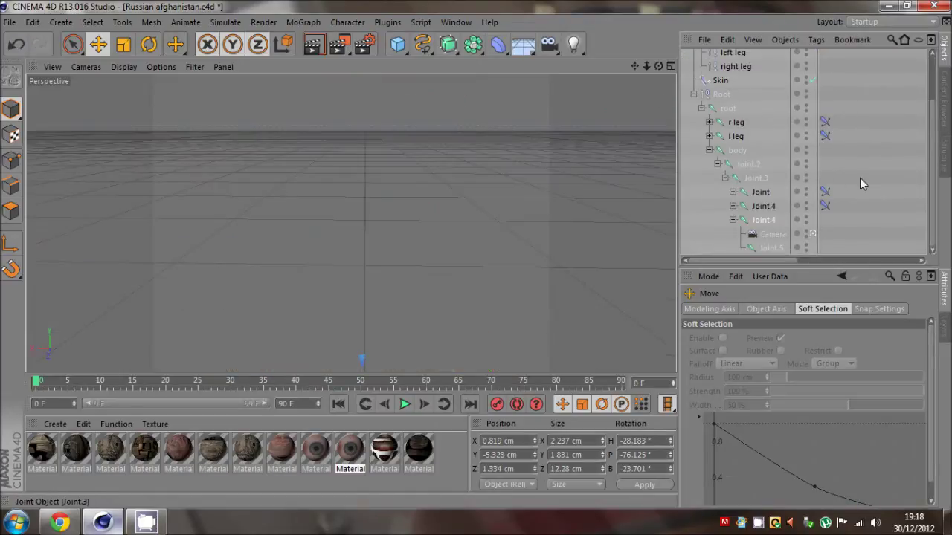
# Step: Collapse the controls group in the object hierarchy
pyautogui.scroll(2, 863, 173)
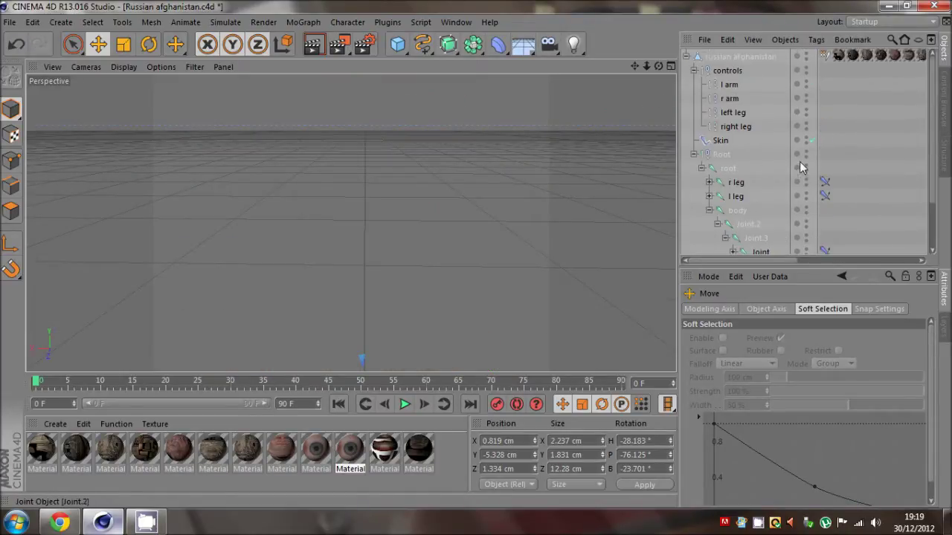
pyautogui.click(809, 261)
pyautogui.click(787, 261)
pyautogui.click(694, 71)
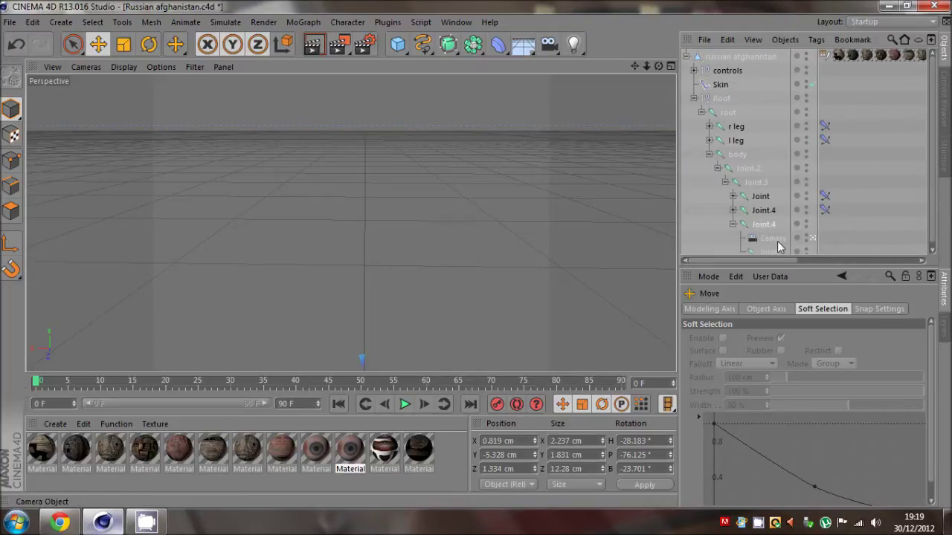
# Step: Leave the camera view and examine the rigged soldier from the side and in the four-view layout
pyautogui.click(812, 238)
pyautogui.moveTo(659, 67); pyautogui.dragTo(475, 258)
pyautogui.moveTo(646, 67); pyautogui.dragTo(476, 254)
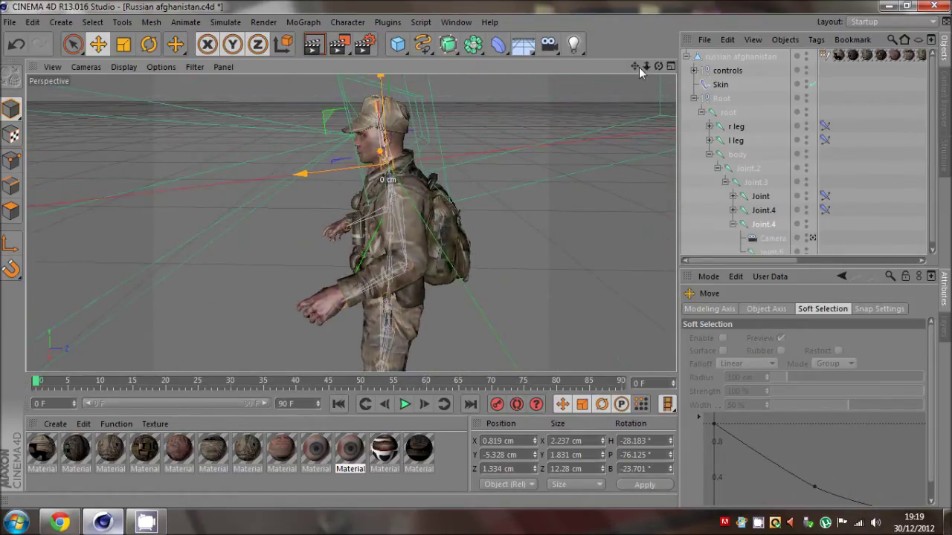
pyautogui.scroll(1, 401, 289)
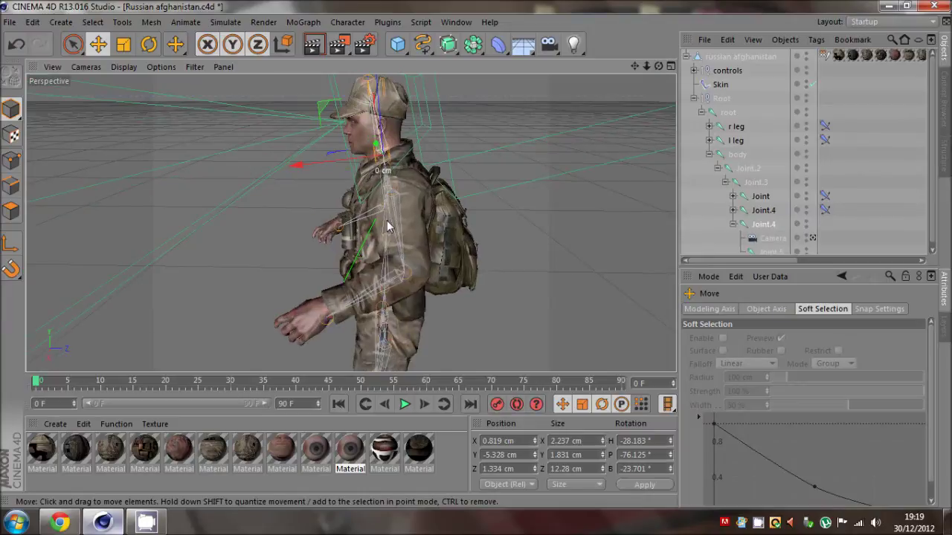
pyautogui.middleClick(298, 170)
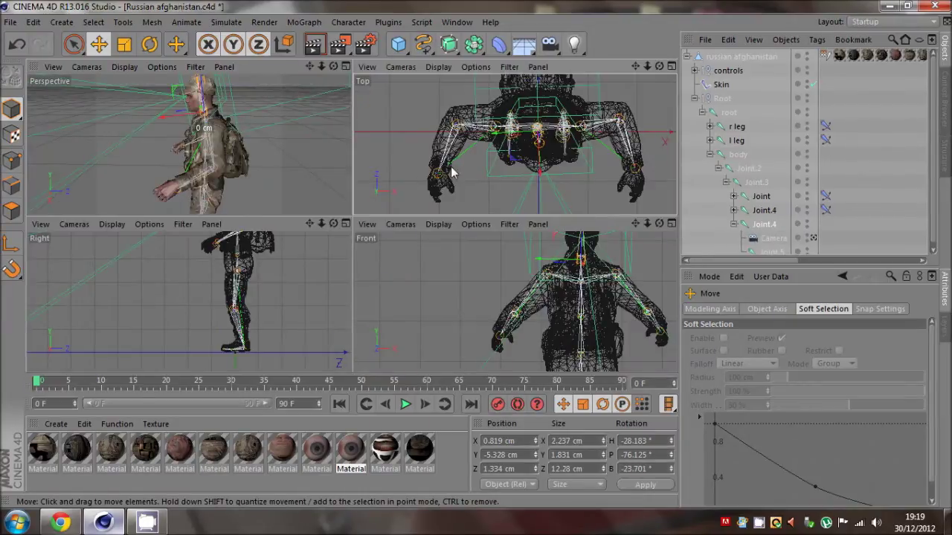
pyautogui.moveTo(310, 225); pyautogui.dragTo(275, 312)
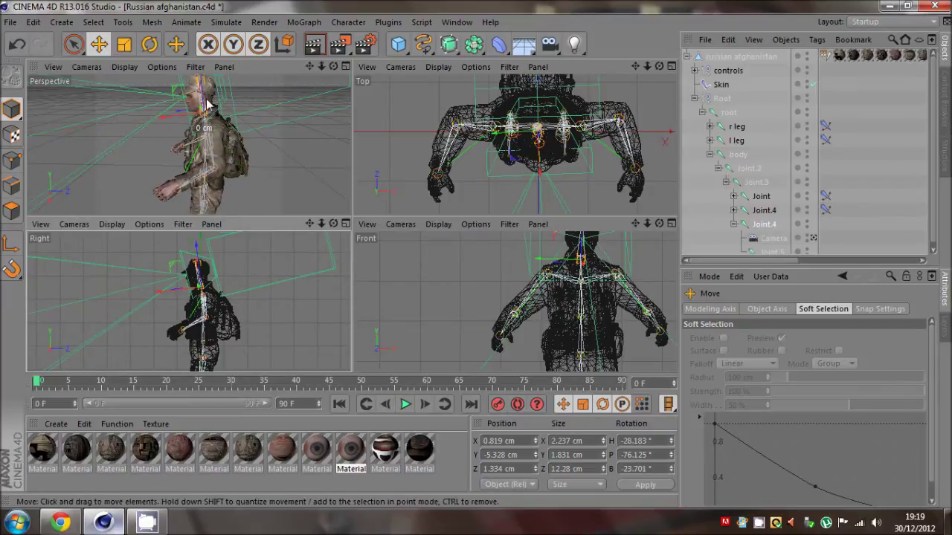
pyautogui.middleClick(214, 130)
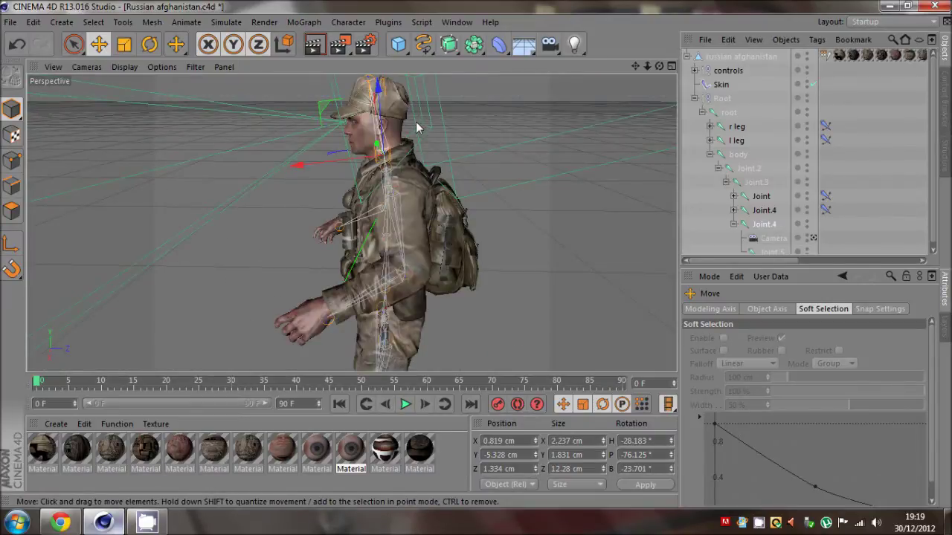
# Step: Compare the head camera's view with the free perspective view of the soldier in the four-view layout
pyautogui.click(812, 238)
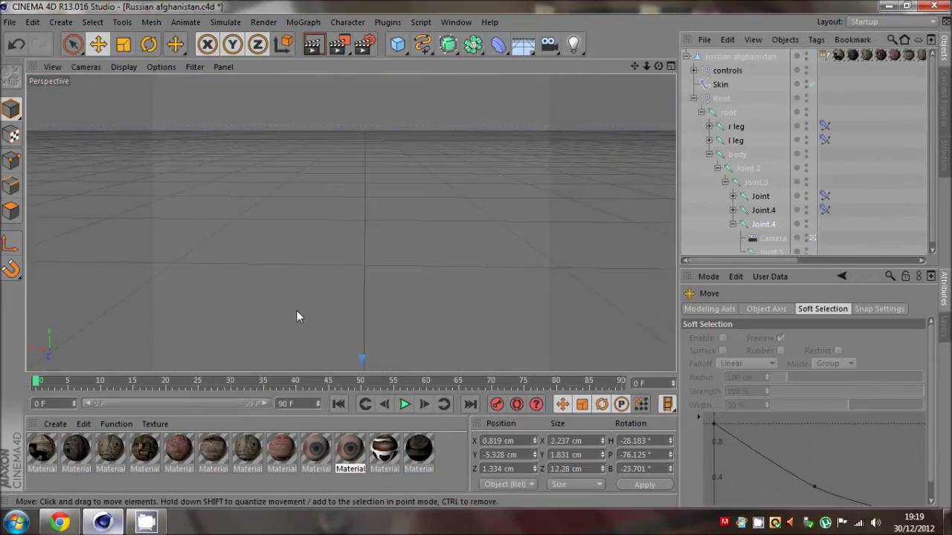
pyautogui.middleClick(283, 158)
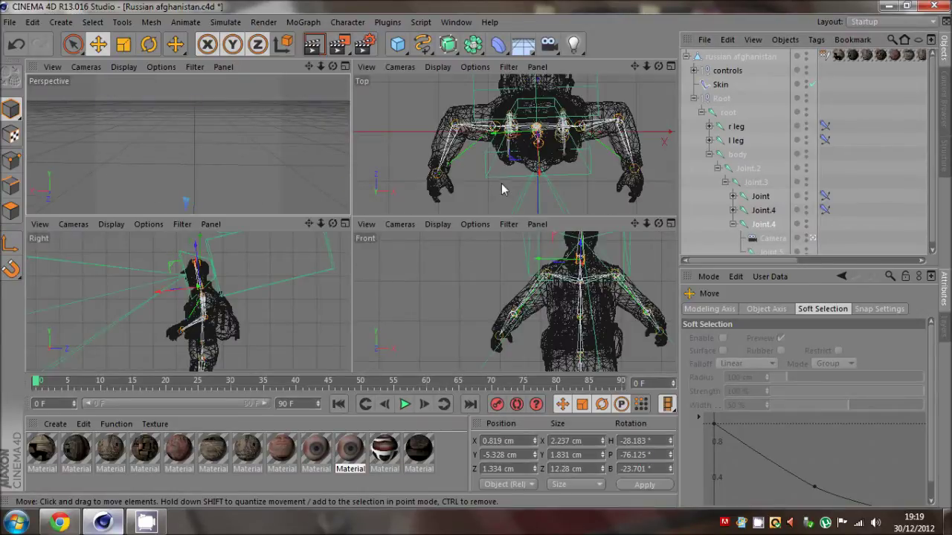
pyautogui.click(398, 67)
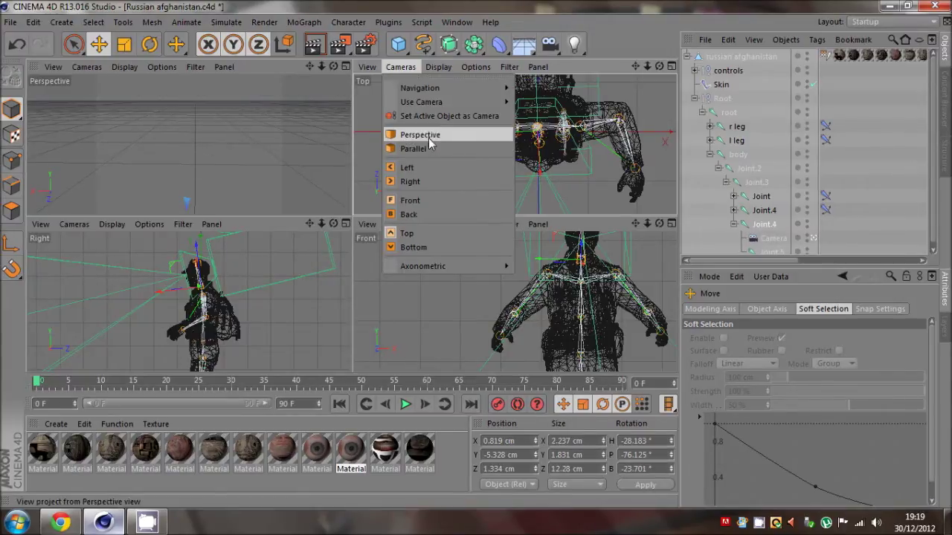
pyautogui.click(269, 136)
pyautogui.click(813, 238)
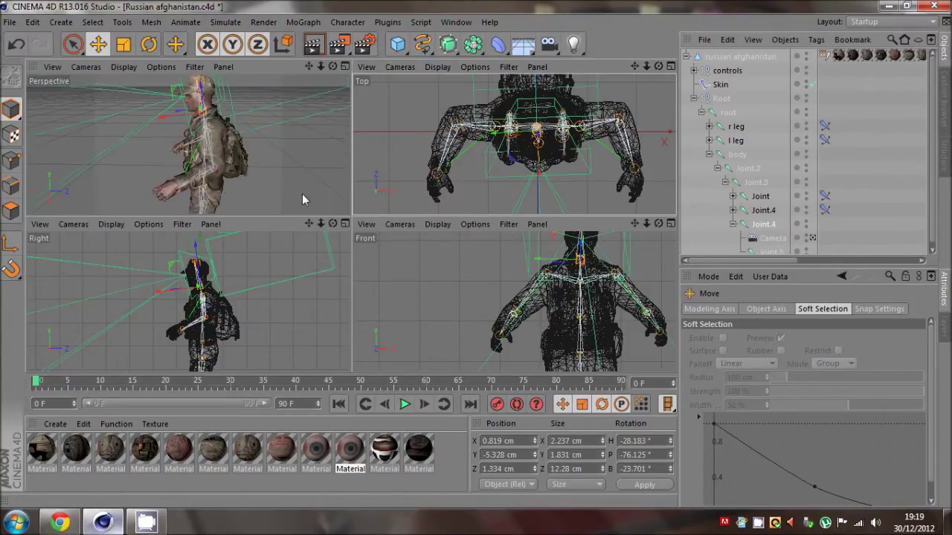
pyautogui.click(232, 154)
pyautogui.click(321, 161)
pyautogui.moveTo(333, 67); pyautogui.dragTo(25, 113)
pyautogui.moveTo(333, 67); pyautogui.dragTo(267, 89)
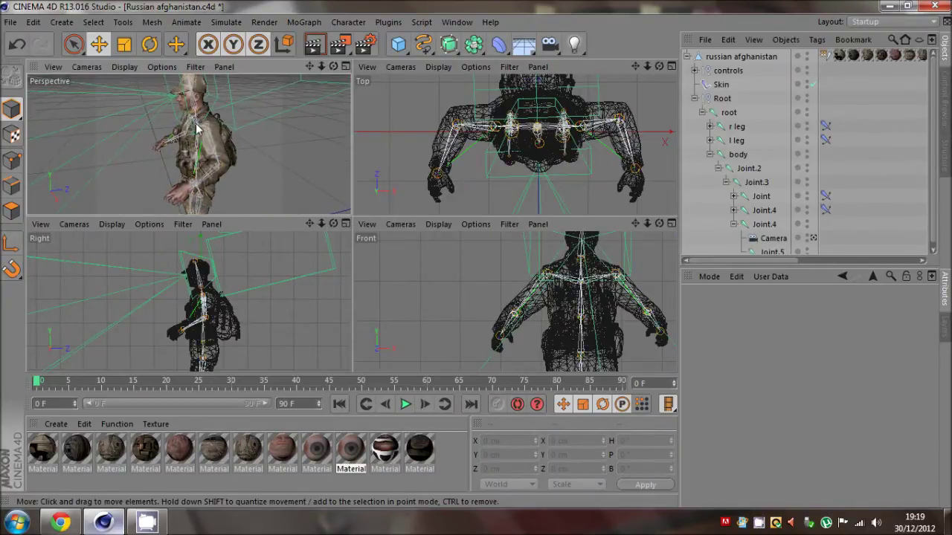
# Step: Look through the head camera in the first viewport and switch the Top viewport to a Perspective view
pyautogui.click(813, 239)
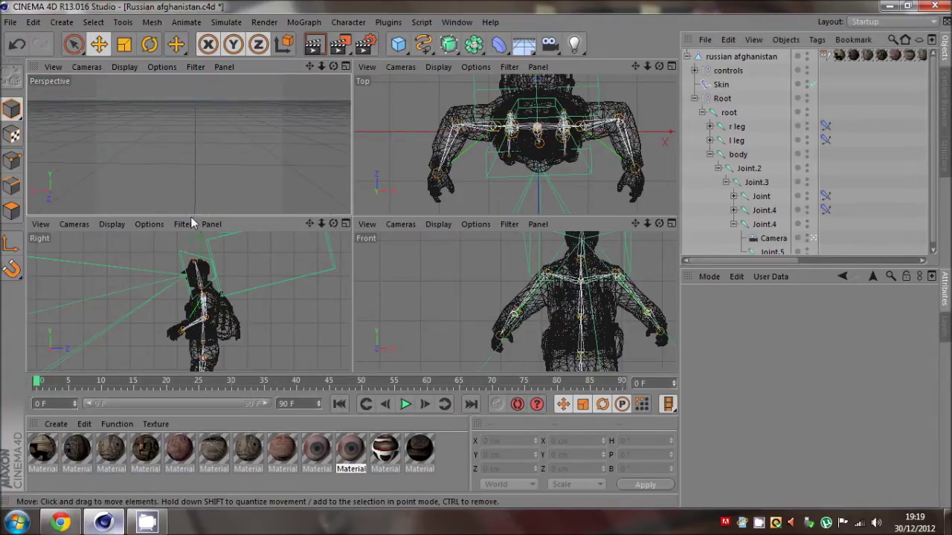
pyautogui.click(186, 258)
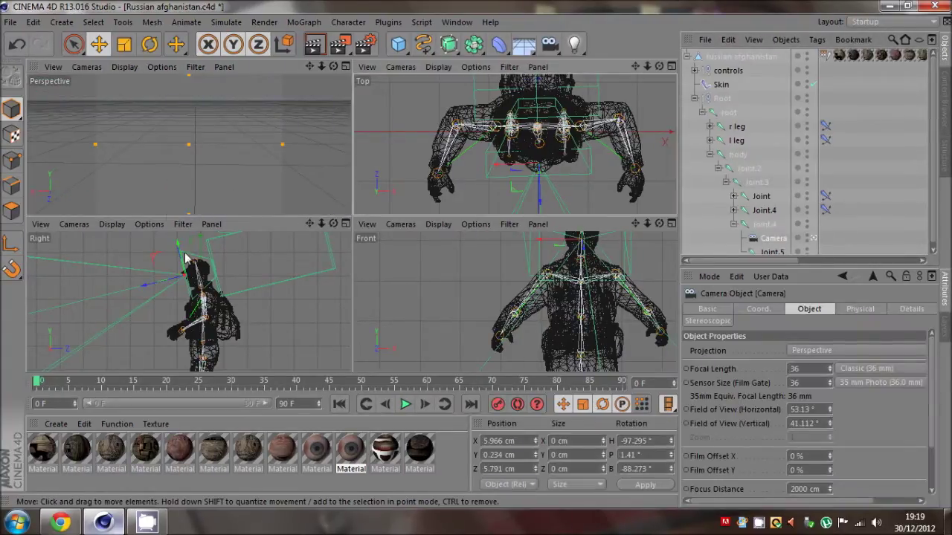
pyautogui.click(400, 66)
pyautogui.click(421, 132)
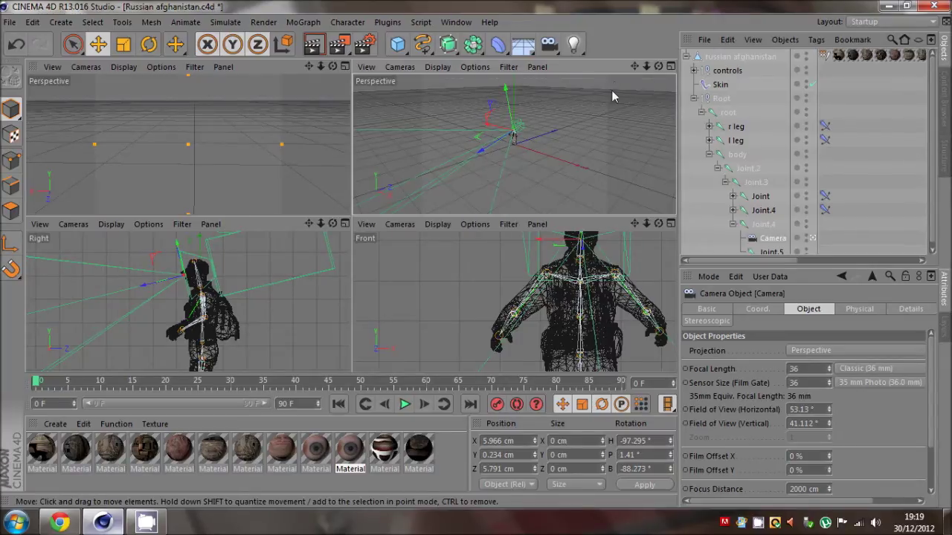
# Step: Enlarge the two upper viewports and frame the soldier in the second perspective view
pyautogui.moveTo(646, 66); pyautogui.dragTo(475, 215)
pyautogui.moveTo(413, 217); pyautogui.dragTo(405, 351)
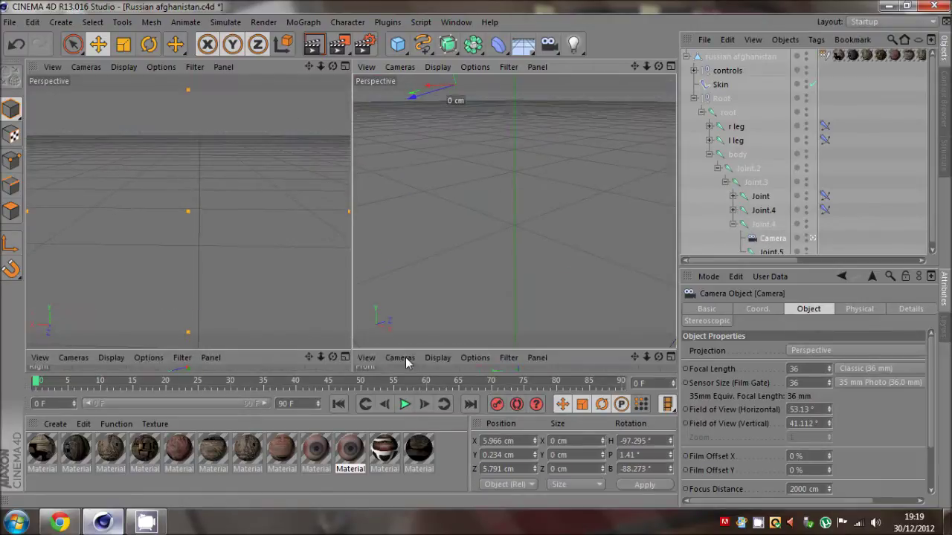
pyautogui.click(887, 152)
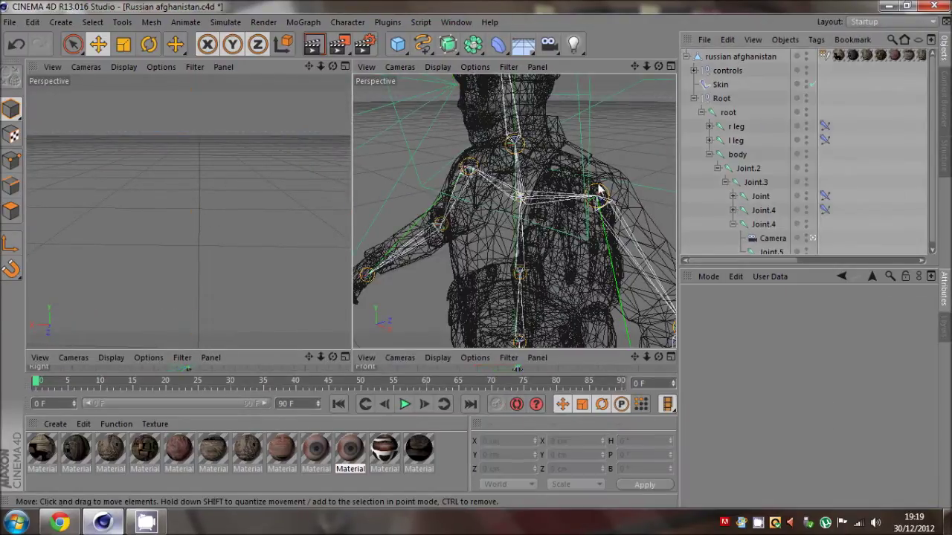
pyautogui.keyDown('alt'); pyautogui.moveTo(490, 168); pyautogui.dragTo(538, 155); pyautogui.keyUp('alt')
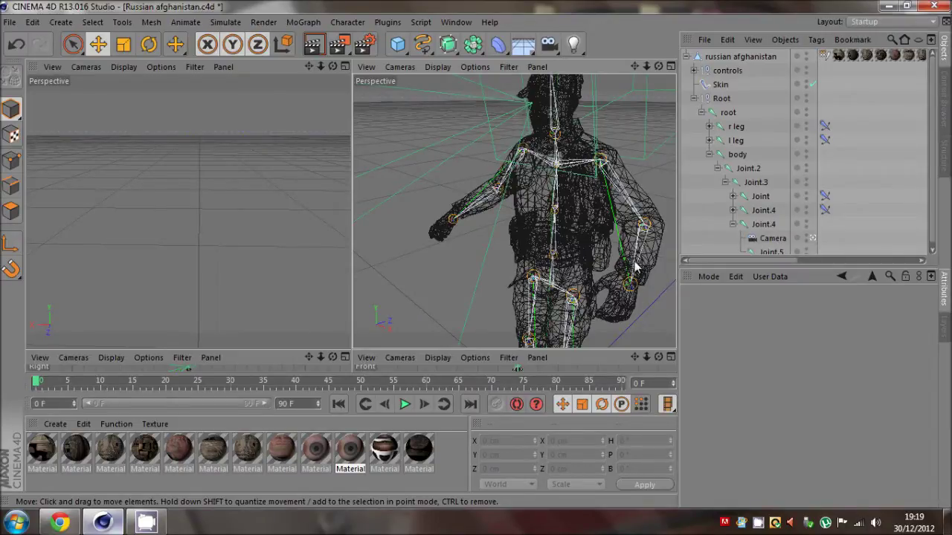
pyautogui.moveTo(659, 68); pyautogui.dragTo(556, 56)
# Step: Set the second perspective view to Gouraud Shading and show the soldier from the front
pyautogui.click(438, 67)
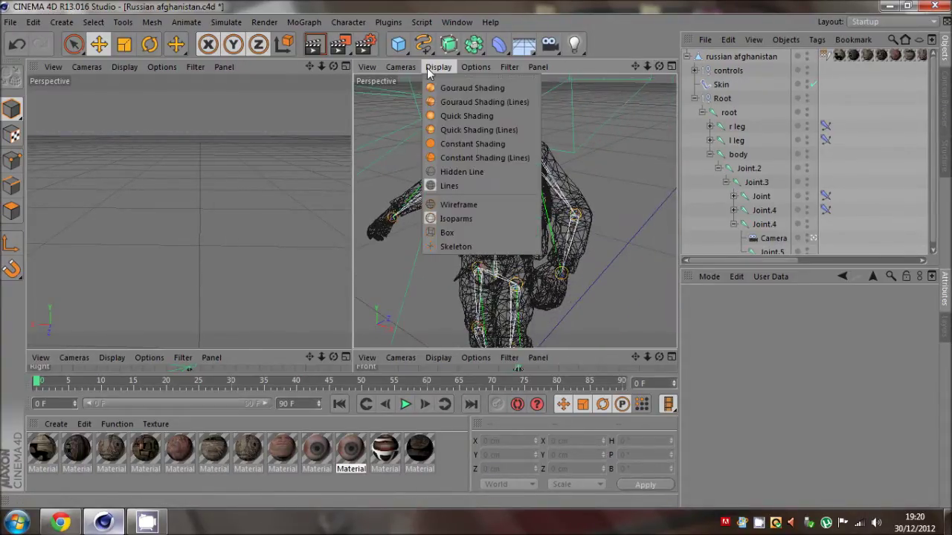
pyautogui.click(468, 89)
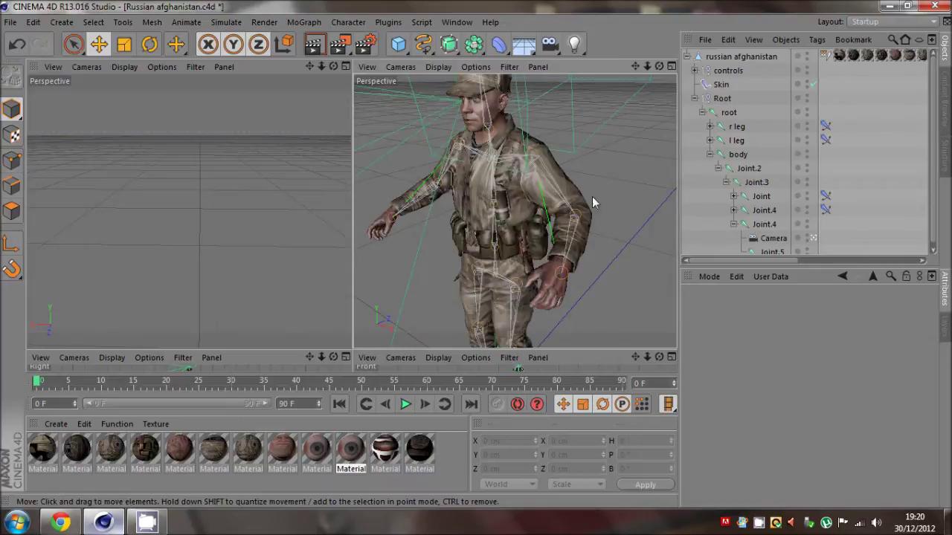
pyautogui.moveTo(658, 67); pyautogui.dragTo(611, 91)
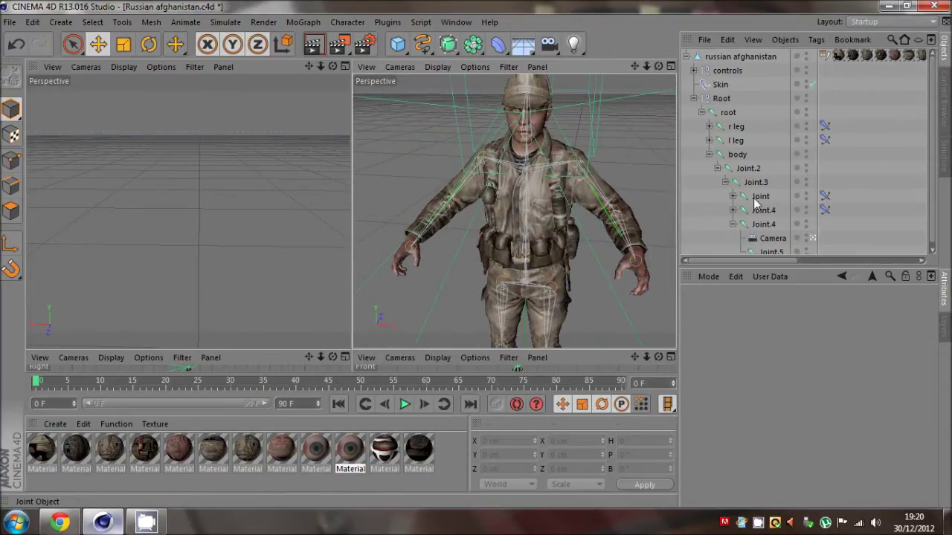
# Step: Expand the controls group and raise the l arm control toward the chin, to about X 3.2, Y 59.6, Z -7.9 cm
pyautogui.click(692, 70)
pyautogui.click(729, 85)
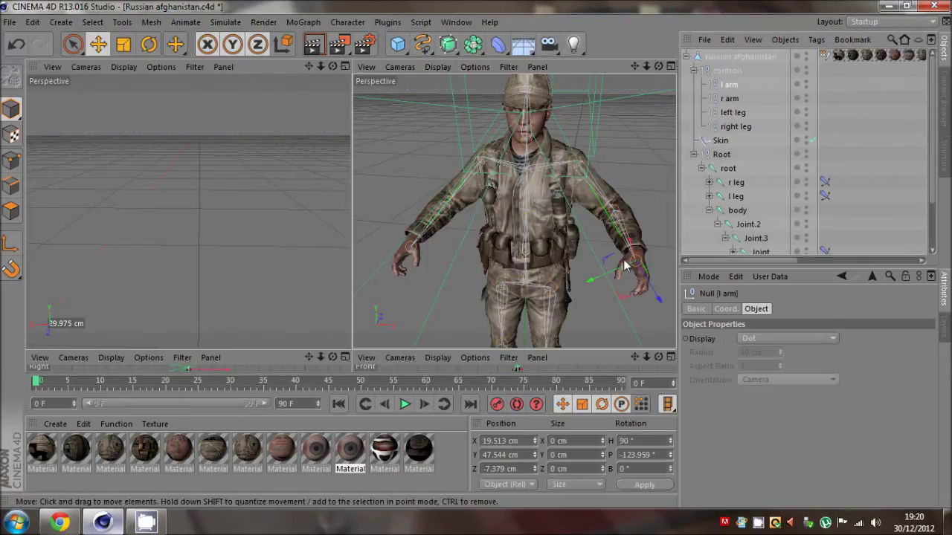
pyautogui.moveTo(597, 267); pyautogui.dragTo(594, 263)
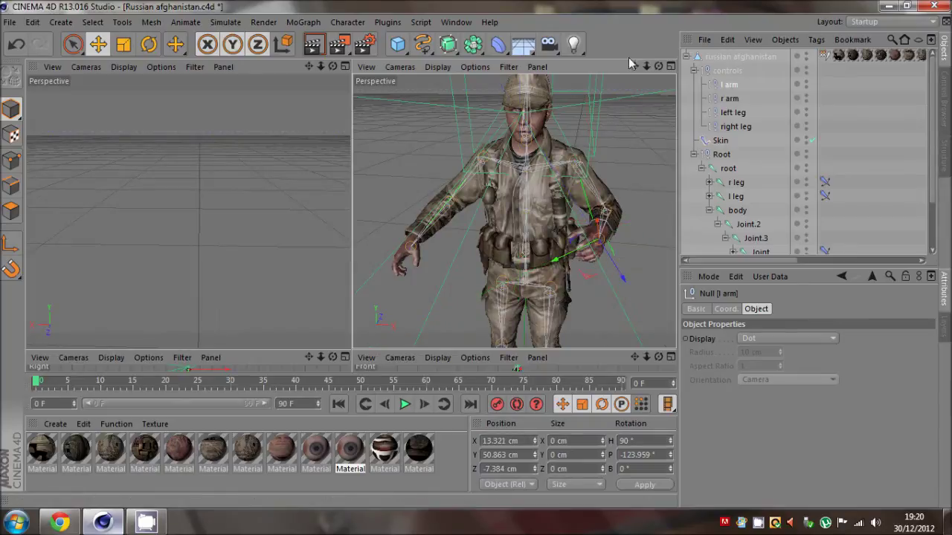
pyautogui.moveTo(475, 253); pyautogui.dragTo(475, 253)
pyautogui.moveTo(620, 203); pyautogui.dragTo(563, 209)
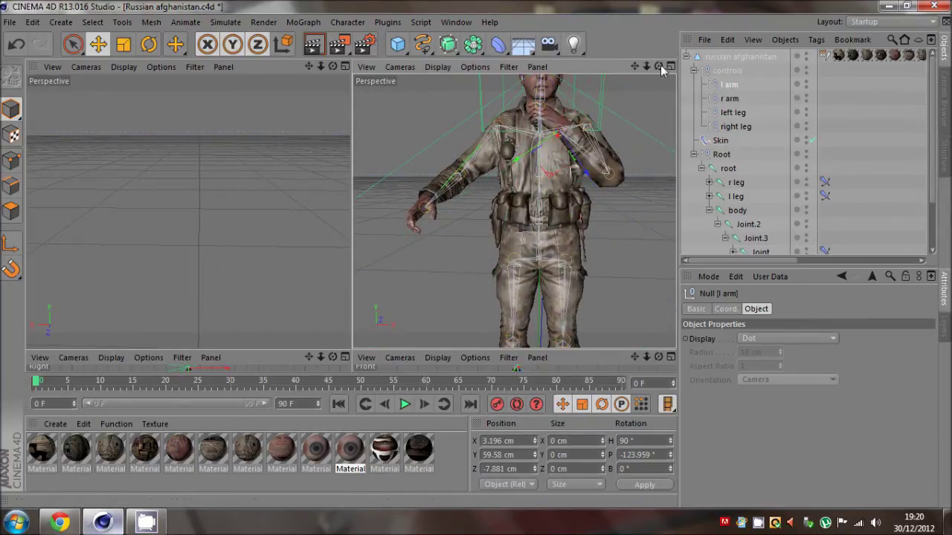
# Step: Extend the l arm control forward to about X 1.75, Y 63.1, Z -18.6 cm and check the hand through the head camera
pyautogui.moveTo(659, 66); pyautogui.dragTo(698, 66)
pyautogui.moveTo(585, 231); pyautogui.dragTo(549, 229)
pyautogui.middleClick(181, 248)
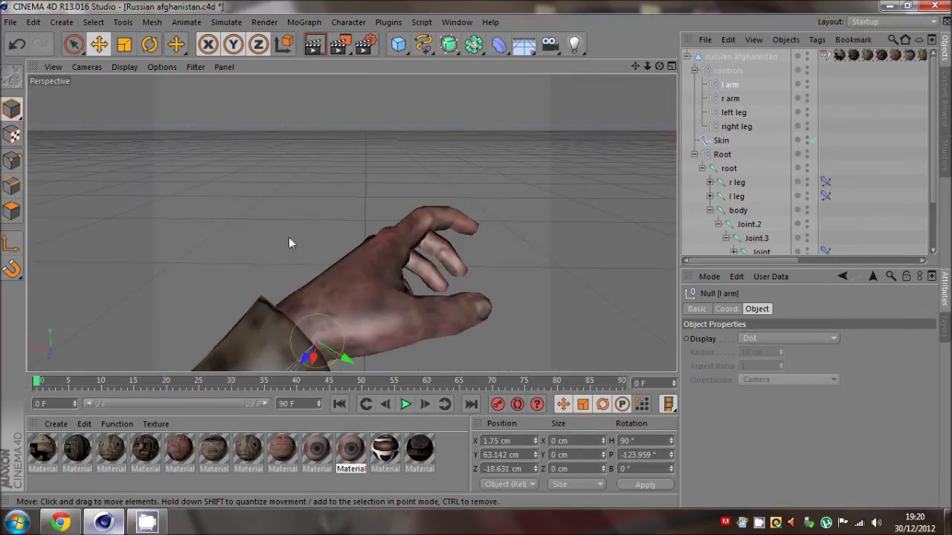
pyautogui.middleClick(527, 200)
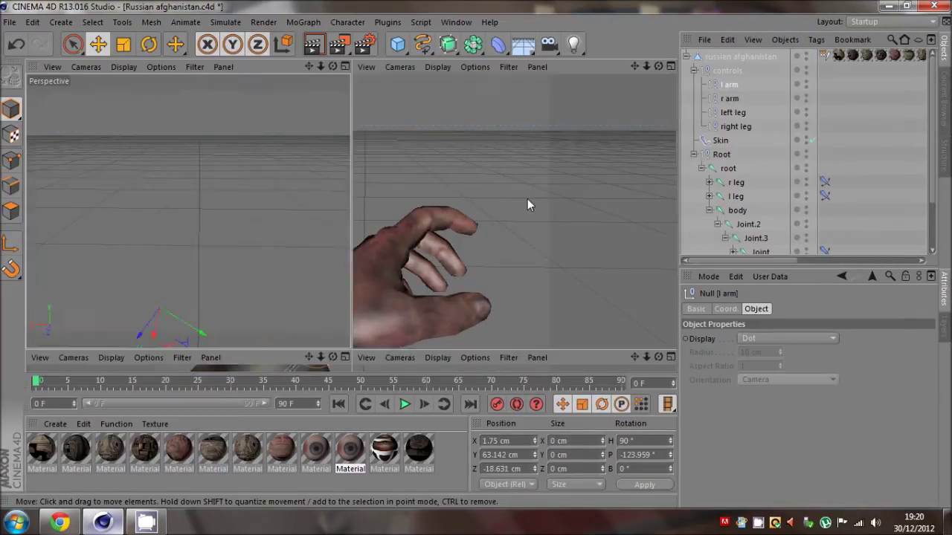
# Step: Shift the l arm control outward to about X 5.6, Y 63.8, Z -18.2 cm
pyautogui.middleClick(501, 222)
pyautogui.keyDown('alt'); pyautogui.moveTo(479, 254); pyautogui.dragTo(477, 252); pyautogui.keyUp('alt')
pyautogui.moveTo(481, 207); pyautogui.dragTo(497, 209)
# Step: Raise the r arm control in front of the face to mirror the left hand, at about X -3.6, Y 64.6, Z -18.5 cm
pyautogui.click(730, 98)
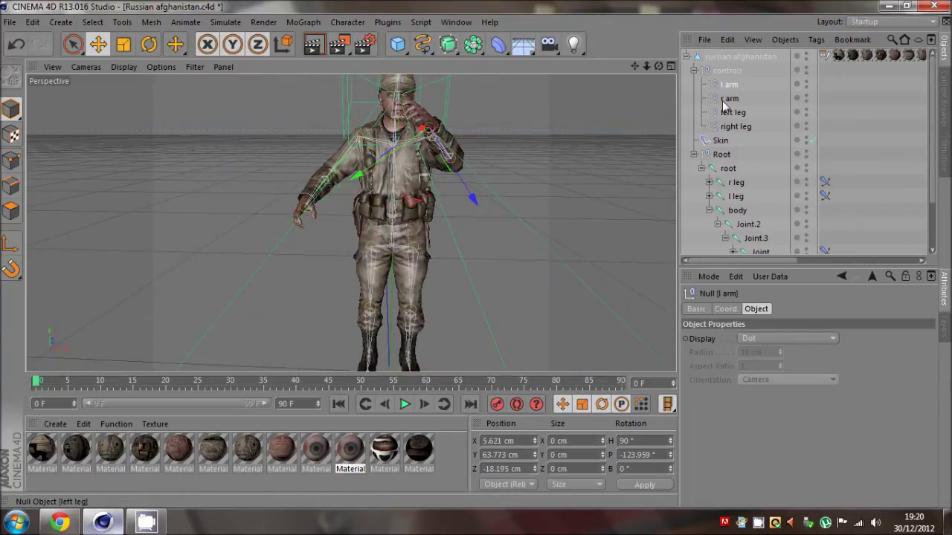
pyautogui.moveTo(495, 277); pyautogui.dragTo(541, 210)
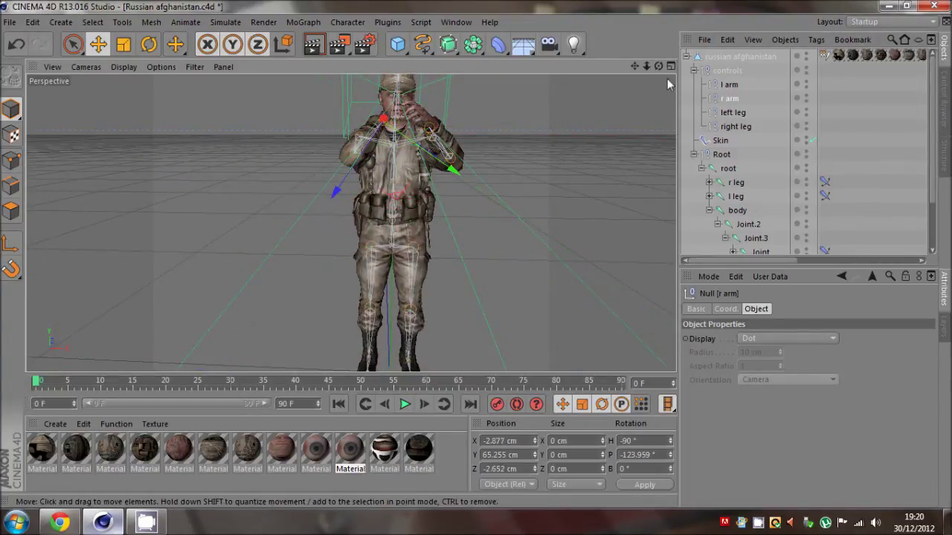
pyautogui.keyDown('alt'); pyautogui.moveTo(475, 253); pyautogui.dragTo(549, 195); pyautogui.keyUp('alt')
pyautogui.press('F5')
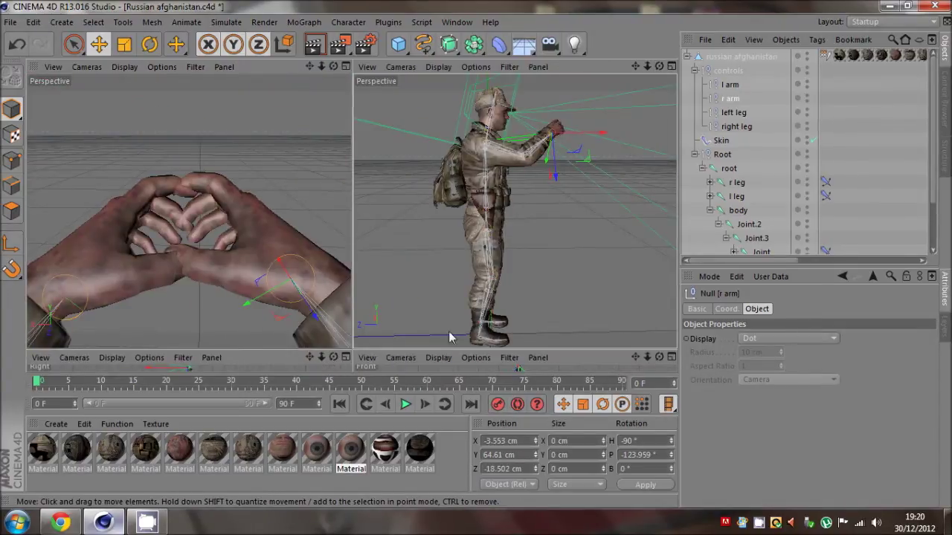
# Step: Even out the four viewports and move the r arm control away from the left hand, to about X -5.2, Y 64.4 cm
pyautogui.moveTo(442, 350); pyautogui.dragTo(442, 238)
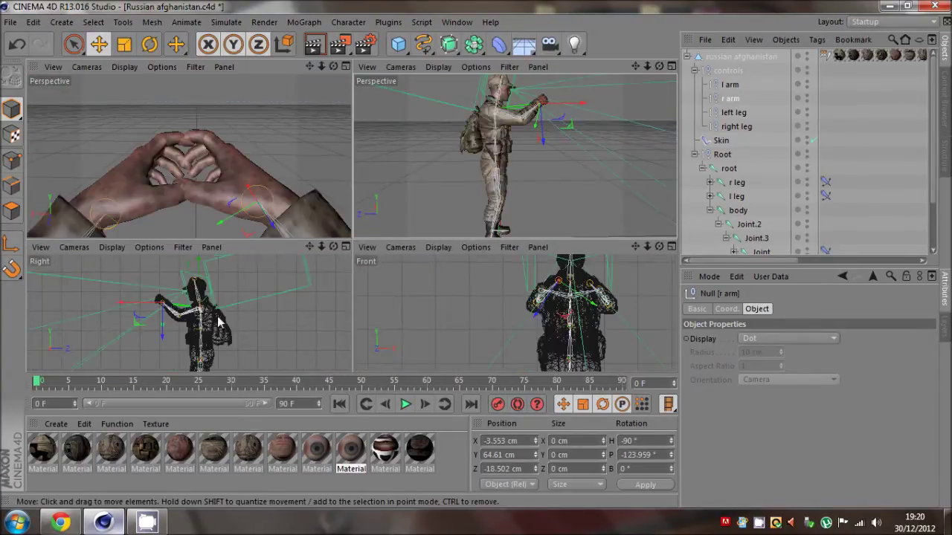
pyautogui.scroll(3, 187, 309)
pyautogui.moveTo(597, 337); pyautogui.dragTo(591, 337)
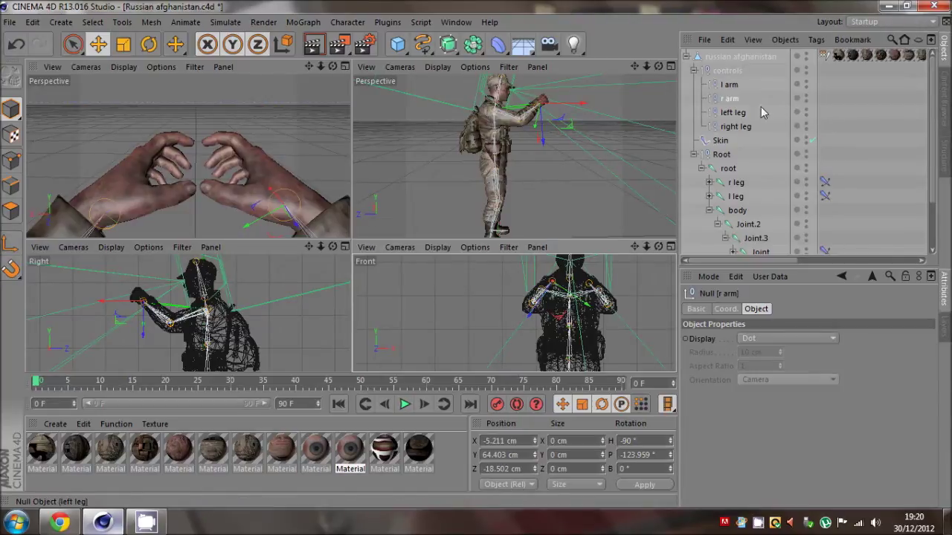
# Step: Shift the l arm and r arm controls together to about X 0.41 cm and check both hands in the enlarged camera view
pyautogui.keyDown('ctrl'); pyautogui.click(731, 85); pyautogui.keyUp('ctrl')
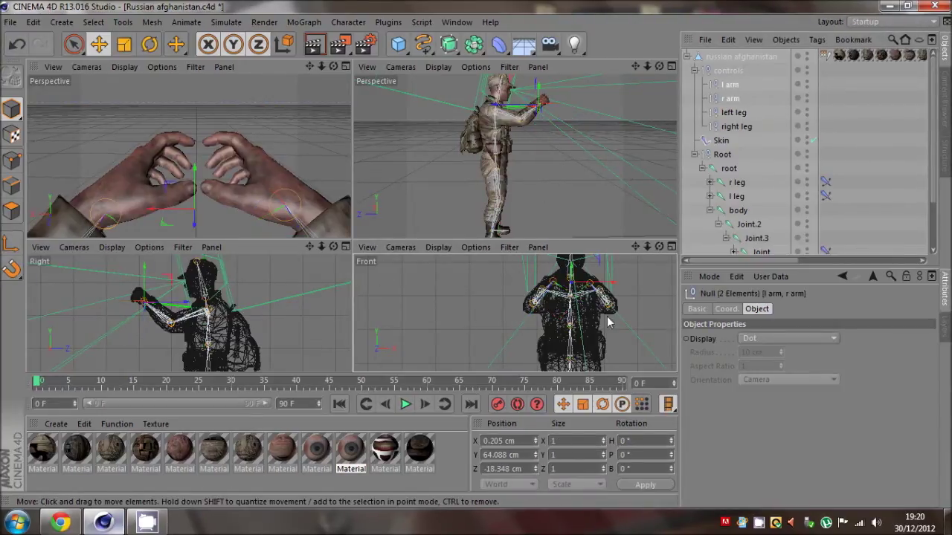
pyautogui.moveTo(601, 292); pyautogui.dragTo(602, 292)
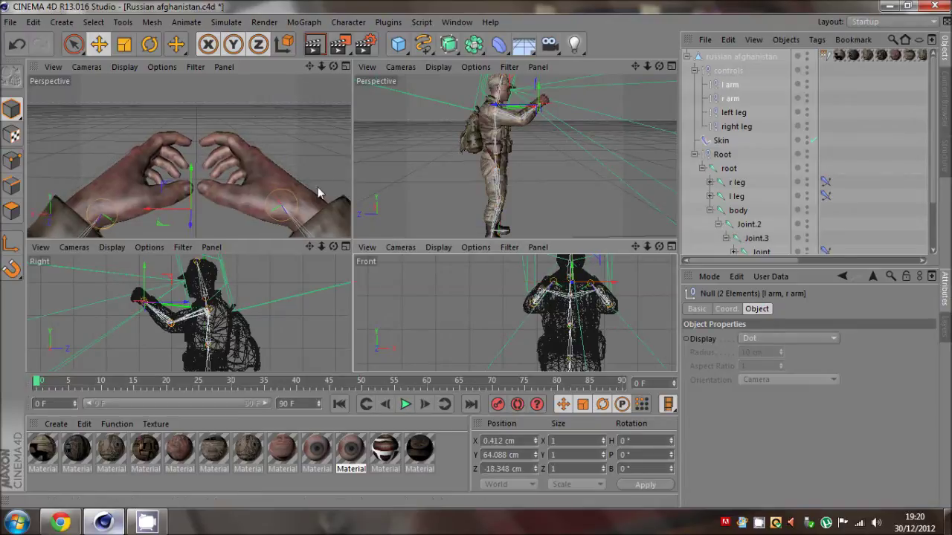
pyautogui.middleClick(318, 193)
pyautogui.click(840, 180)
# Step: Widen the head camera's horizontal field of view to about 91.6°, with a focal length of about 17.5 mm
pyautogui.scroll(-3, 717, 191)
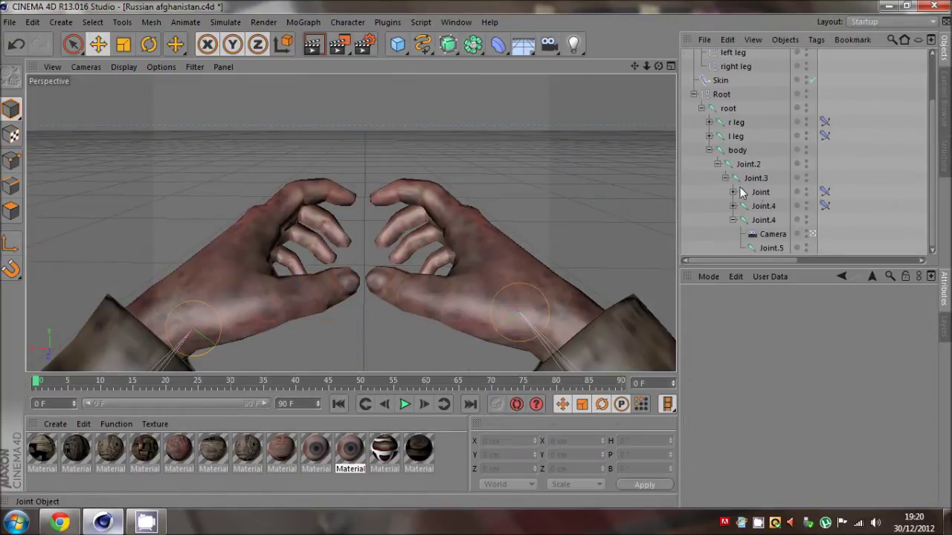
pyautogui.click(770, 235)
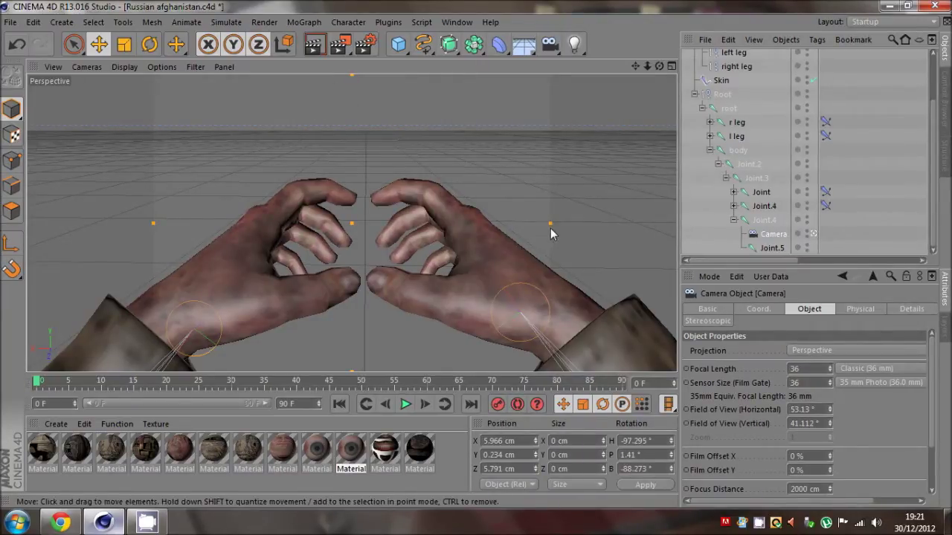
pyautogui.scroll(-1, 551, 227)
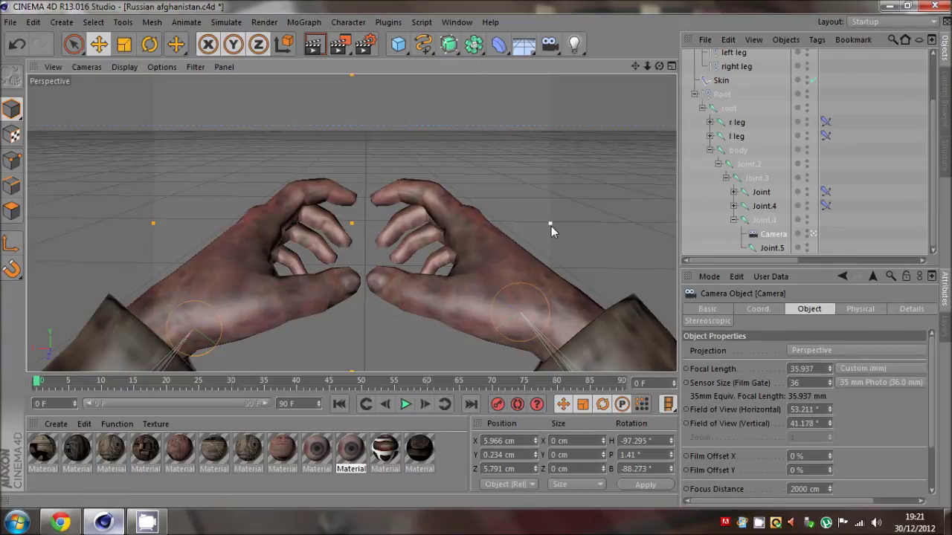
pyautogui.moveTo(550, 226); pyautogui.dragTo(476, 259)
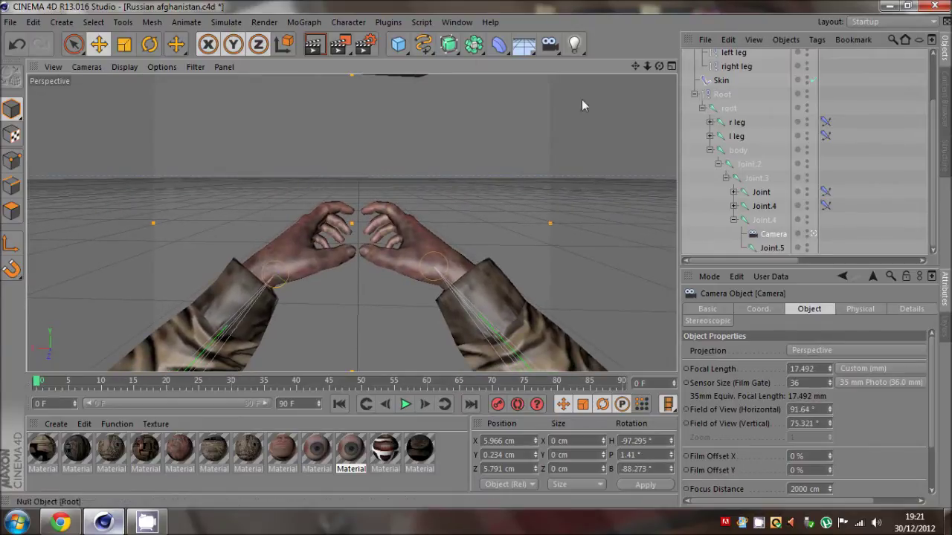
# Step: Try to pull the l arm control back toward the face, to about X 4.2, Y 66.3, Z -10.4 cm, and undo the moves
pyautogui.click(671, 66)
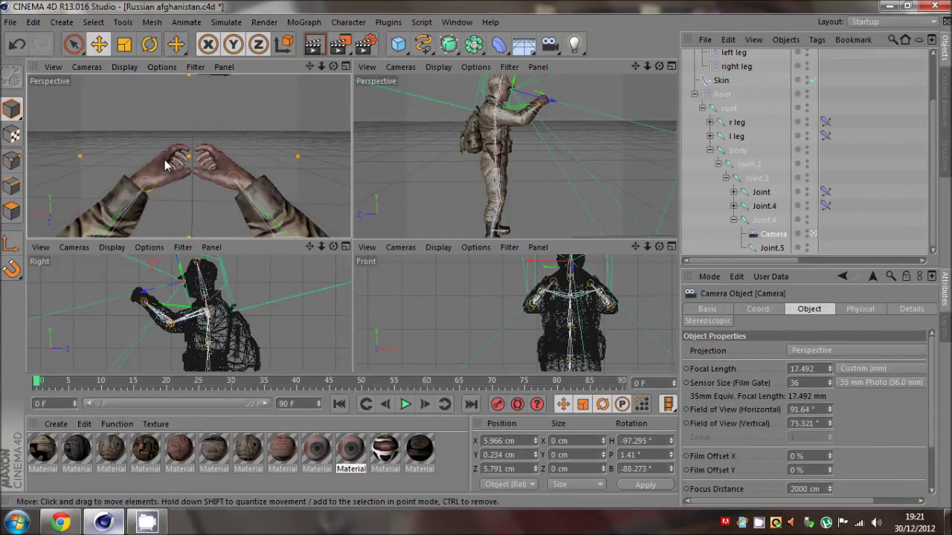
pyautogui.middleClick(167, 159)
pyautogui.middleClick(638, 158)
pyautogui.middleClick(555, 156)
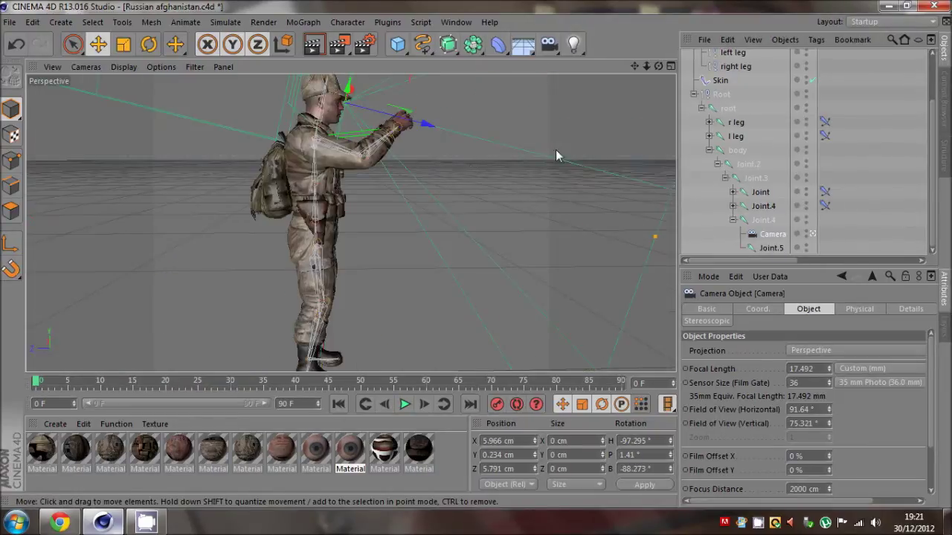
pyautogui.moveTo(641, 70); pyautogui.dragTo(640, 70)
pyautogui.scroll(2, 744, 136)
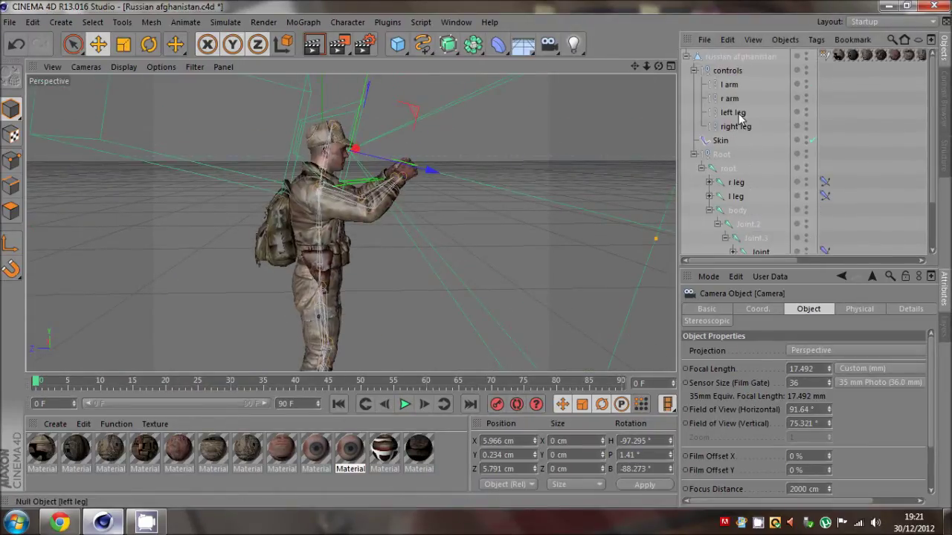
pyautogui.click(729, 85)
pyautogui.moveTo(492, 242); pyautogui.dragTo(463, 229)
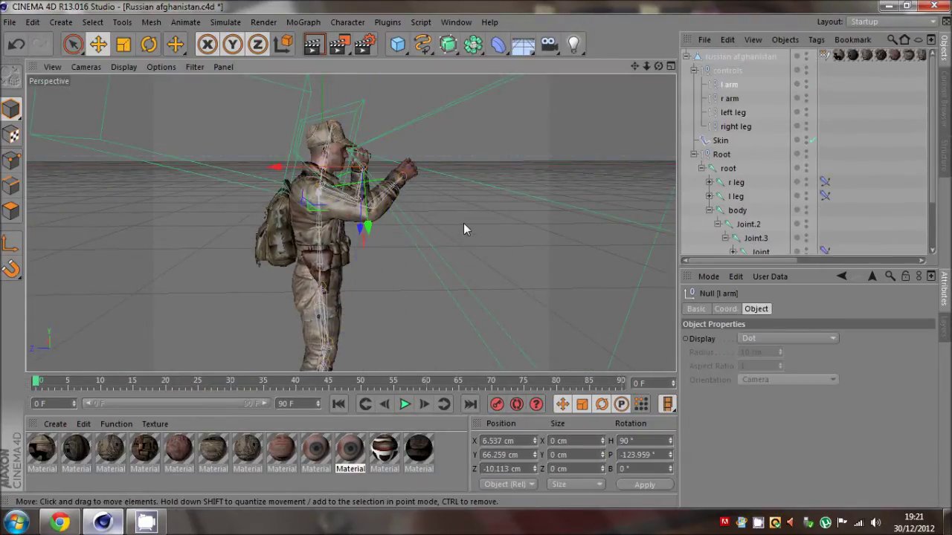
pyautogui.moveTo(657, 68); pyautogui.dragTo(606, 272)
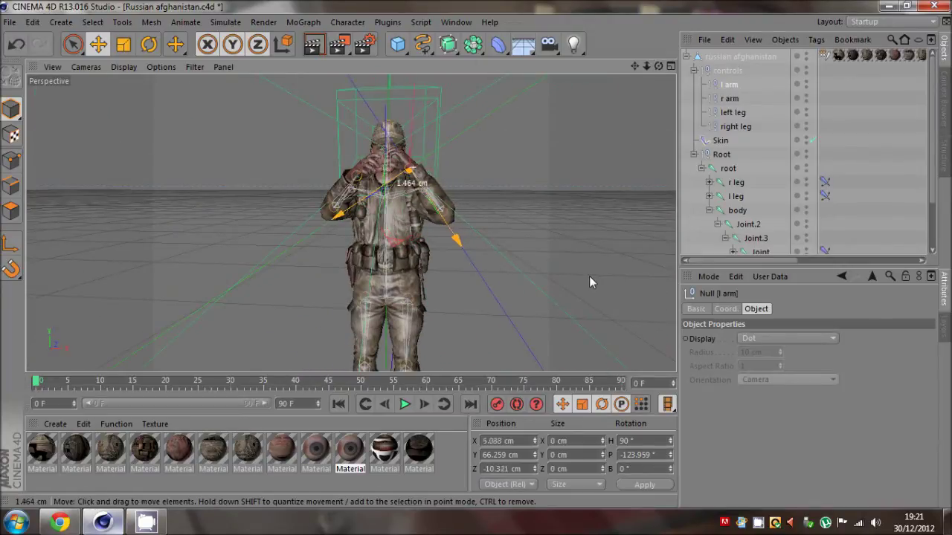
pyautogui.middleClick(374, 229)
pyautogui.middleClick(374, 229)
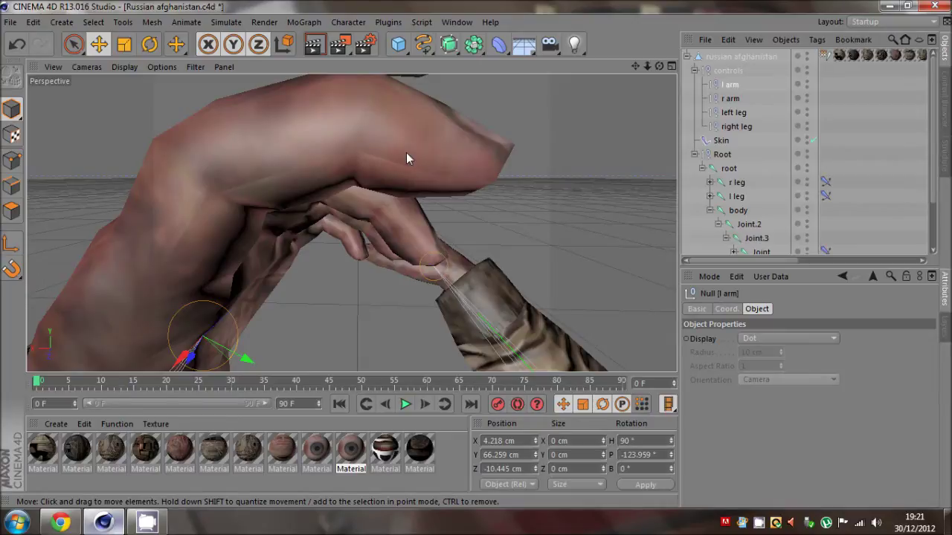
pyautogui.hotkey('ctrl', 'z')
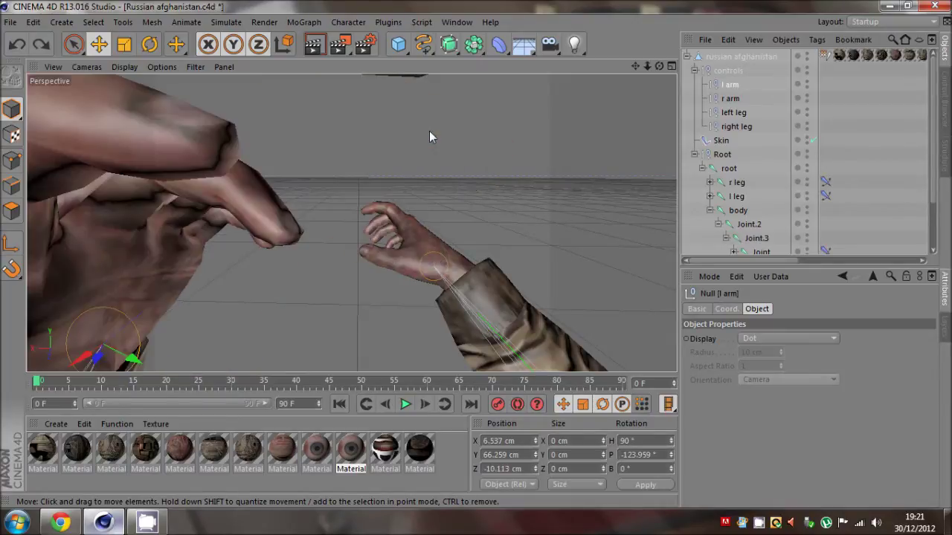
# Step: Move the l arm control outward from the other hand and slightly down, to about X 7.8, Y 62.9, Z -18.2 cm
pyautogui.click(862, 123)
pyautogui.click(729, 84)
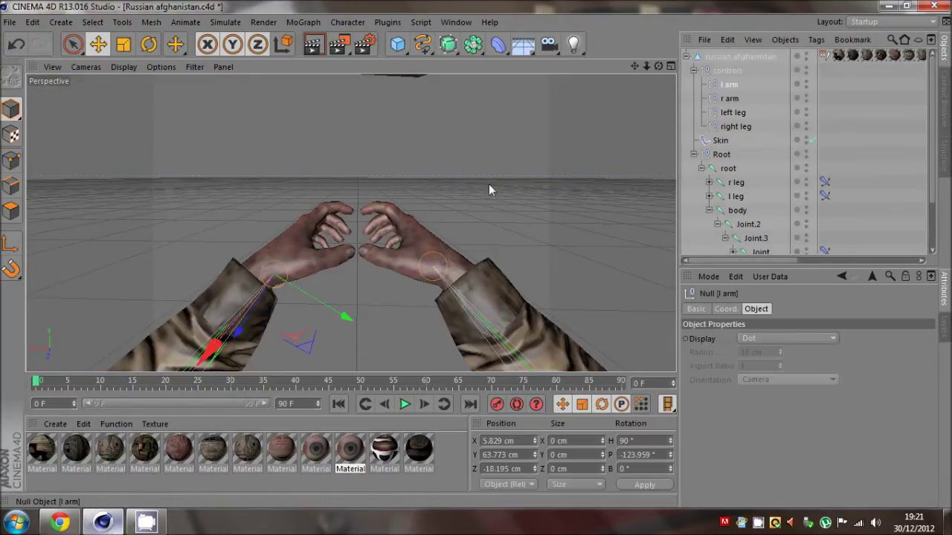
pyautogui.moveTo(334, 255); pyautogui.dragTo(311, 206)
pyautogui.middleClick(312, 206)
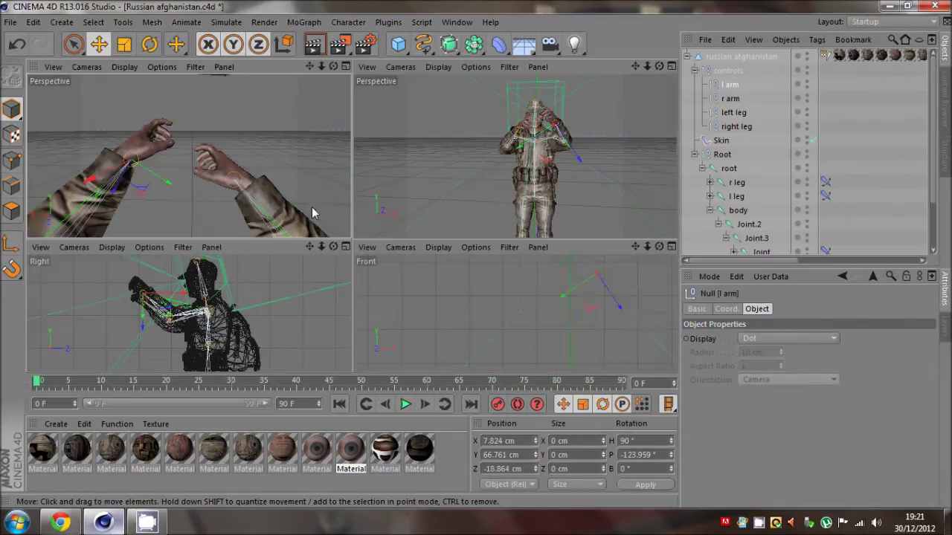
pyautogui.middleClick(218, 276)
pyautogui.middleClick(352, 211)
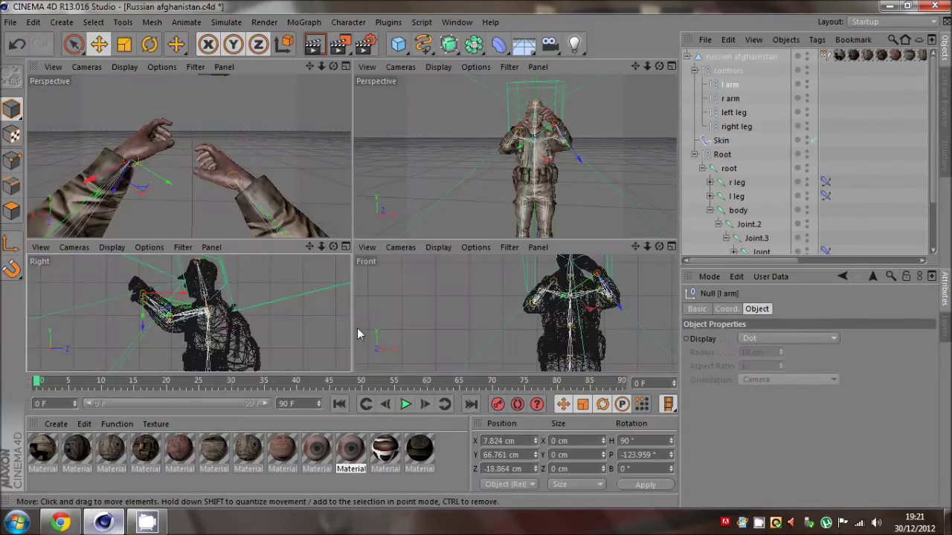
pyautogui.moveTo(257, 335)
pyautogui.mouseDown()
pyautogui.moveTo(281, 332)
pyautogui.moveTo(261, 348)
pyautogui.mouseUp()
# Step: Widen the head camera's horizontal field of view to about 107.7°, with a focal length of about 13.2 mm
pyautogui.scroll(-3, 769, 194)
pyautogui.click(770, 234)
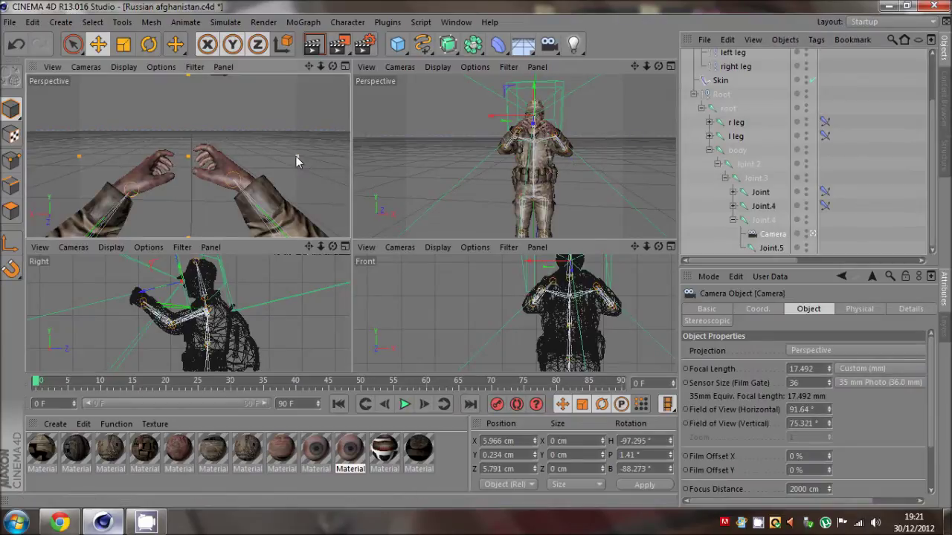
pyautogui.moveTo(296, 157); pyautogui.dragTo(333, 164)
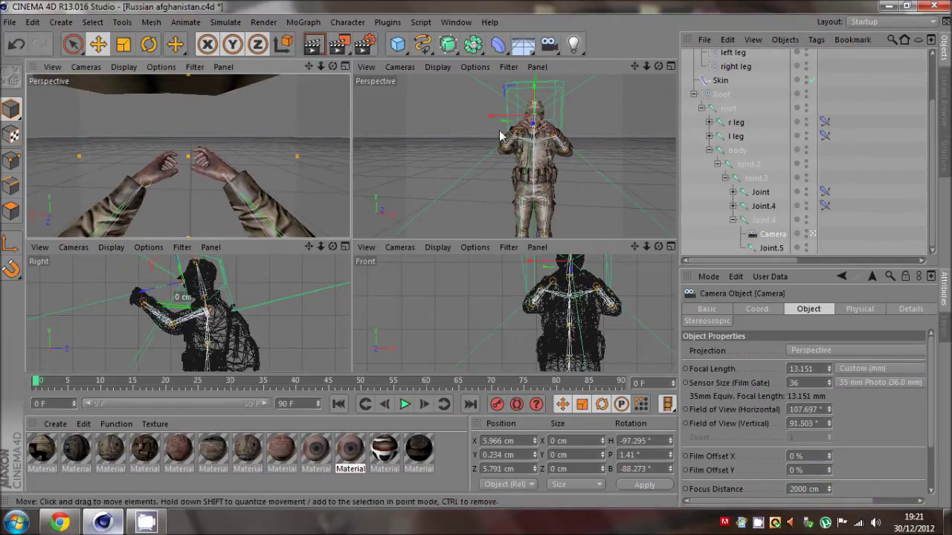
# Step: Enlarge the two perspective viewports and centre the camera between the soldier's eyes, at about X 6.3, Y 0.23, Z 5.8 cm
pyautogui.moveTo(657, 68); pyautogui.dragTo(618, 150)
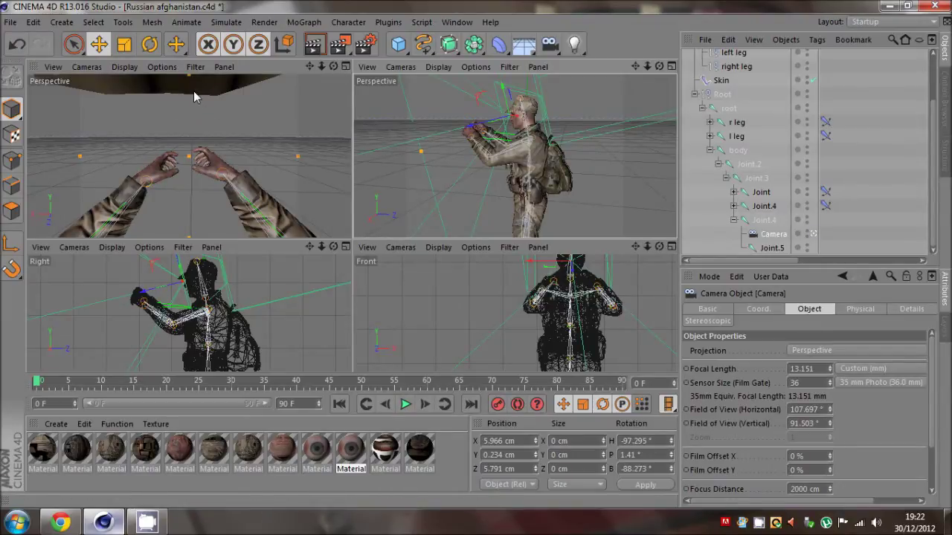
pyautogui.moveTo(430, 247); pyautogui.dragTo(429, 306)
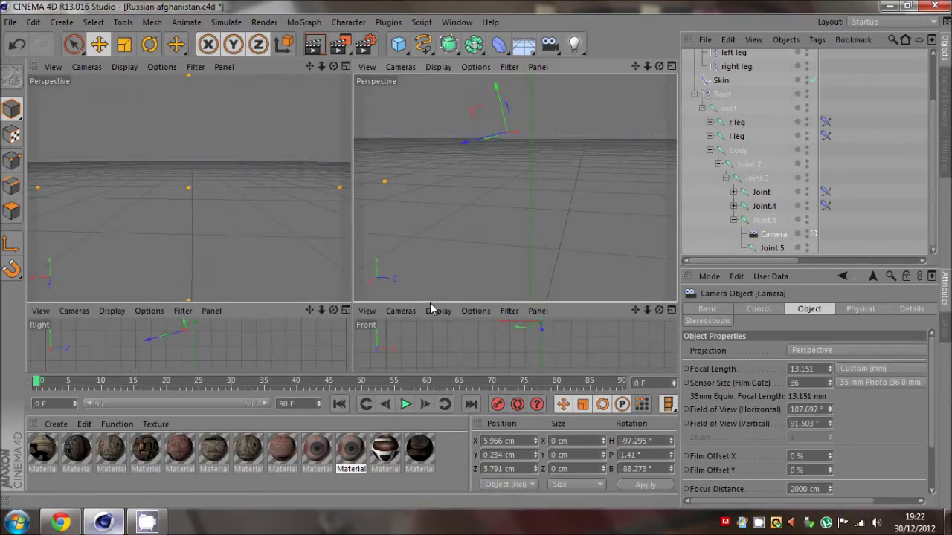
pyautogui.scroll(2, 500, 141)
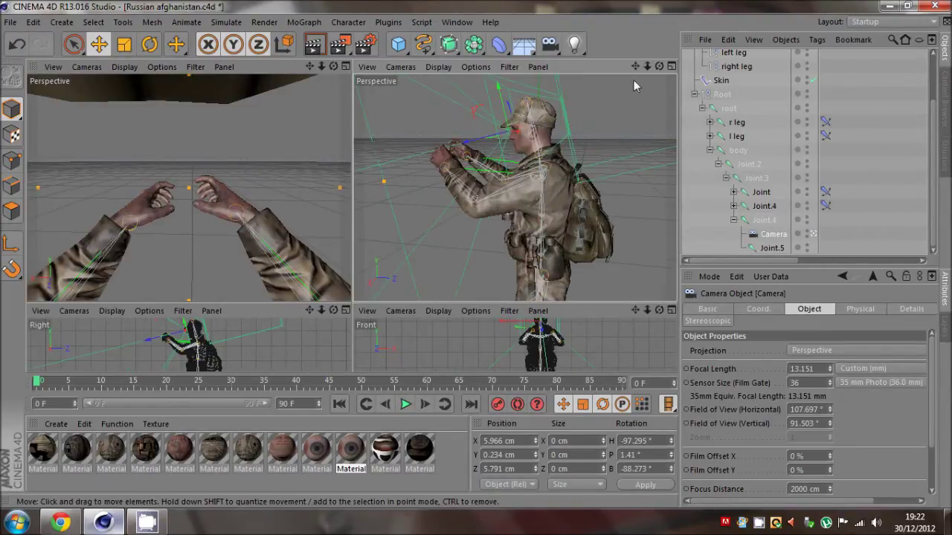
pyautogui.moveTo(658, 67); pyautogui.dragTo(401, 154)
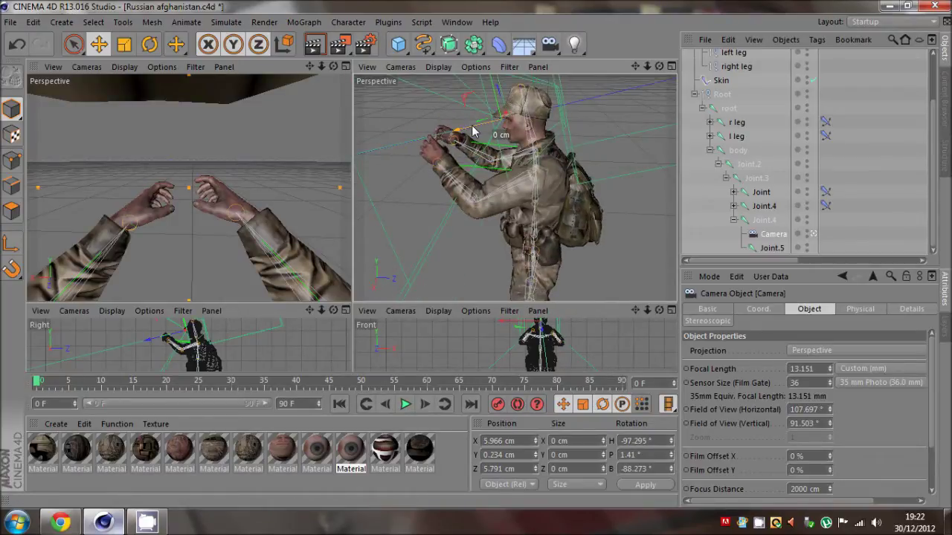
pyautogui.scroll(2, 499, 122)
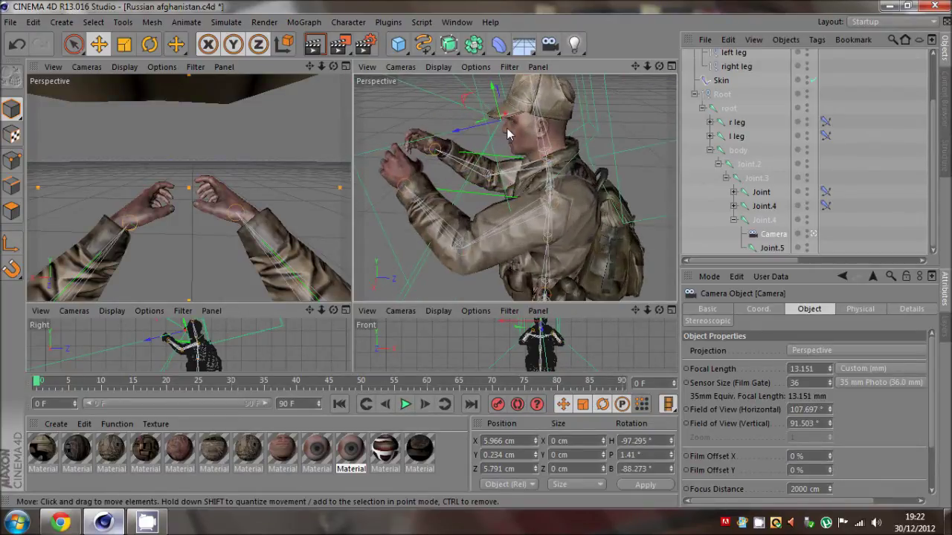
pyautogui.keyDown('alt'); pyautogui.moveTo(475, 255); pyautogui.dragTo(475, 254); pyautogui.keyUp('alt')
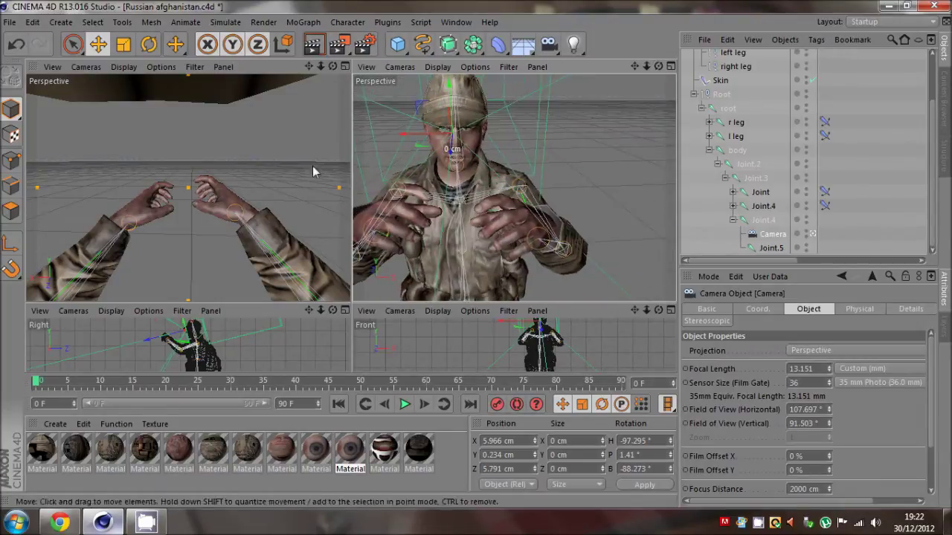
pyautogui.scroll(1, 306, 171)
pyautogui.scroll(2, 448, 135)
pyautogui.scroll(3, 446, 144)
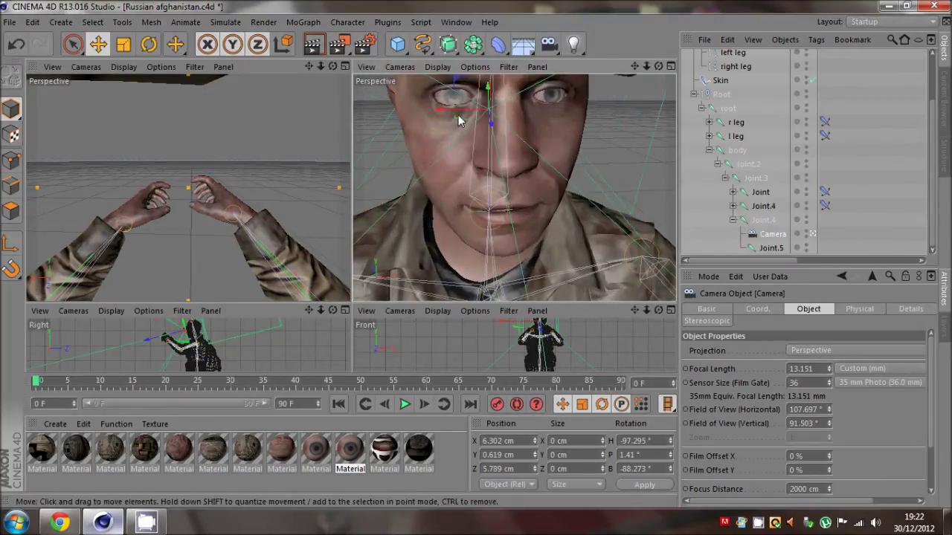
pyautogui.moveTo(454, 119); pyautogui.dragTo(482, 119)
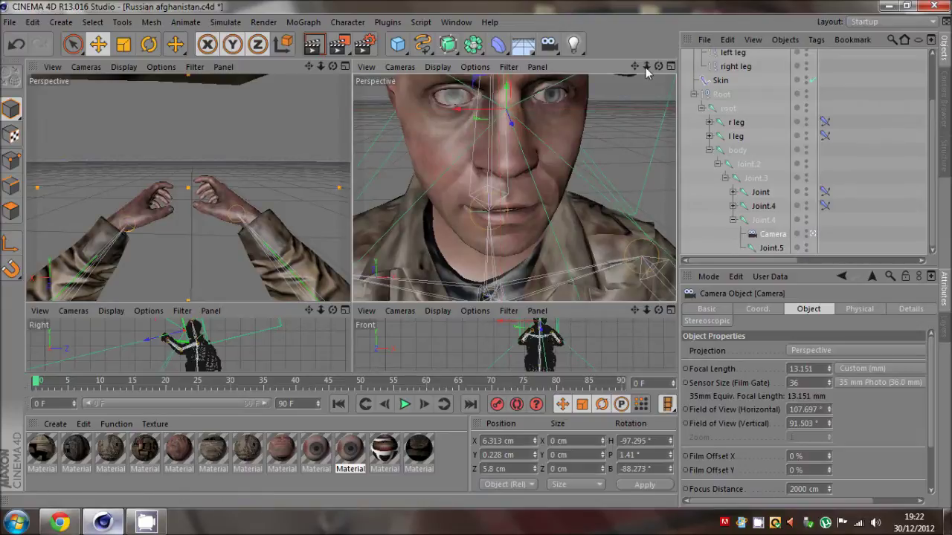
# Step: Render the enlarged camera view and add a Background object to the scene
pyautogui.moveTo(646, 68); pyautogui.dragTo(504, 153)
pyautogui.middleClick(316, 117)
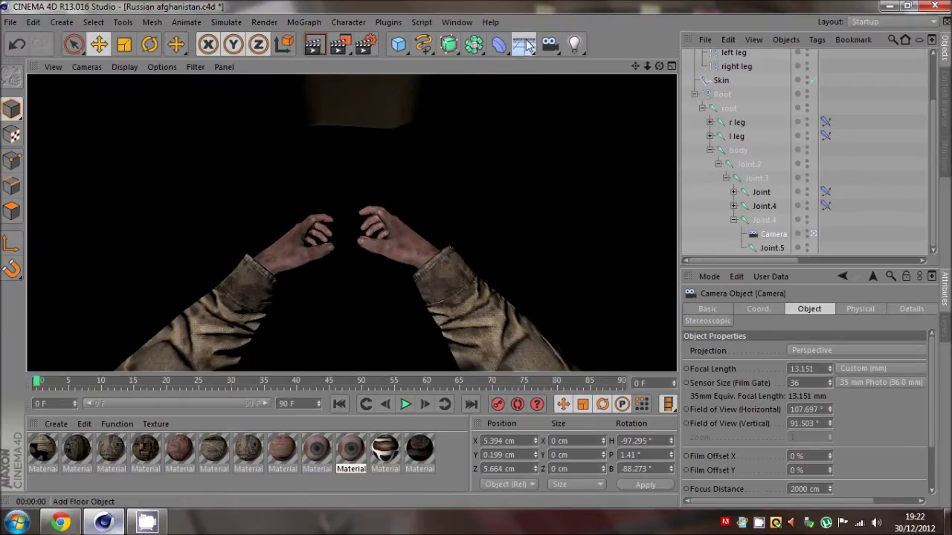
pyautogui.moveTo(527, 47); pyautogui.dragTo(577, 158)
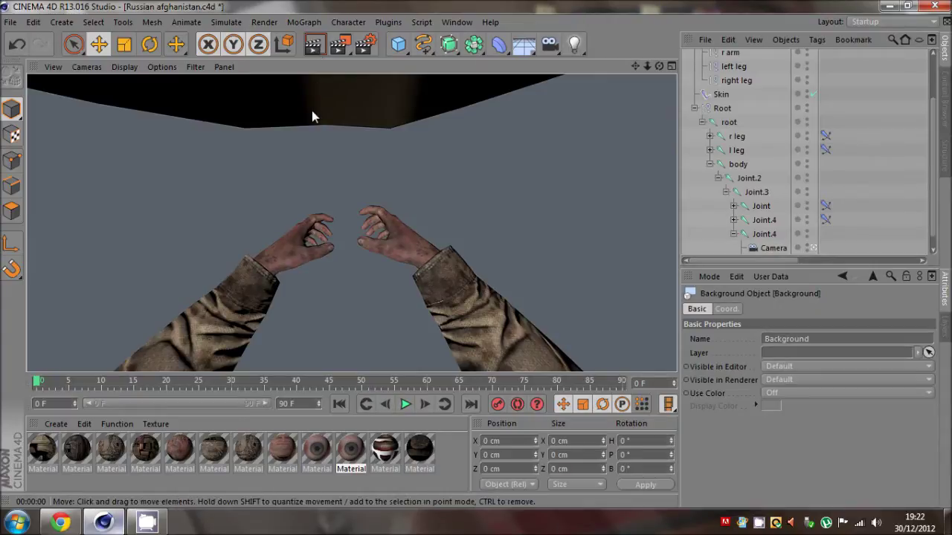
# Step: Move the camera clear of the cap's brim, to about X 6.55, Z 5.52 cm, and widen its horizontal field of view to about 117.6°
pyautogui.middleClick(402, 140)
pyautogui.middleClick(496, 138)
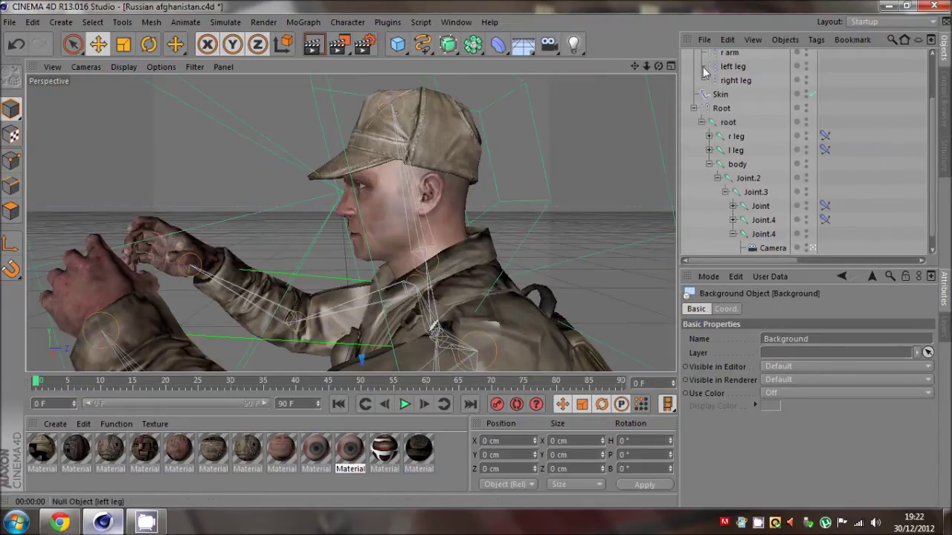
pyautogui.middleClick(372, 198)
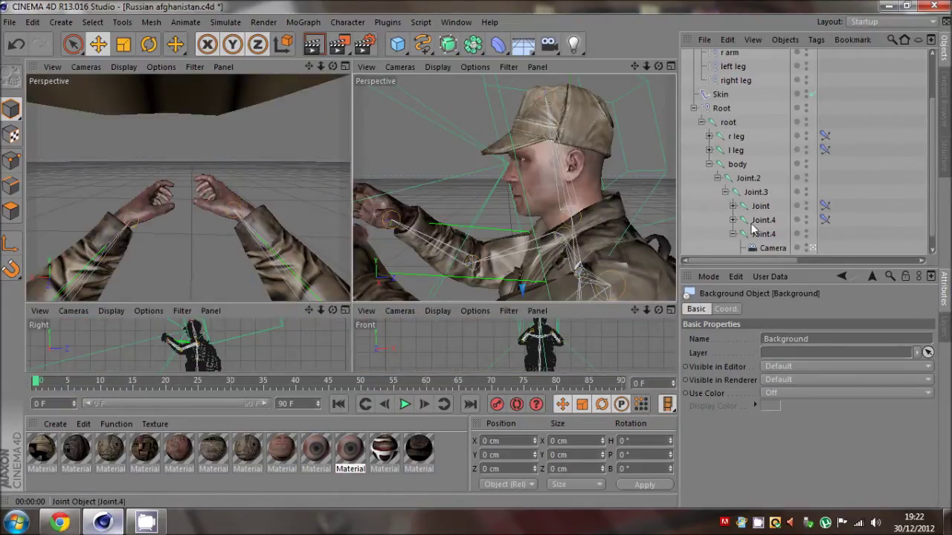
pyautogui.click(770, 247)
pyautogui.moveTo(493, 153); pyautogui.dragTo(479, 187)
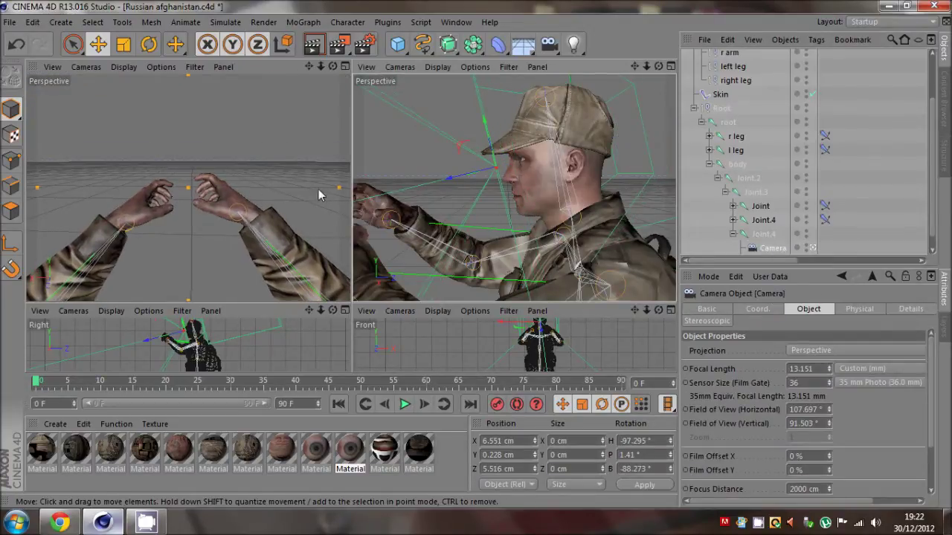
pyautogui.scroll(-5, 344, 192)
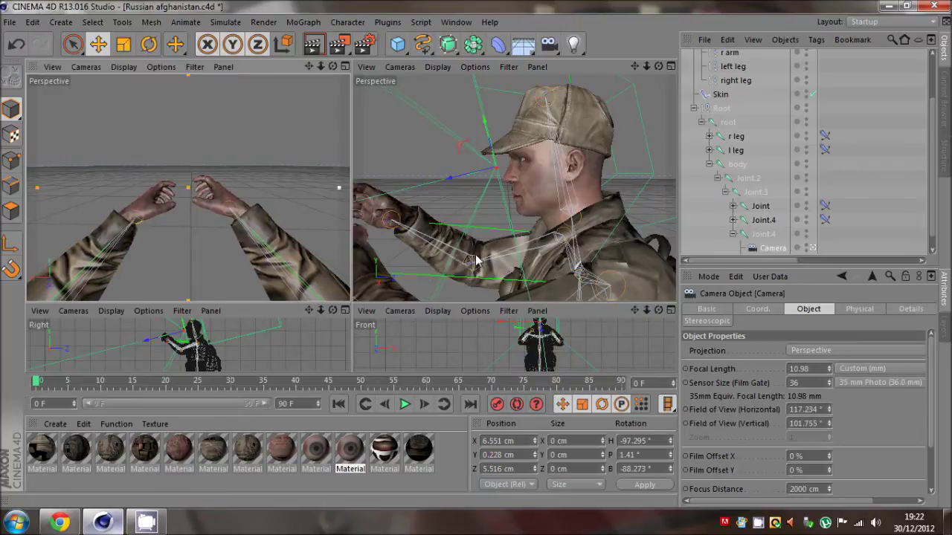
pyautogui.keyDown('alt'); pyautogui.moveTo(395, 175); pyautogui.dragTo(471, 170); pyautogui.keyUp('alt')
pyautogui.scroll(-4, 471, 170)
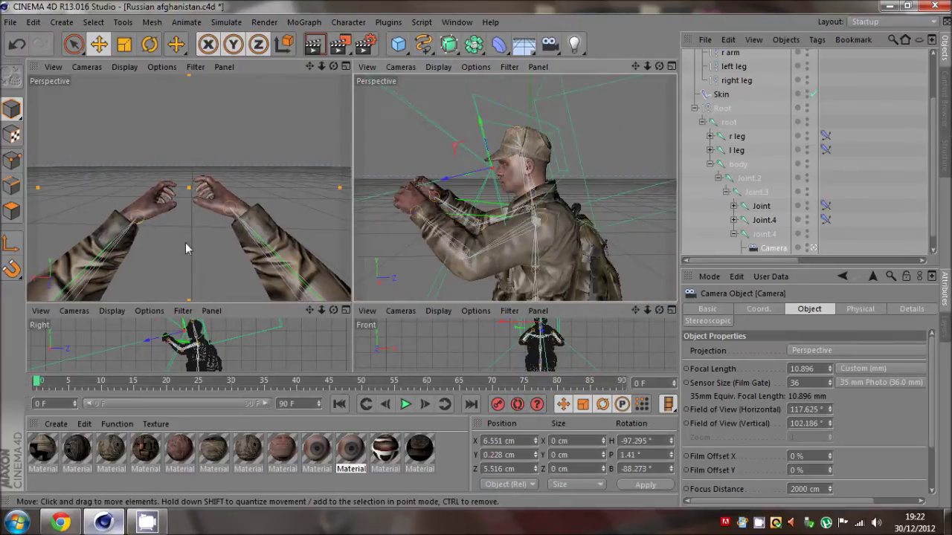
# Step: Tilt the head joint downward with Rotate, to about H -63.1°, P -66.3°, B -56.9°
pyautogui.click(766, 235)
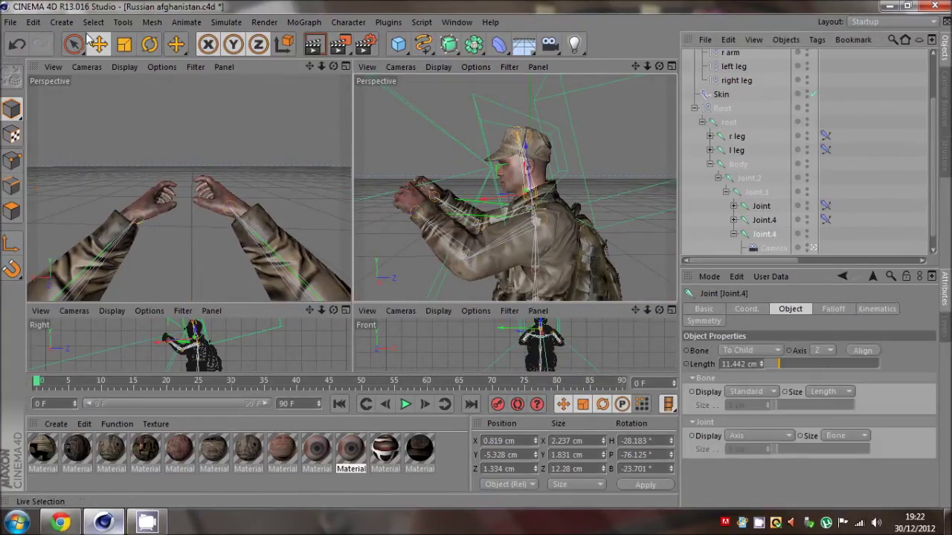
pyautogui.click(149, 45)
pyautogui.moveTo(518, 176); pyautogui.dragTo(510, 175)
# Step: Enlarge the lower viewports and move the l arm control forward and down, to about Y 57.4, Z -22.5 cm
pyautogui.scroll(3, 707, 97)
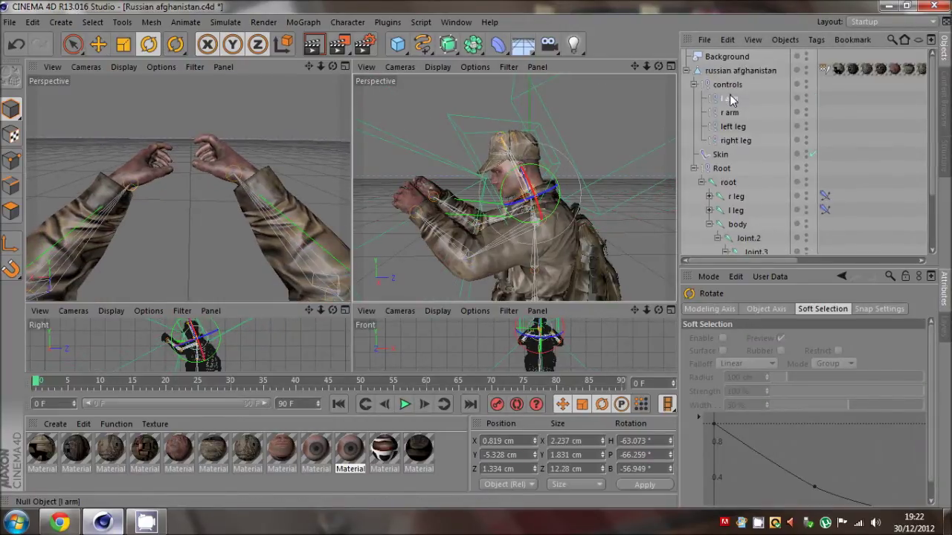
pyautogui.click(729, 97)
pyautogui.click(99, 45)
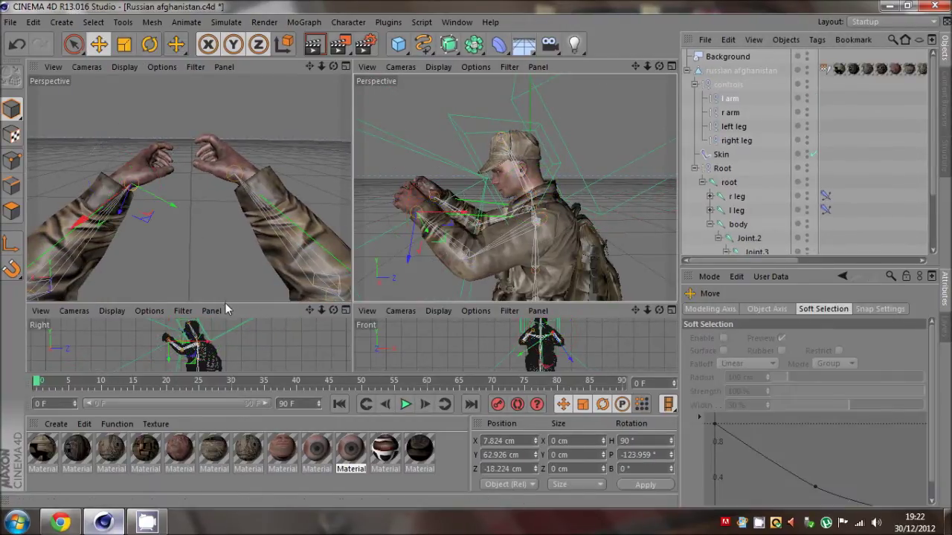
pyautogui.moveTo(229, 307); pyautogui.dragTo(232, 215)
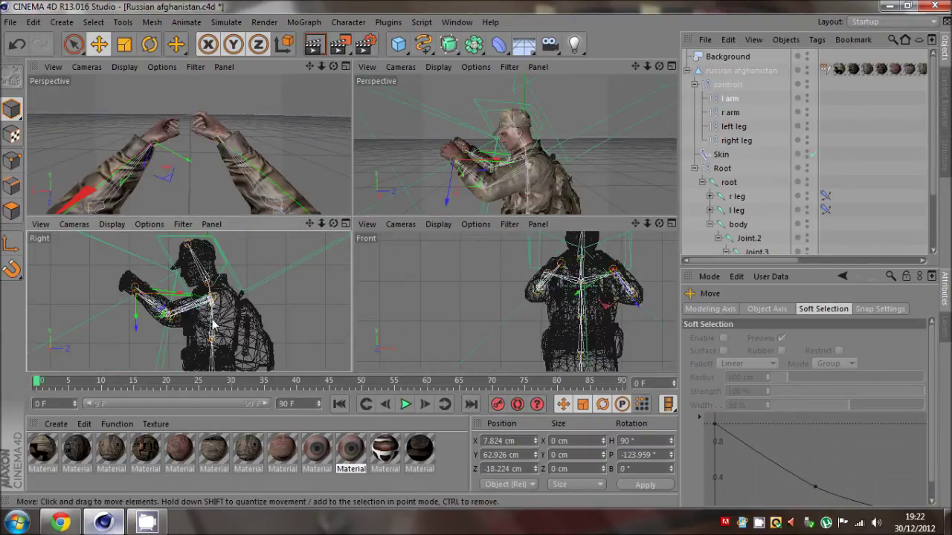
pyautogui.moveTo(218, 325); pyautogui.dragTo(199, 351)
pyautogui.middleClick(208, 211)
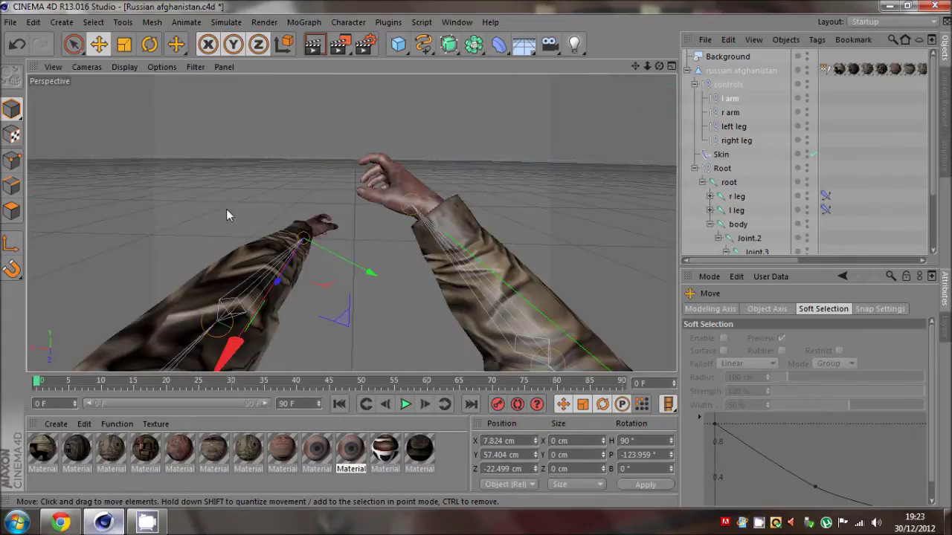
# Step: Narrow the head camera's horizontal field of view to about 99.9°, with a focal length of about 15.1 mm
pyautogui.scroll(-3, 779, 220)
pyautogui.click(773, 234)
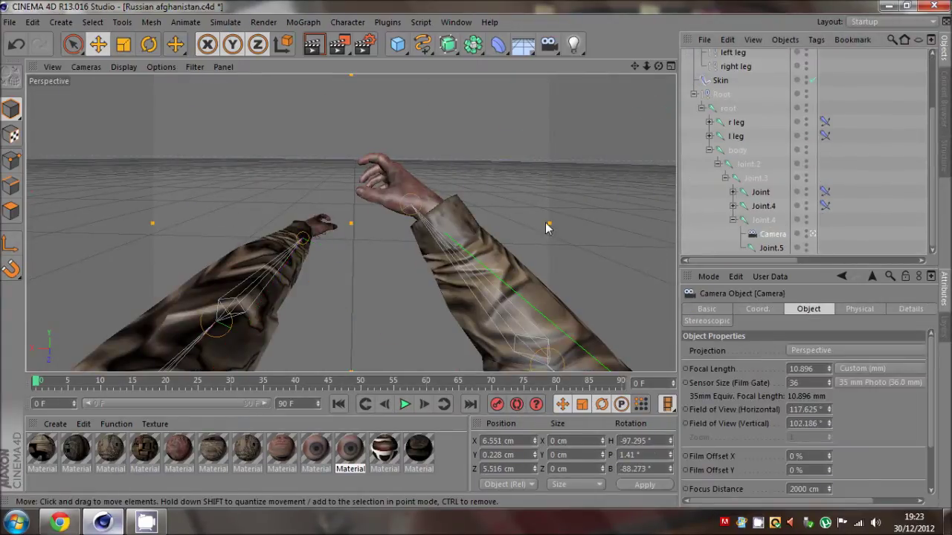
pyautogui.moveTo(549, 224); pyautogui.dragTo(496, 253)
# Step: Render the camera view to check the pose of both arms, and clear the object selection
pyautogui.click(318, 51)
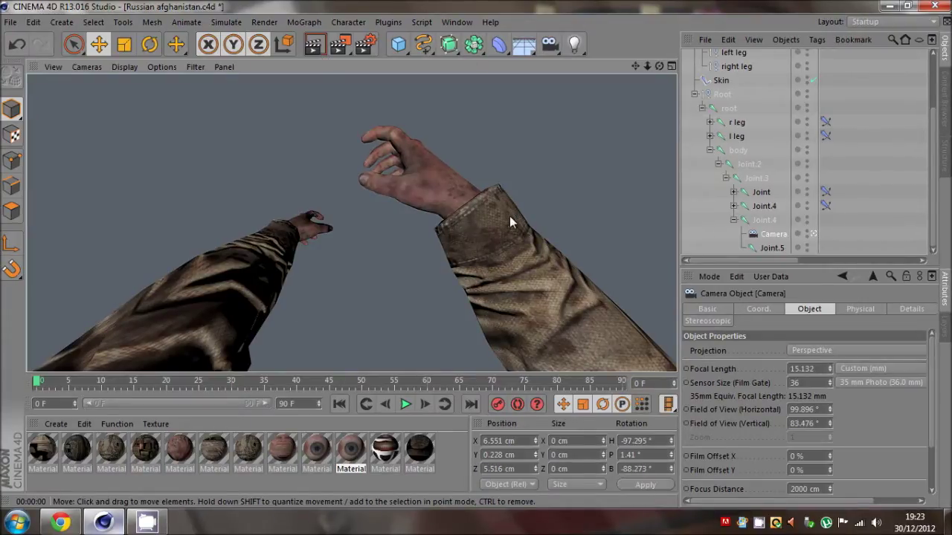
pyautogui.click(864, 199)
pyautogui.middleClick(402, 197)
pyautogui.middleClick(190, 152)
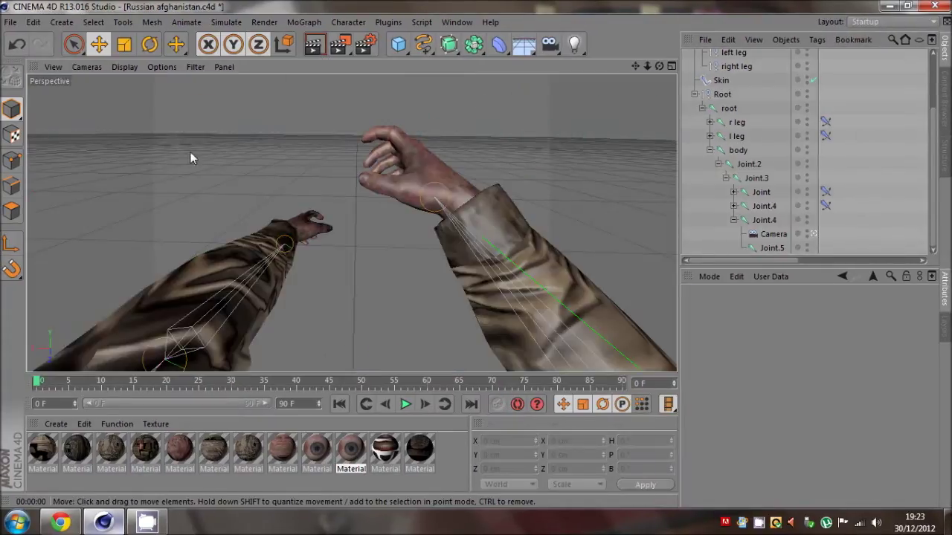
# Step: Move the l arm control back to about Z -17.9 cm and check the left arm in the head camera's view
pyautogui.scroll(3, 690, 105)
pyautogui.click(688, 71)
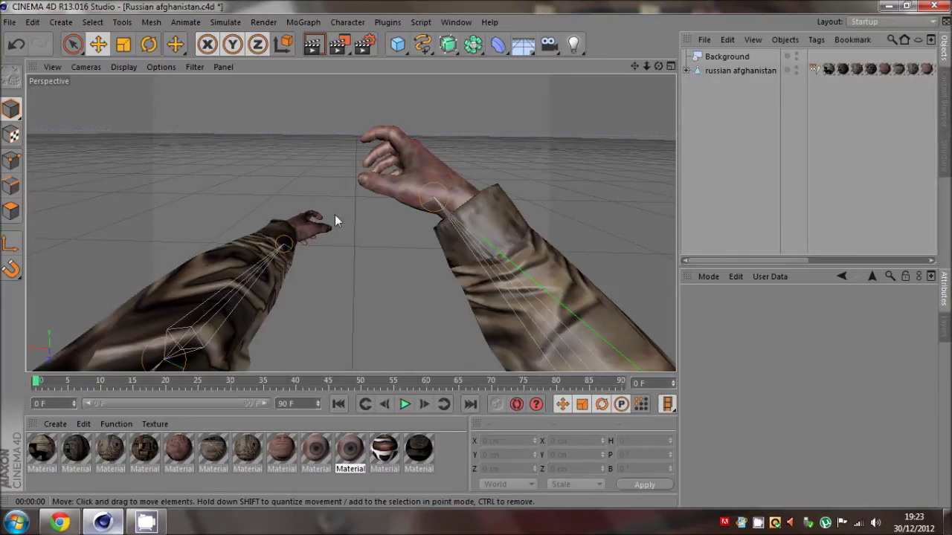
pyautogui.middleClick(280, 234)
pyautogui.click(669, 67)
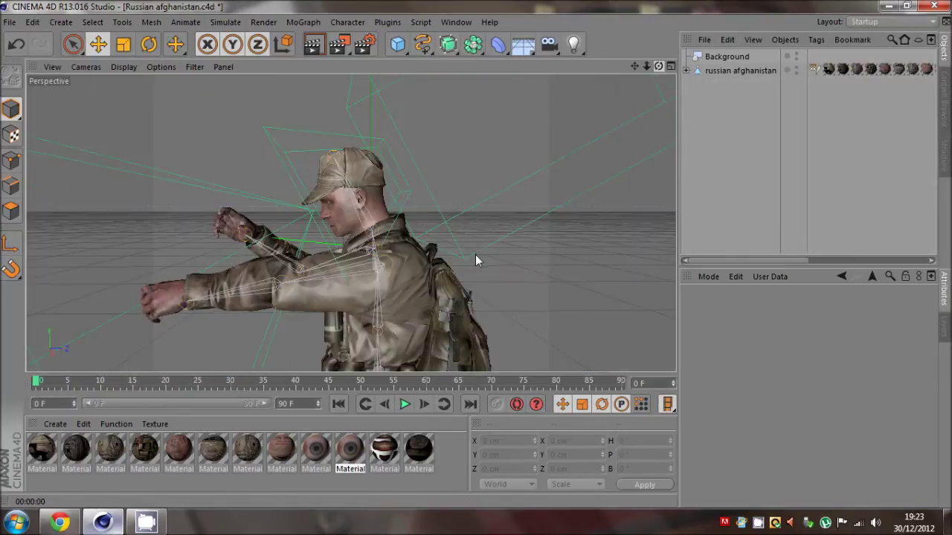
pyautogui.moveTo(475, 254); pyautogui.dragTo(475, 254)
pyautogui.moveTo(646, 66); pyautogui.dragTo(475, 254)
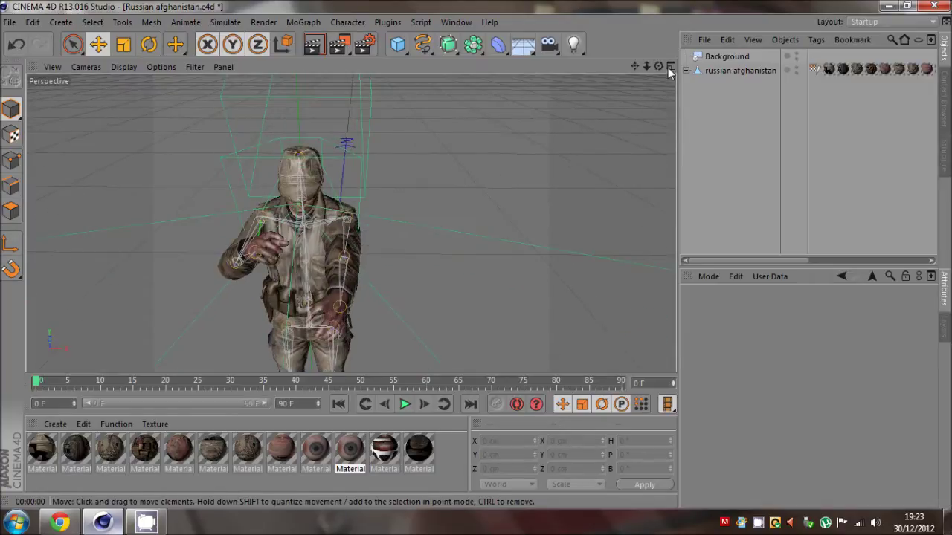
pyautogui.click(686, 71)
pyautogui.click(720, 102)
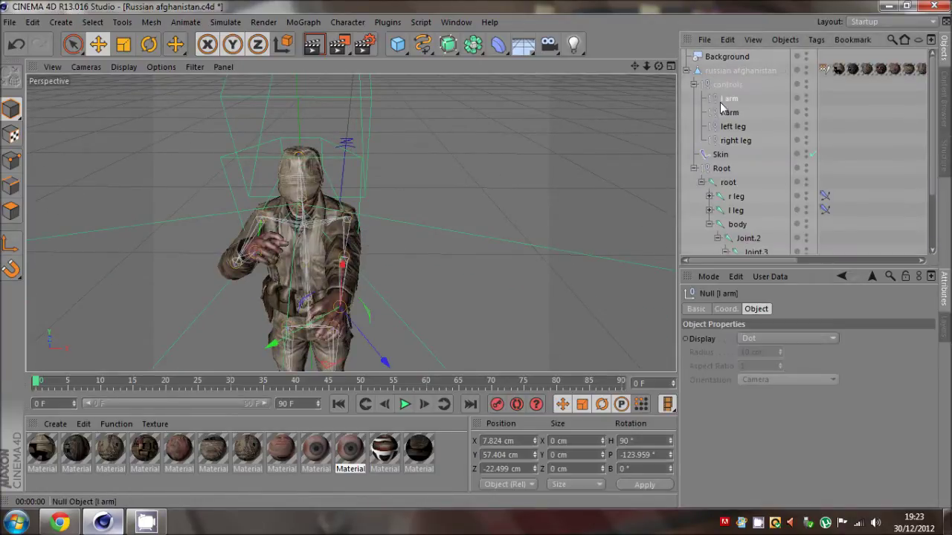
pyautogui.middleClick(349, 319)
pyautogui.moveTo(207, 333); pyautogui.dragTo(227, 339)
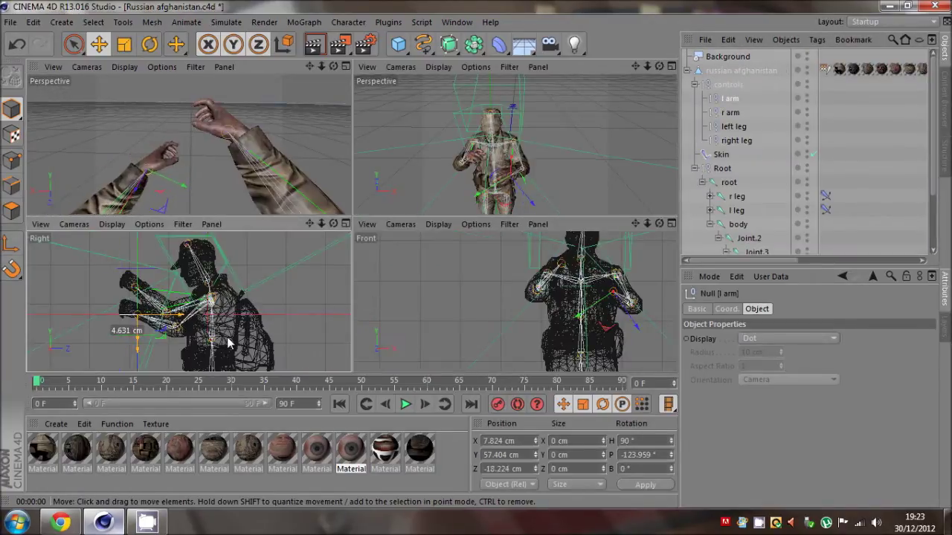
pyautogui.middleClick(227, 147)
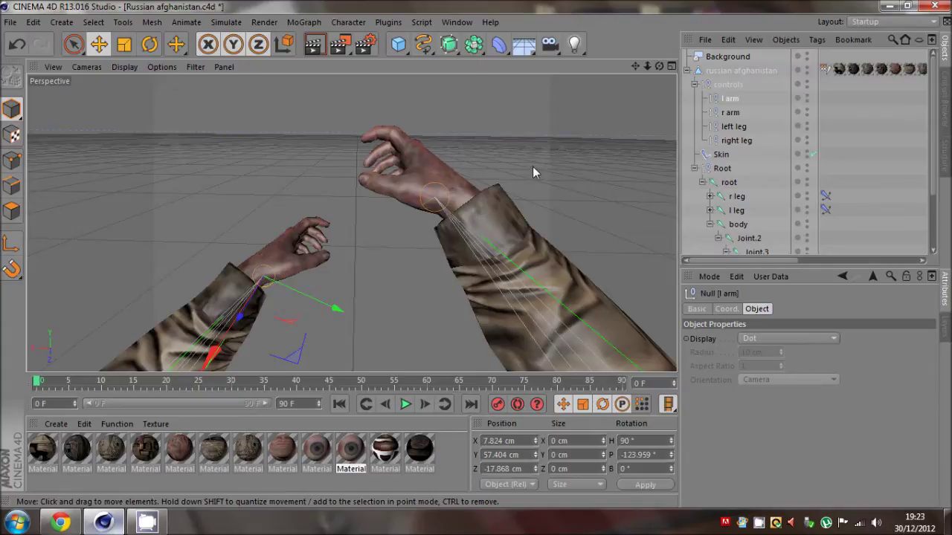
# Step: Lower the l arm control beside the soldier's waist, to about X 10.0, Y 49.5, Z -6.8 cm
pyautogui.moveTo(281, 314); pyautogui.dragTo(237, 342)
pyautogui.middleClick(270, 280)
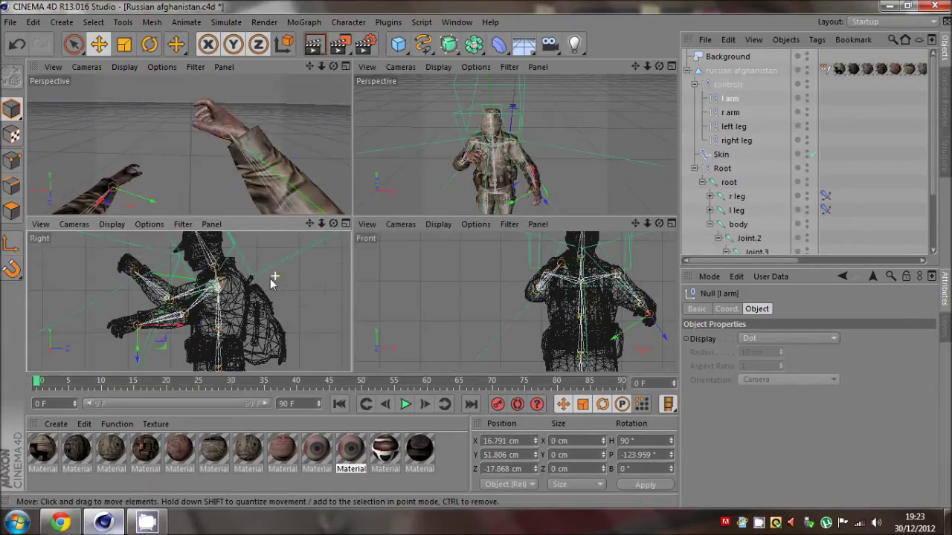
pyautogui.moveTo(269, 310); pyautogui.dragTo(325, 331)
pyautogui.moveTo(614, 327); pyautogui.dragTo(586, 332)
pyautogui.scroll(6, 474, 191)
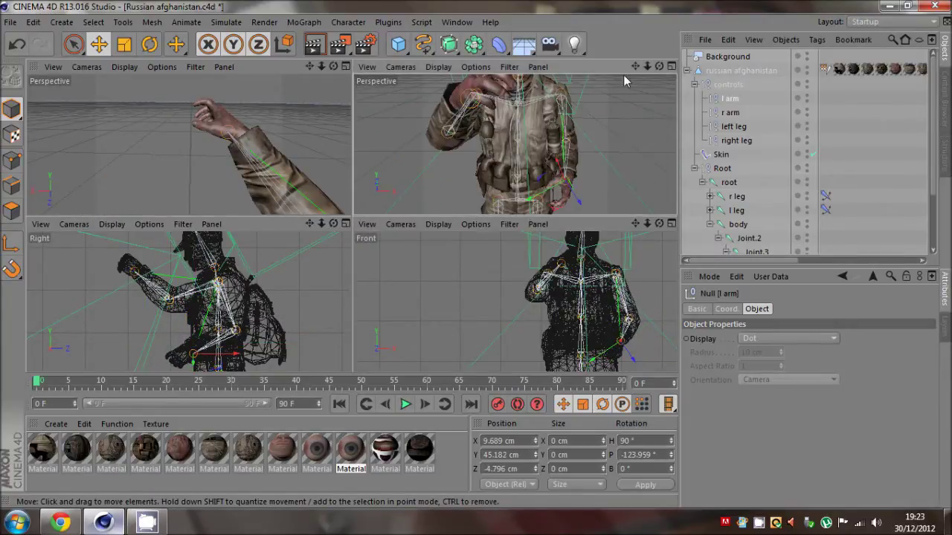
pyautogui.moveTo(635, 67); pyautogui.dragTo(478, 212)
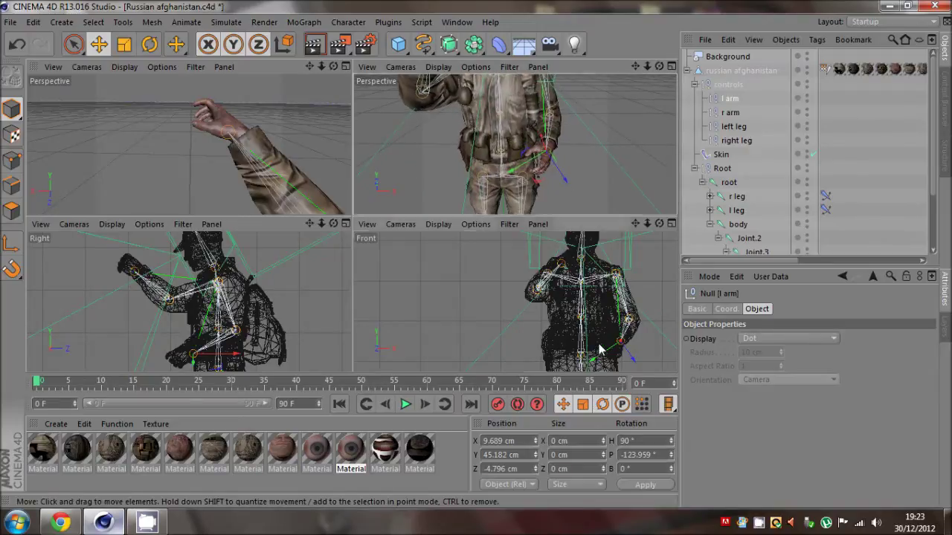
pyautogui.moveTo(599, 348); pyautogui.dragTo(599, 331)
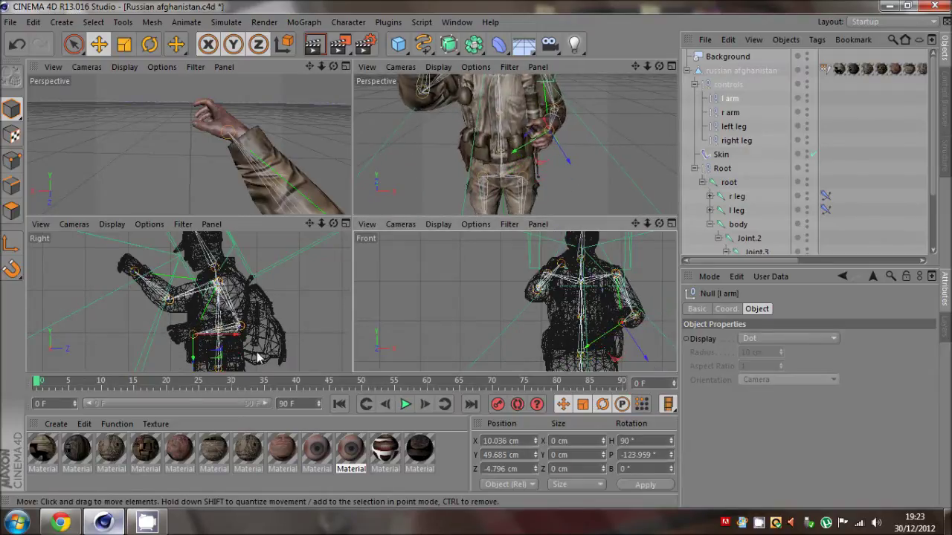
pyautogui.moveTo(258, 352); pyautogui.dragTo(248, 353)
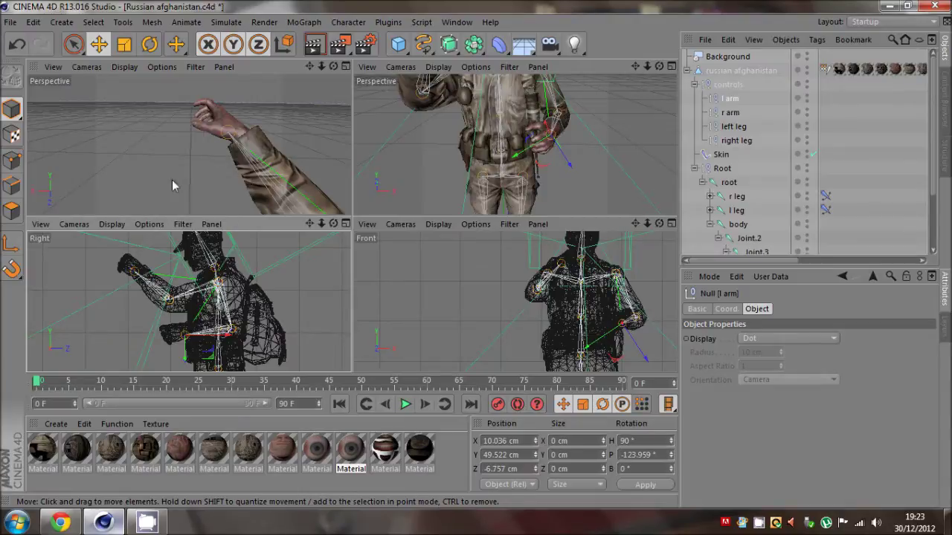
# Step: Autokey the l arm control from about X 9.5, Y 49.7, Z -6.8 cm at frame 0 to X 7.6, Y 61.3, Z -16.7 at frame 25
pyautogui.click(518, 409)
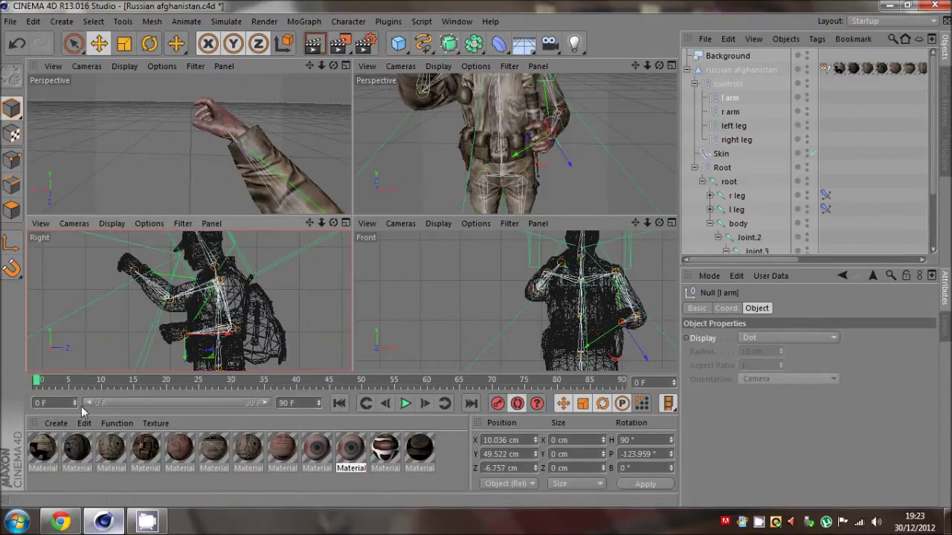
pyautogui.moveTo(610, 363); pyautogui.dragTo(608, 360)
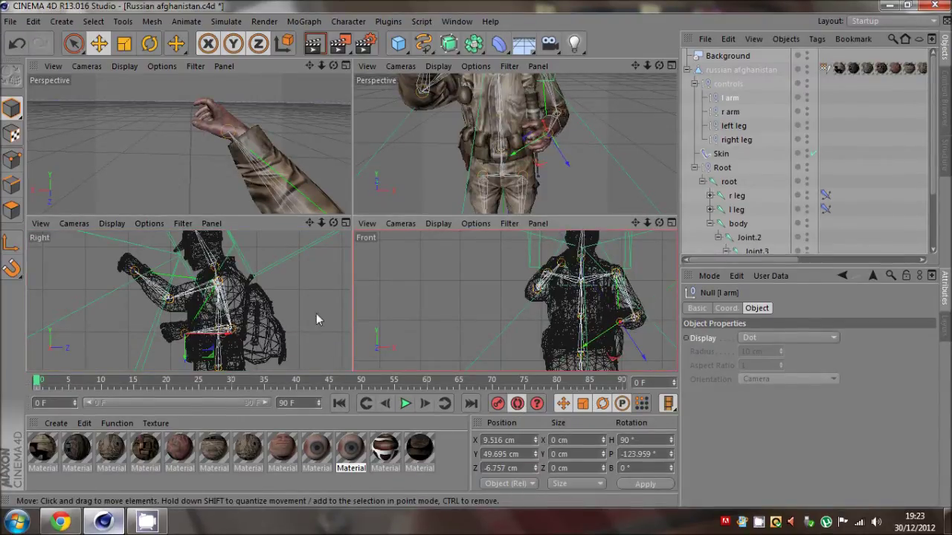
pyautogui.moveTo(36, 383); pyautogui.dragTo(148, 402)
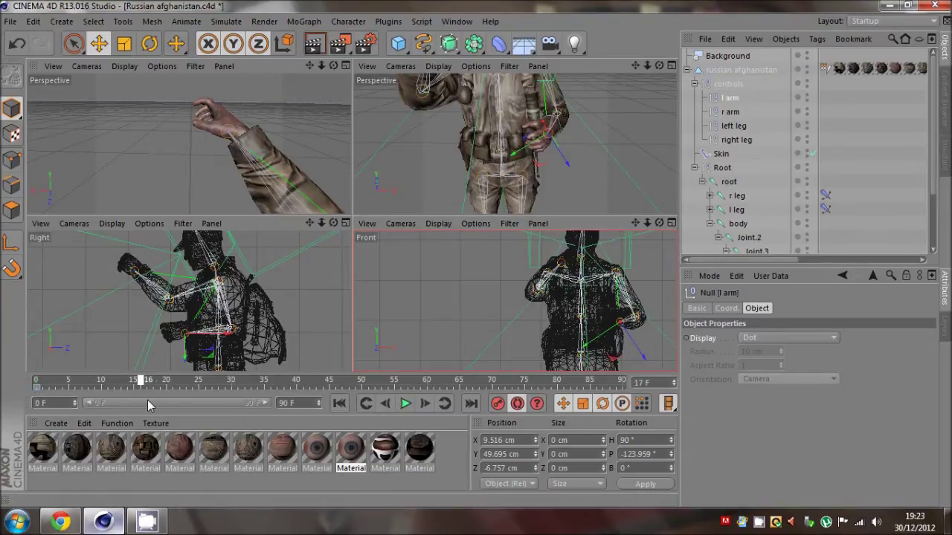
pyautogui.click(197, 381)
pyautogui.moveTo(214, 356); pyautogui.dragTo(234, 308)
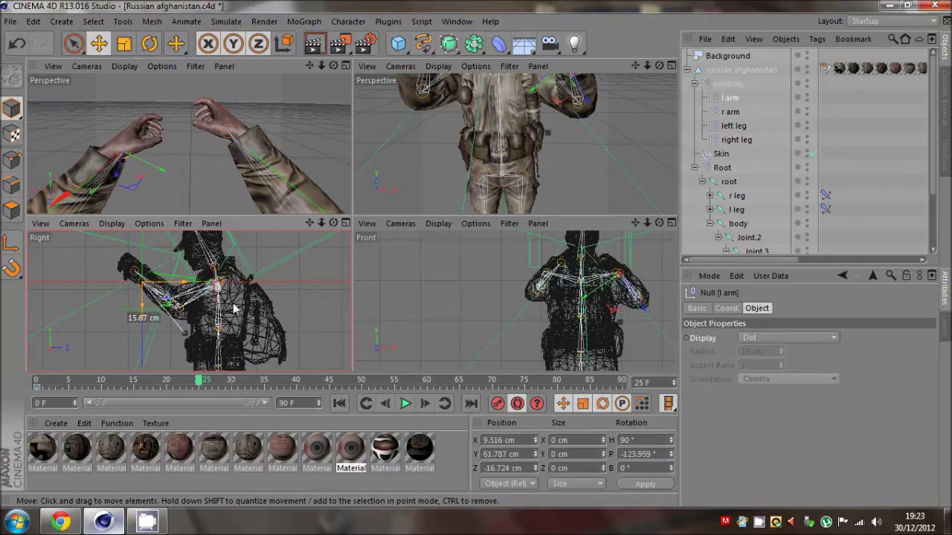
pyautogui.moveTo(621, 318); pyautogui.dragTo(615, 320)
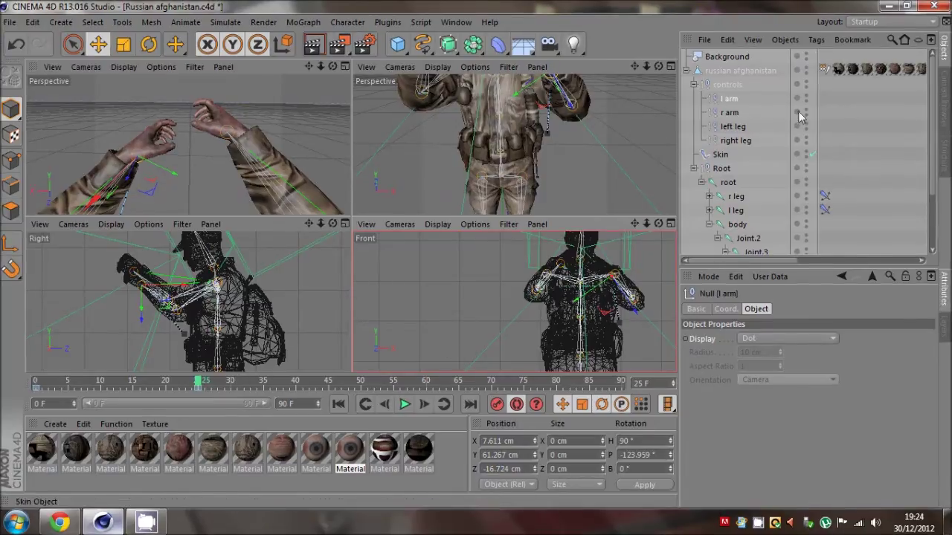
# Step: At frame 0, lower the r arm control to the waist, to about Y 49.7, Z -7.2 cm
pyautogui.click(730, 112)
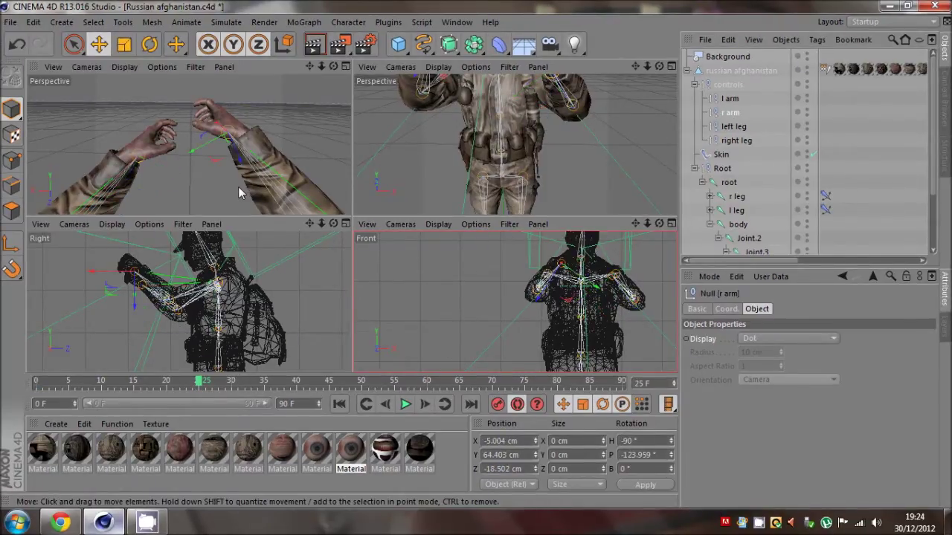
pyautogui.click(37, 382)
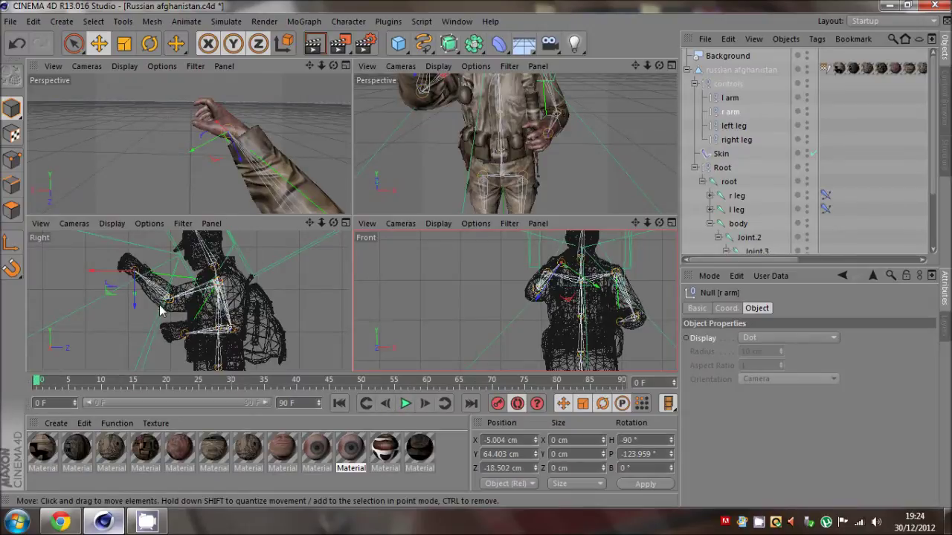
pyautogui.moveTo(160, 310); pyautogui.dragTo(208, 369)
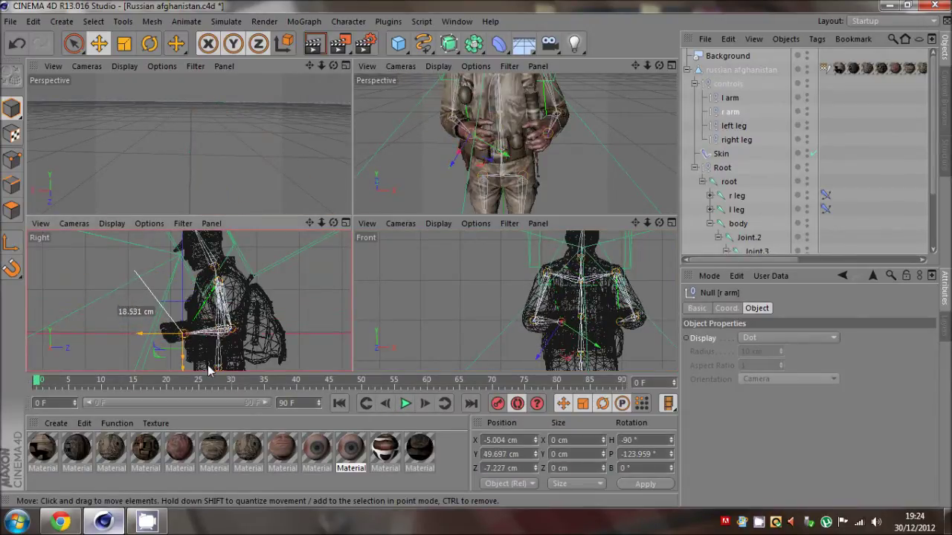
# Step: At frame 25, raise the r arm control in front of the head camera, to about X -7.3, Y 61.8, Z -17.0 cm, and scrub the movement
pyautogui.moveTo(41, 383); pyautogui.dragTo(199, 395)
pyautogui.moveTo(508, 360); pyautogui.dragTo(487, 322)
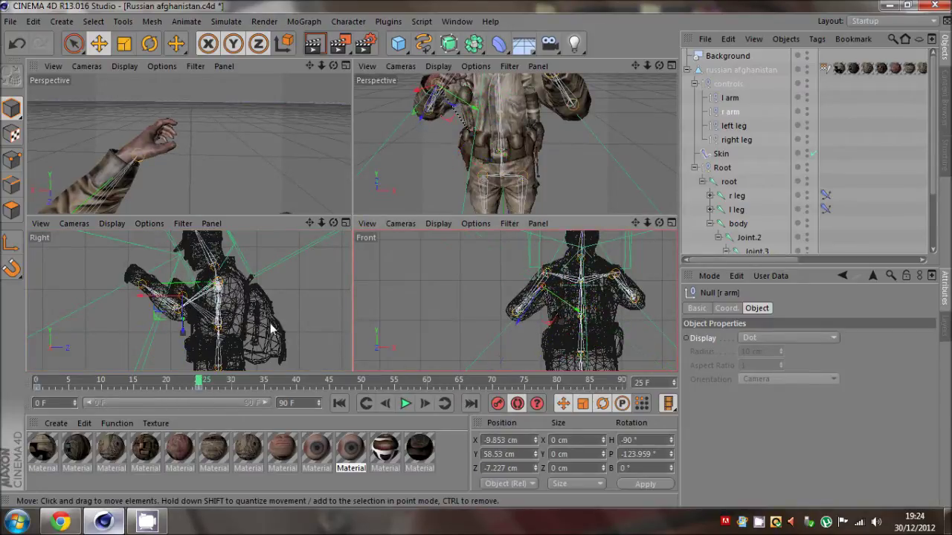
pyautogui.moveTo(268, 322); pyautogui.dragTo(230, 317)
pyautogui.moveTo(559, 360); pyautogui.dragTo(571, 360)
pyautogui.moveTo(321, 365); pyautogui.dragTo(322, 362)
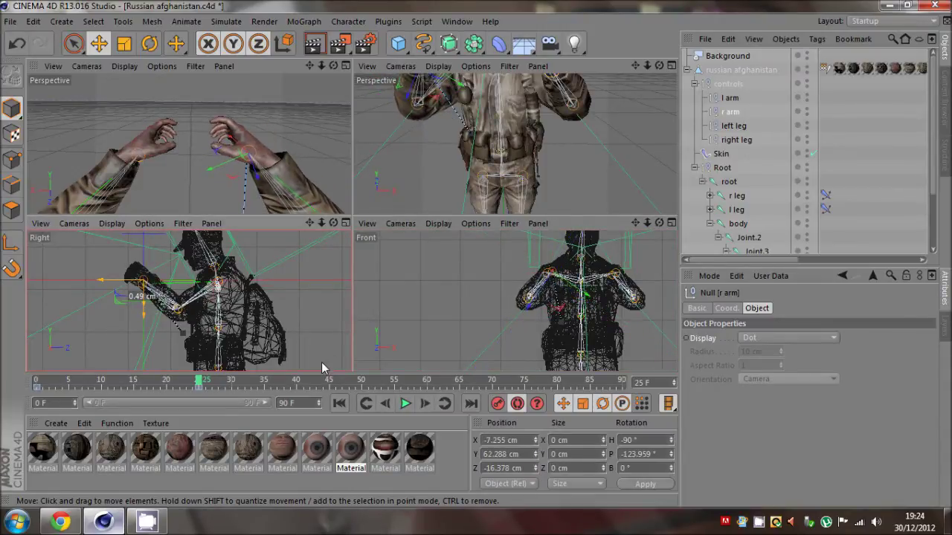
pyautogui.moveTo(251, 345); pyautogui.dragTo(249, 347)
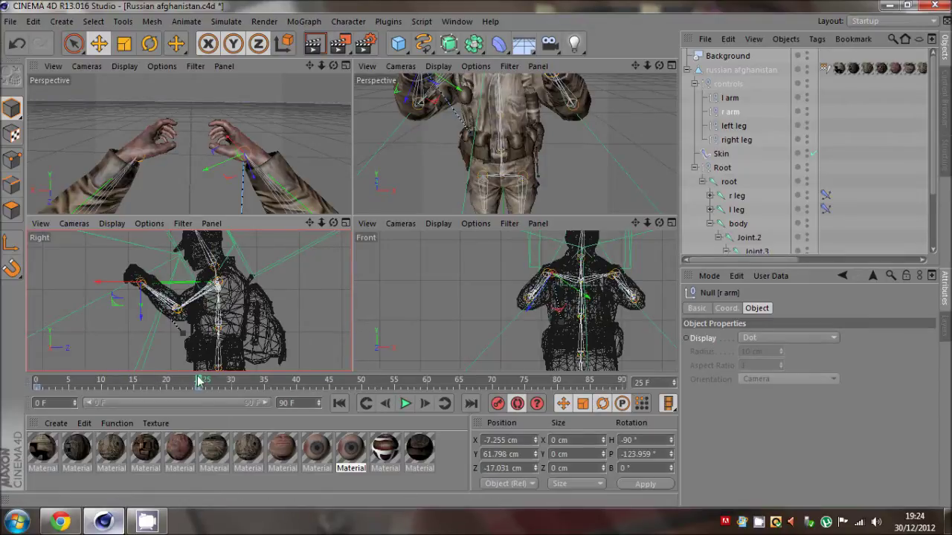
pyautogui.moveTo(199, 381)
pyautogui.mouseDown()
pyautogui.moveTo(93, 383)
pyautogui.moveTo(134, 394)
pyautogui.moveTo(200, 385)
pyautogui.mouseUp()
# Step: Try to turn the right hand by rotating the r arm control in the enlarged camera view
pyautogui.middleClick(221, 154)
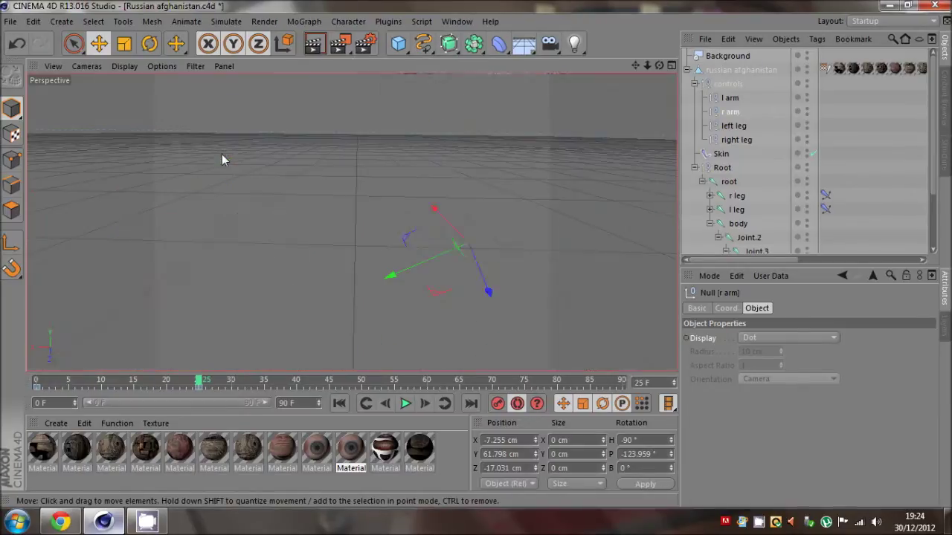
pyautogui.click(150, 44)
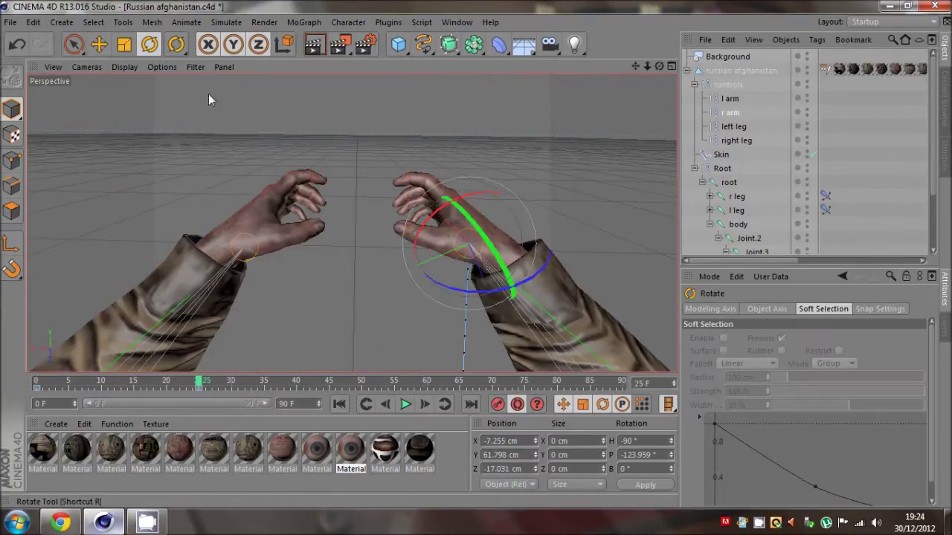
pyautogui.moveTo(468, 260); pyautogui.dragTo(416, 268)
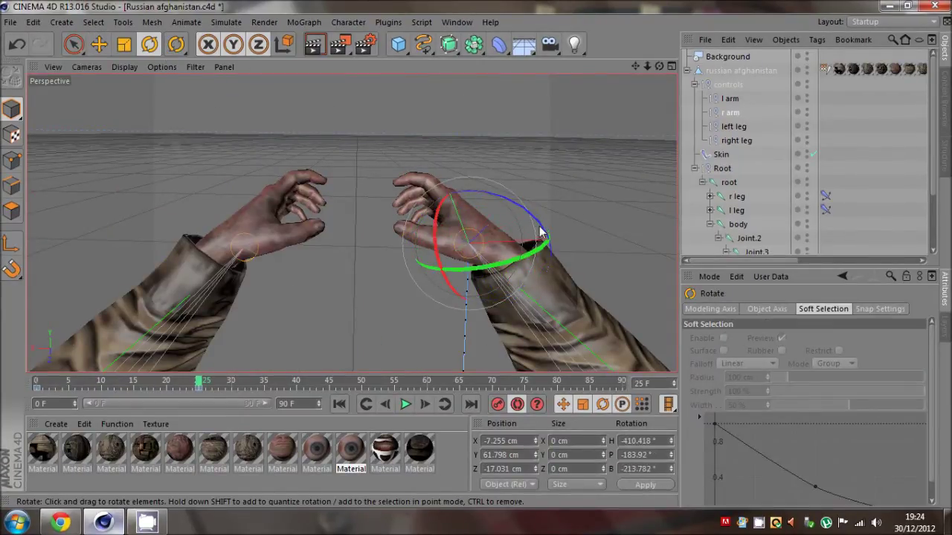
pyautogui.hotkey('ctrl', 'z')
# Step: Try to turn the right hand by rotating its wrist joint, Joint.2, under the right arm's joint chain
pyautogui.scroll(-3, 733, 204)
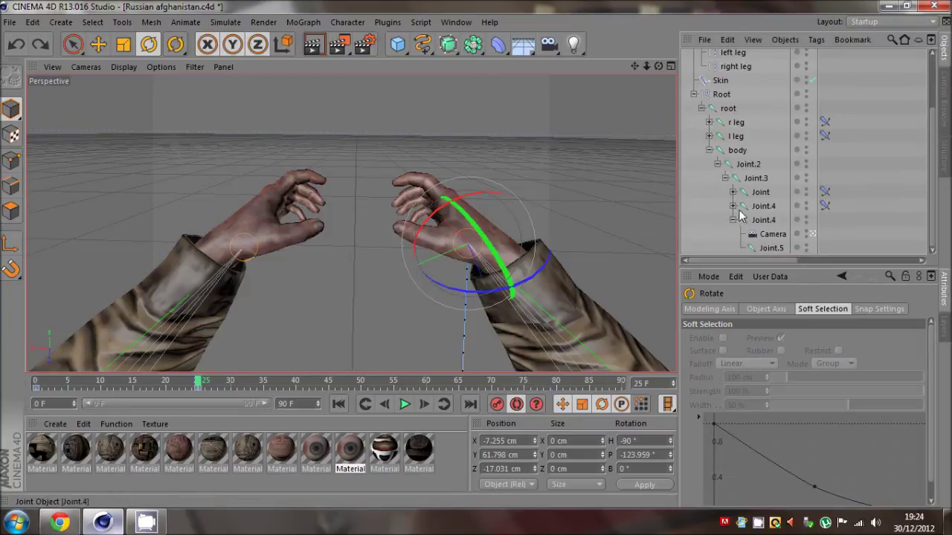
pyautogui.click(732, 191)
pyautogui.click(777, 220)
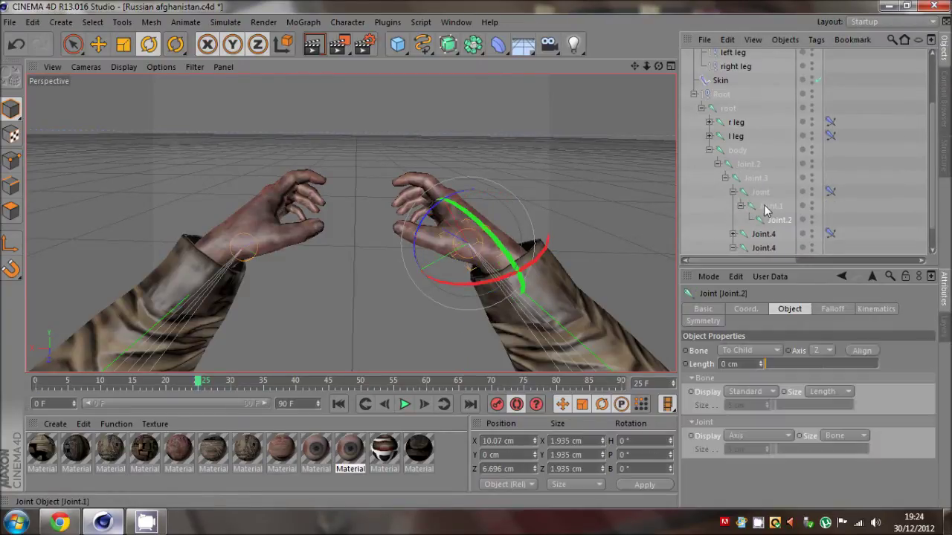
pyautogui.moveTo(464, 268); pyautogui.dragTo(428, 296)
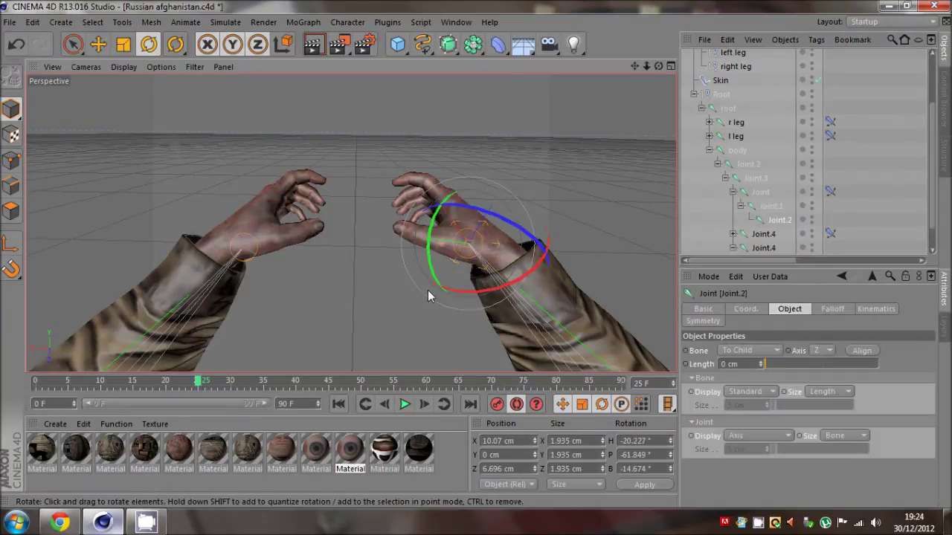
pyautogui.hotkey('ctrl', 'z')
# Step: Go through the right arm's joints, switch back to the Move tool, and clear the selection
pyautogui.click(760, 208)
pyautogui.click(762, 195)
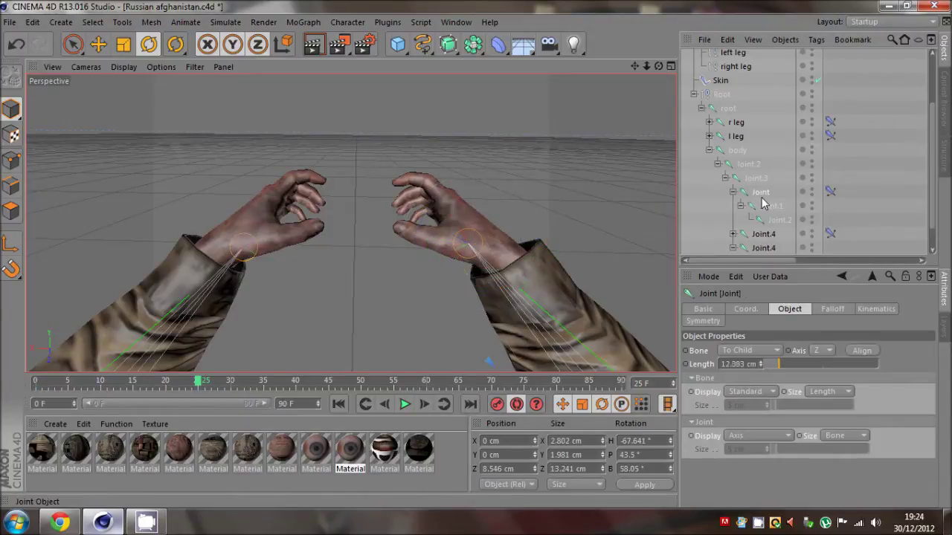
pyautogui.click(768, 221)
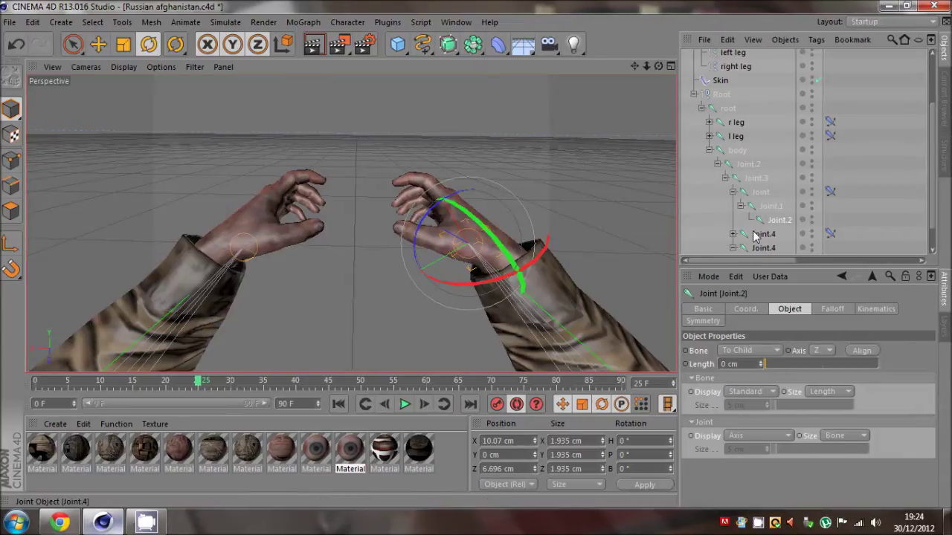
pyautogui.click(122, 46)
pyautogui.click(902, 183)
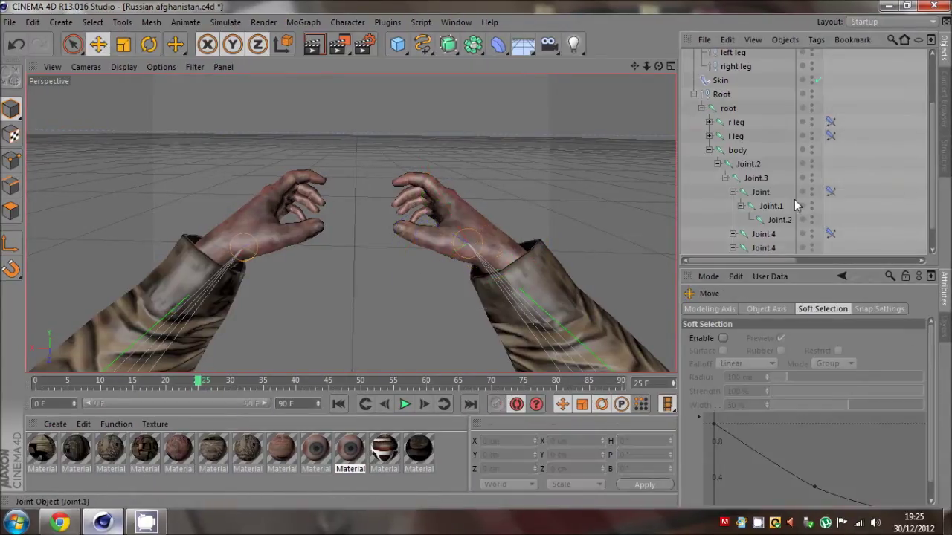
# Step: Collapse the right arm's Joint branch and the head's Joint.4 branch in the object hierarchy
pyautogui.click(735, 192)
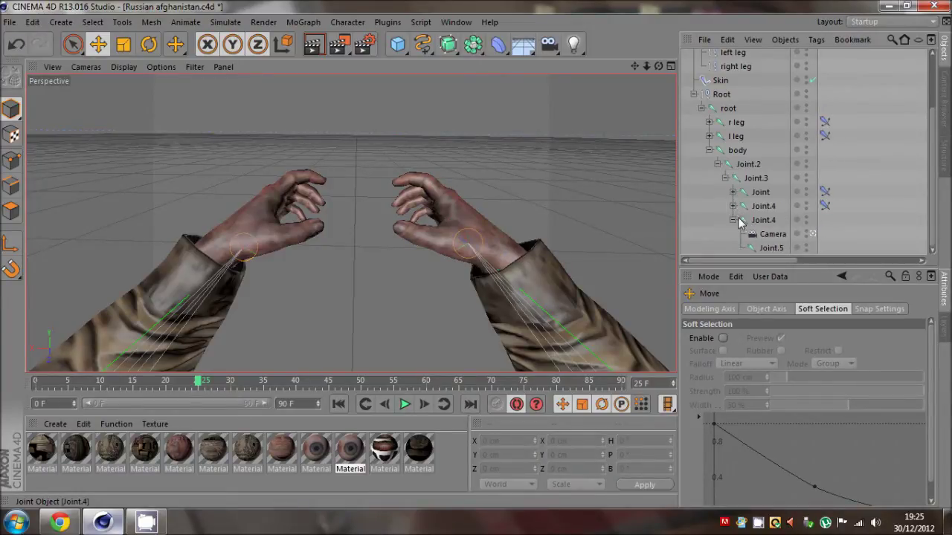
pyautogui.click(734, 220)
pyautogui.click(748, 220)
pyautogui.click(748, 206)
pyautogui.click(747, 193)
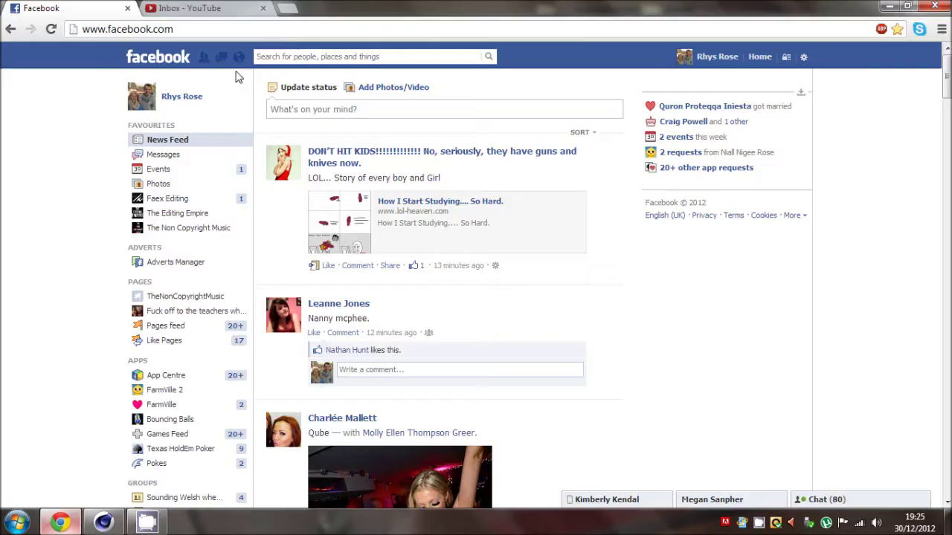
pyautogui.click(189, 8)
pyautogui.click(112, 8)
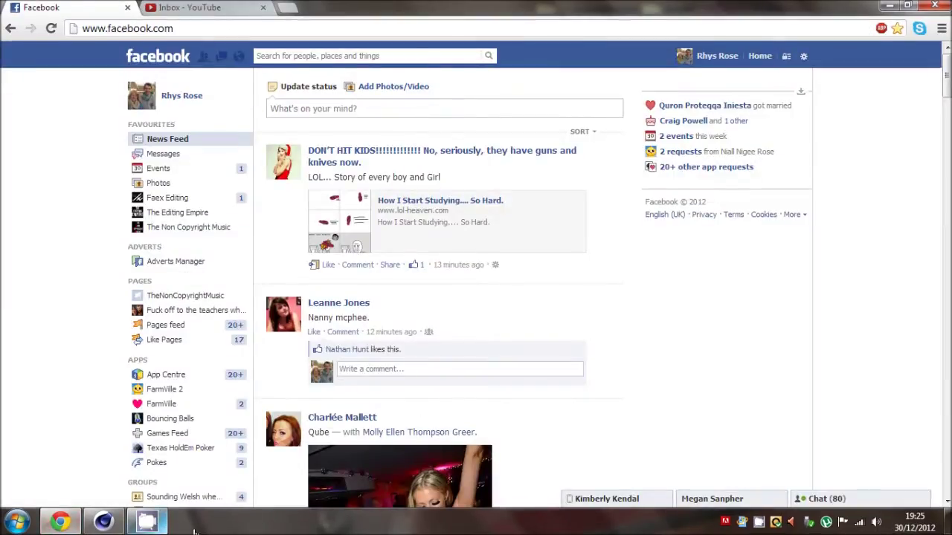
pyautogui.scroll(-2, 170, 449)
pyautogui.scroll(2, 137, 411)
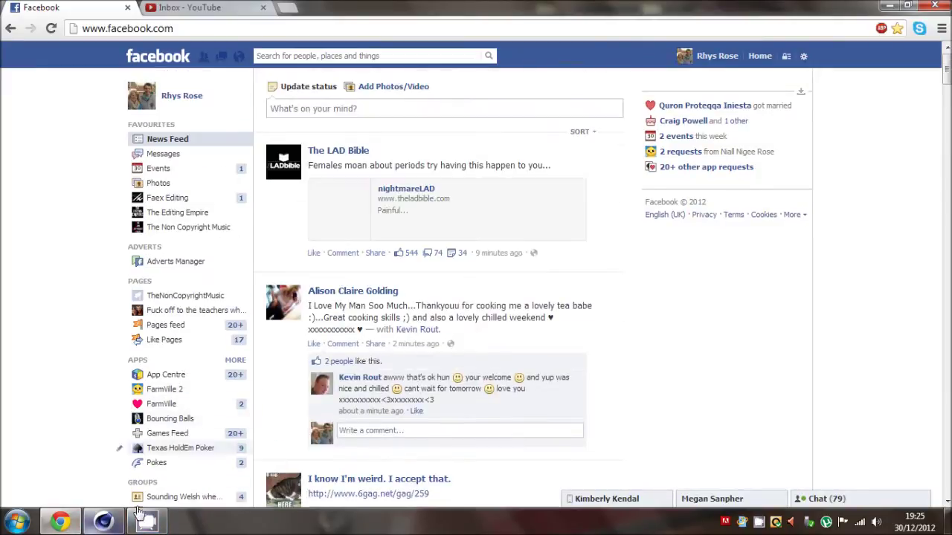
# Step: Switch to Cinema 4D and look through the soldier's controls and joints in the object hierarchy
pyautogui.click(104, 522)
pyautogui.scroll(2, 855, 156)
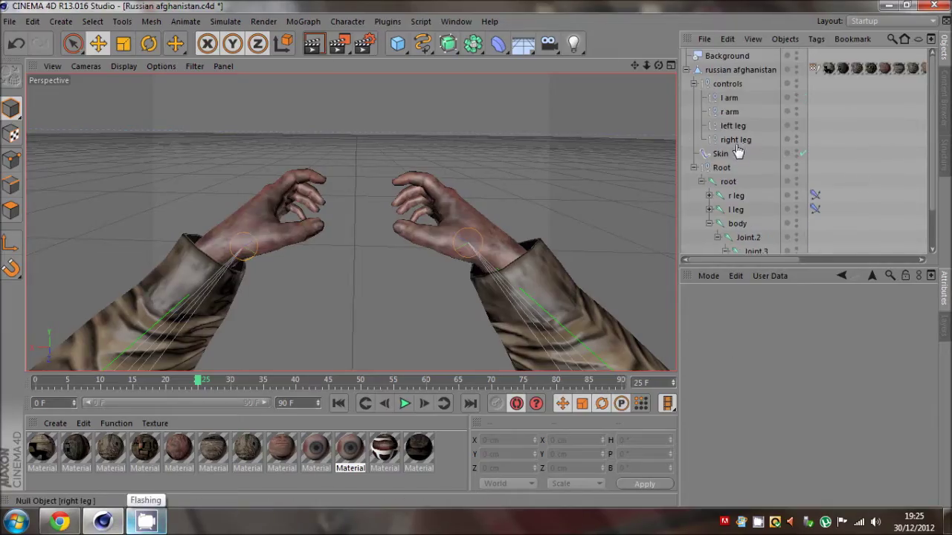
pyautogui.click(686, 70)
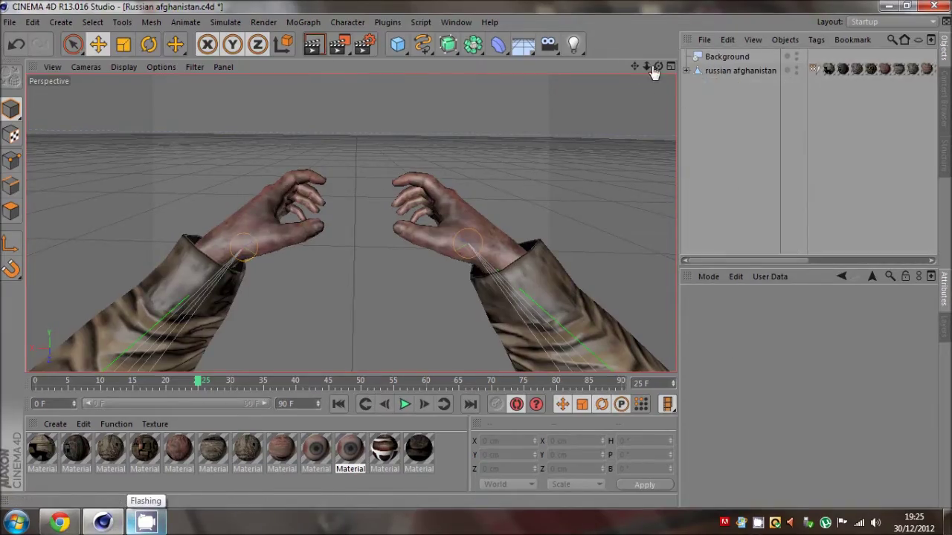
pyautogui.click(688, 70)
pyautogui.scroll(-2, 804, 216)
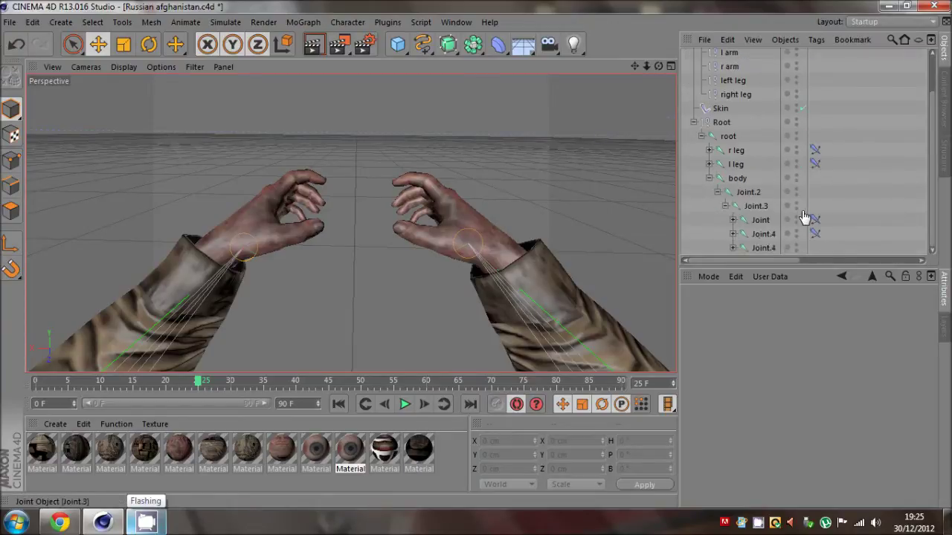
pyautogui.scroll(2, 793, 223)
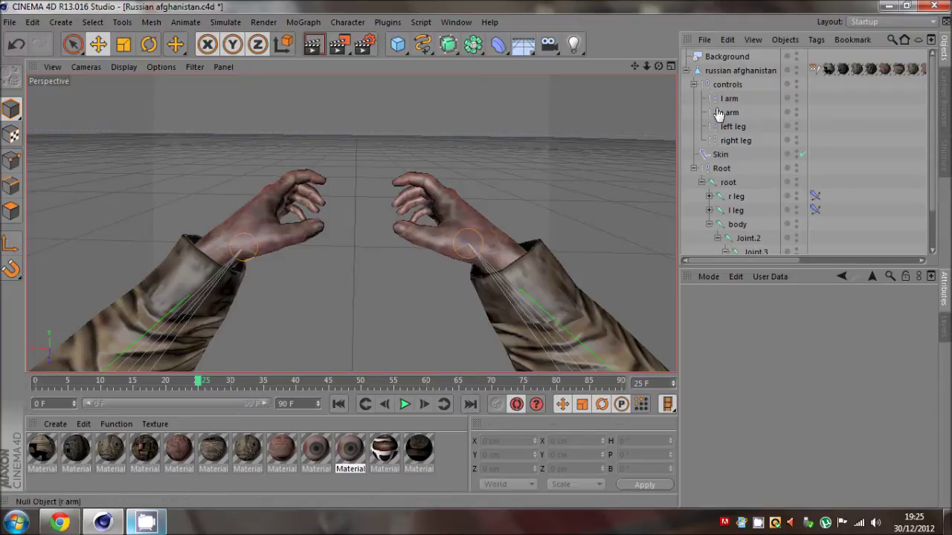
pyautogui.scroll(-2, 736, 163)
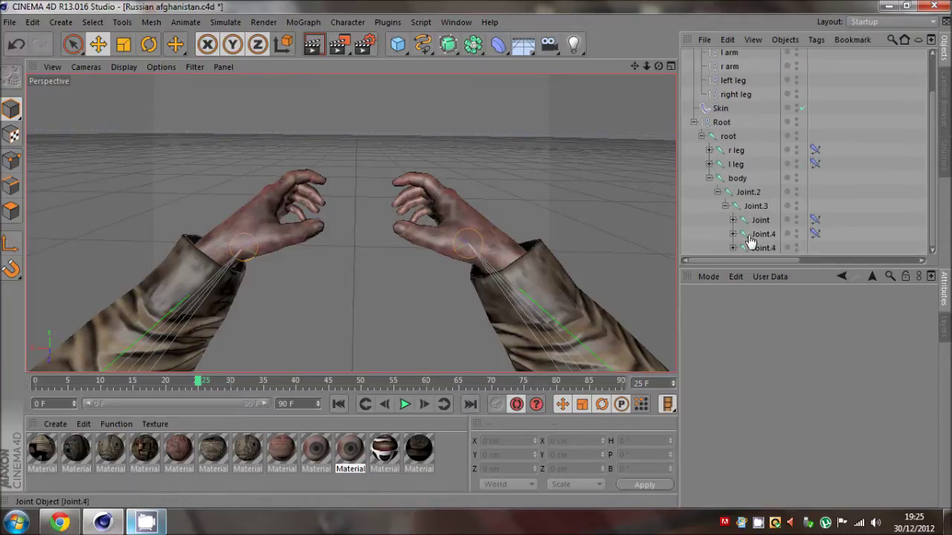
# Step: Delete the first-person camera nested in the head's Joint.4 branch
pyautogui.click(733, 249)
pyautogui.scroll(-1, 754, 253)
pyautogui.click(773, 234)
pyautogui.press('Delete')
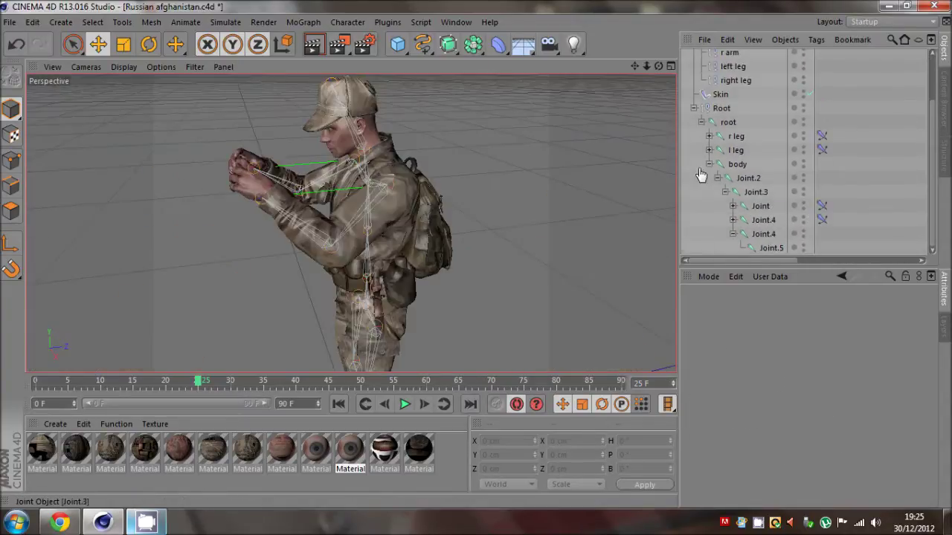
# Step: Add a new camera framing the whole soldier, look through it, and keyframe it at frame 0
pyautogui.moveTo(646, 67); pyautogui.dragTo(476, 256)
pyautogui.click(553, 55)
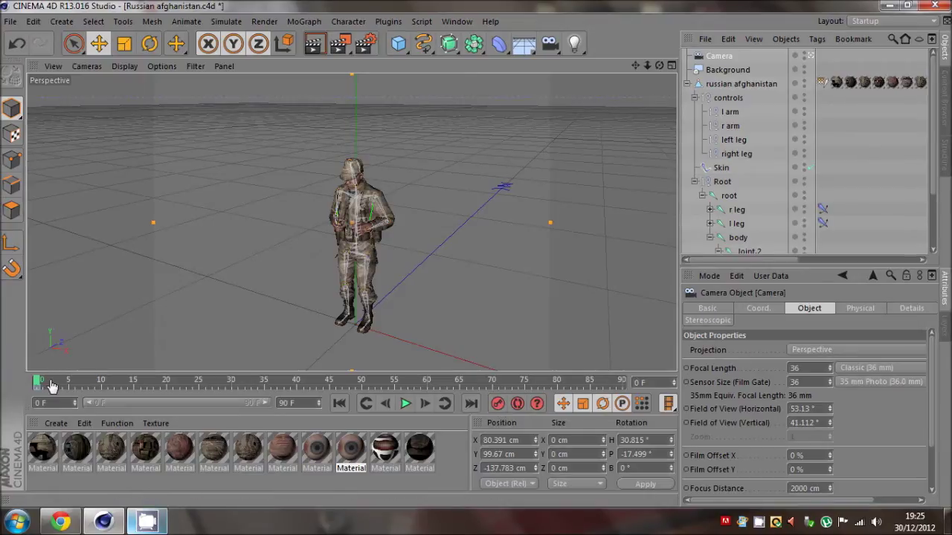
# Step: Keyframe the camera at frame 38 from the soldier's side and at frame 69 close in front, and play the move back
pyautogui.moveTo(67, 383); pyautogui.dragTo(240, 386)
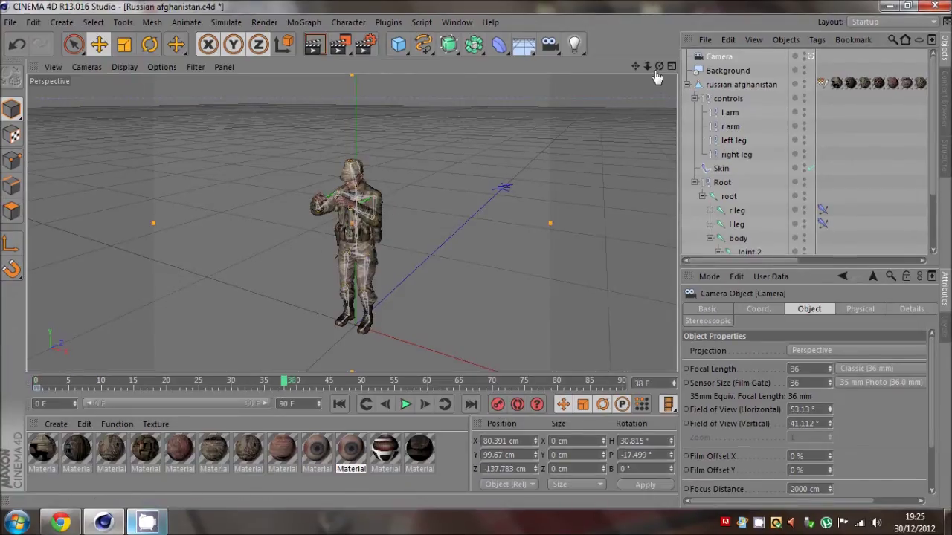
pyautogui.keyDown('alt'); pyautogui.moveTo(446, 260); pyautogui.dragTo(480, 262); pyautogui.keyUp('alt')
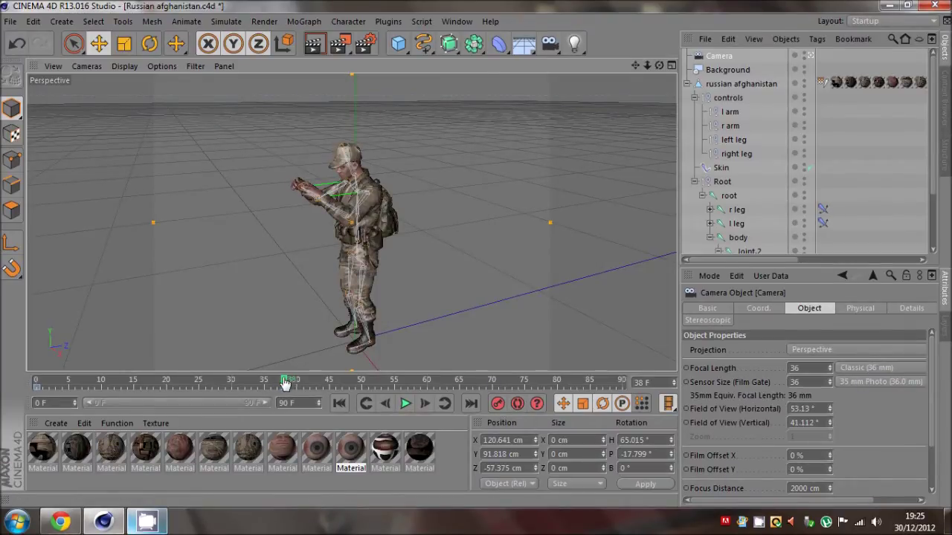
pyautogui.moveTo(286, 382); pyautogui.dragTo(393, 378)
pyautogui.moveTo(392, 378); pyautogui.dragTo(485, 380)
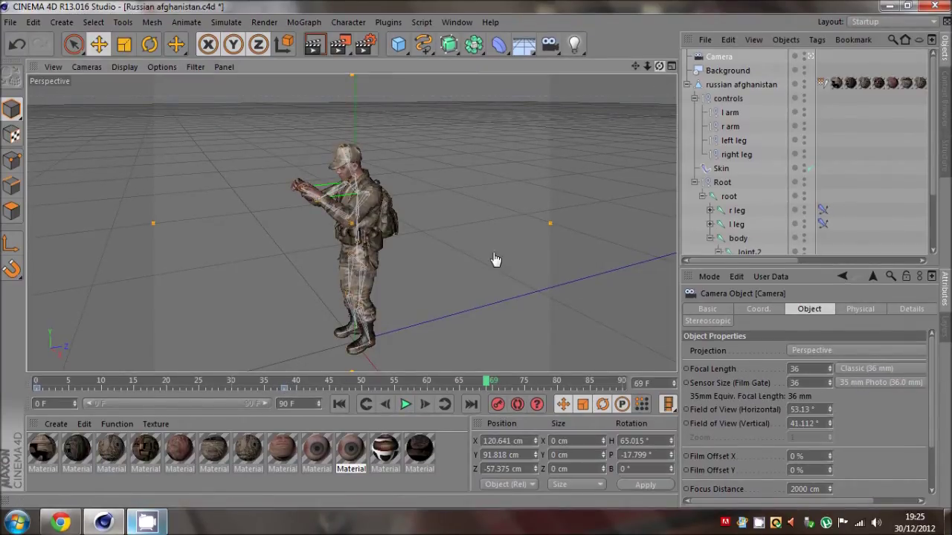
pyautogui.keyDown('alt'); pyautogui.moveTo(495, 259); pyautogui.dragTo(639, 64); pyautogui.keyUp('alt')
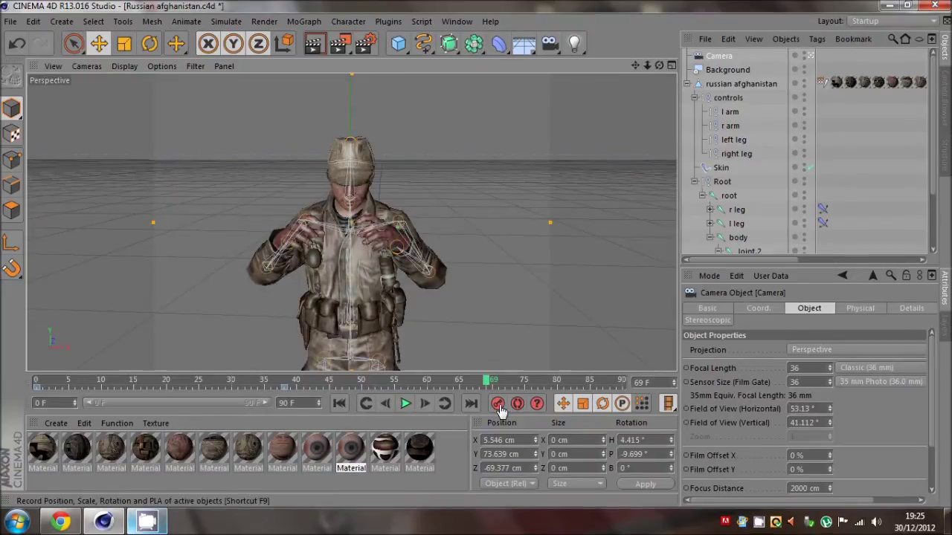
pyautogui.moveTo(481, 382); pyautogui.dragTo(134, 380)
pyautogui.moveTo(145, 431); pyautogui.dragTo(401, 411)
pyautogui.click(404, 404)
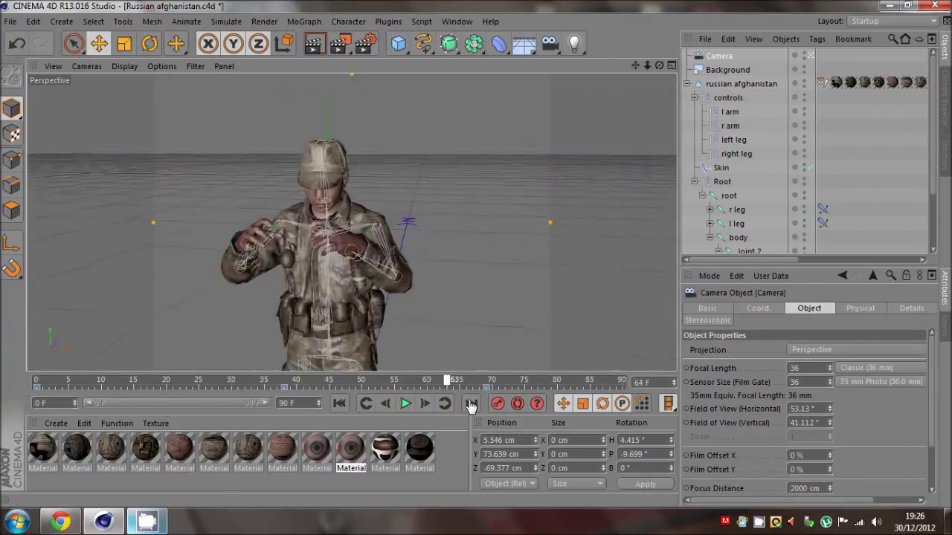
# Step: Delete the camera's keyframes at frames 0, 38 and 69 and clear the selection
pyautogui.moveTo(476, 395); pyautogui.dragTo(35, 403)
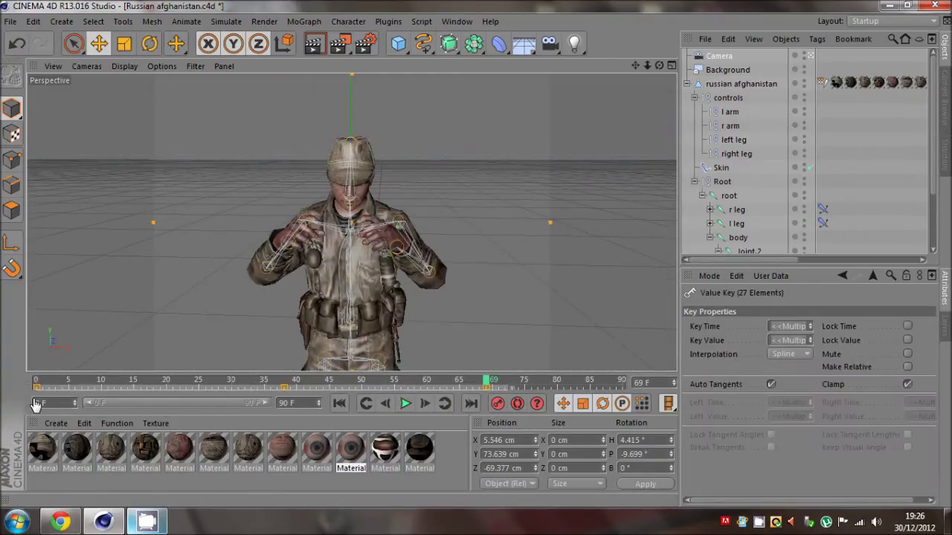
pyautogui.click(511, 389)
pyautogui.moveTo(245, 410)
pyautogui.mouseDown()
pyautogui.moveTo(31, 411)
pyautogui.moveTo(228, 405)
pyautogui.mouseUp()
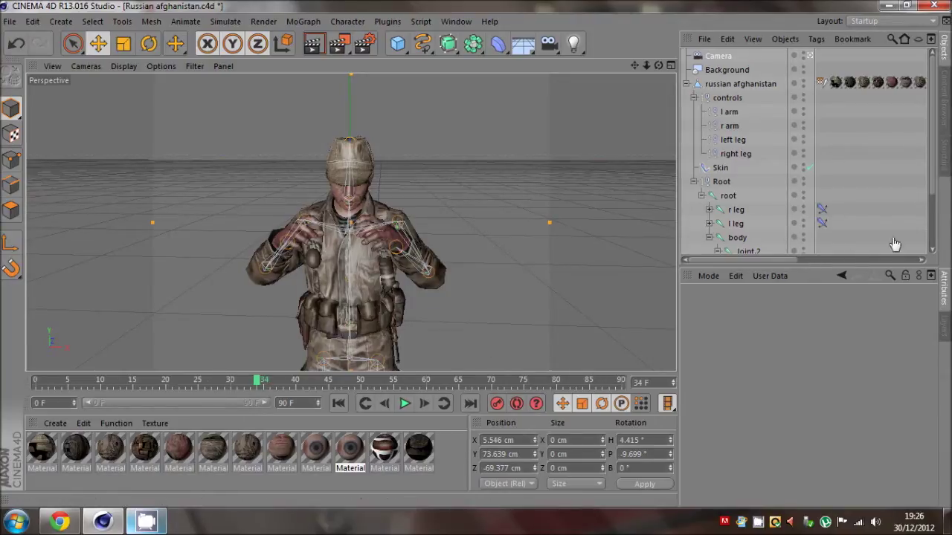
pyautogui.click(818, 195)
pyautogui.moveTo(255, 388); pyautogui.dragTo(244, 368)
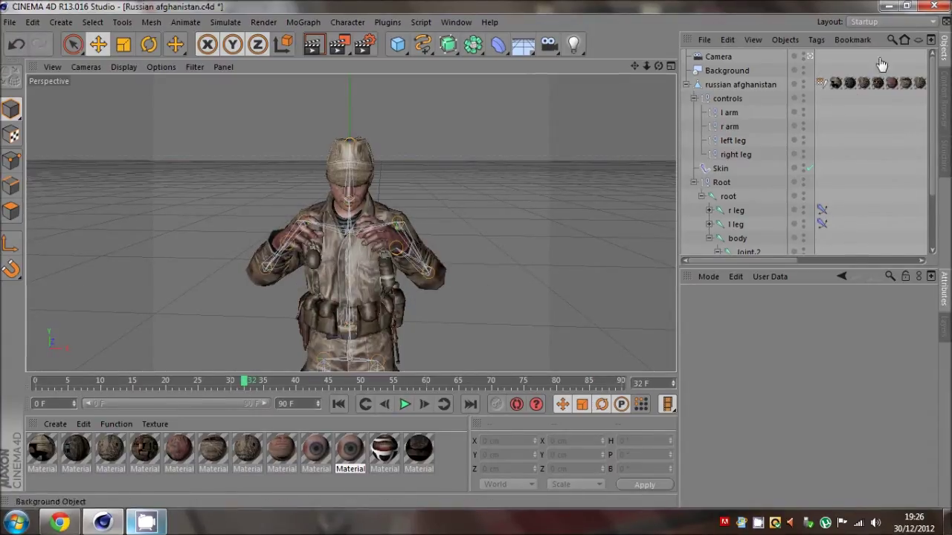
# Step: In a side view, keyframe the soldier's root joint at frame 0 and again at frame 15, moved forward to Z about -19.4 cm
pyautogui.moveTo(658, 65); pyautogui.dragTo(477, 260)
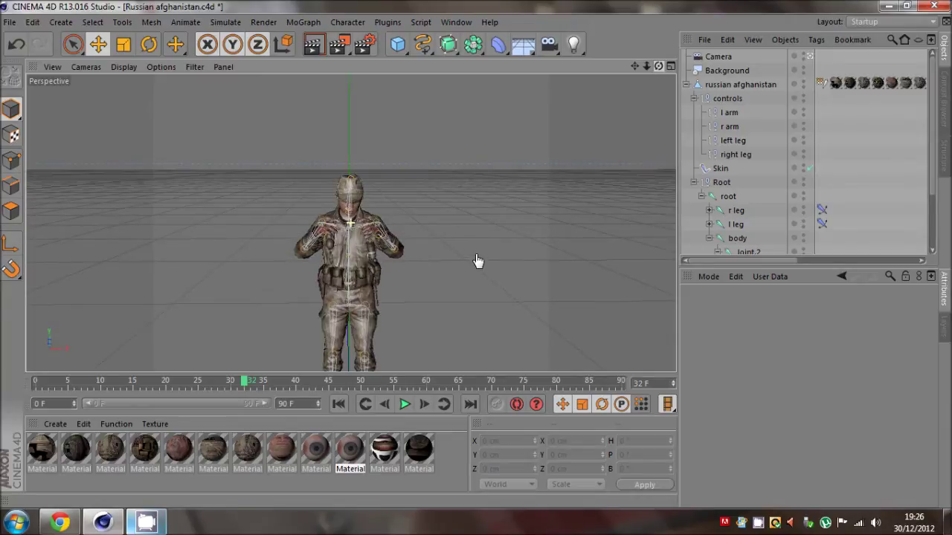
pyautogui.scroll(5, 378, 291)
pyautogui.scroll(-3, 379, 289)
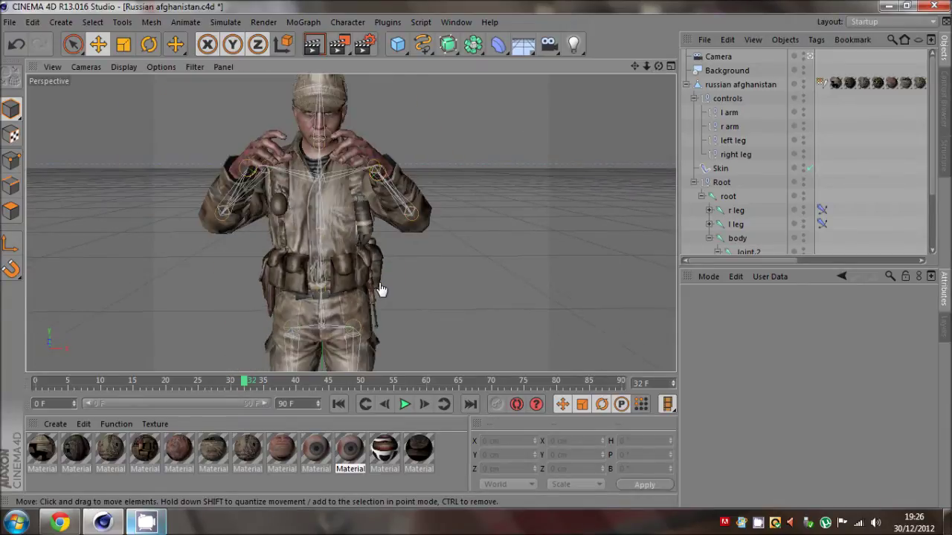
pyautogui.moveTo(658, 66); pyautogui.dragTo(476, 261)
pyautogui.click(728, 196)
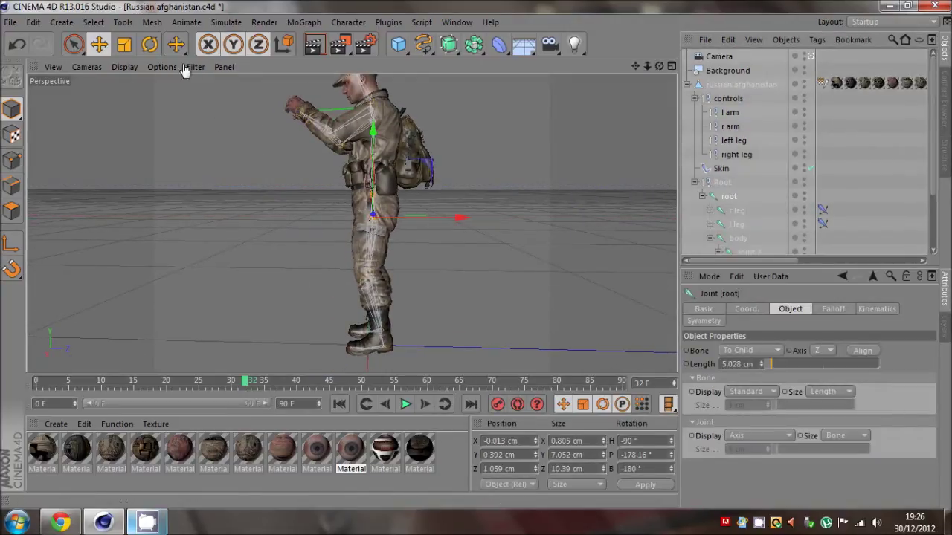
pyautogui.moveTo(460, 221); pyautogui.dragTo(461, 285)
pyautogui.hotkey('ctrl', 'z')
pyautogui.moveTo(67, 383); pyautogui.dragTo(137, 405)
pyautogui.moveTo(438, 225); pyautogui.dragTo(349, 235)
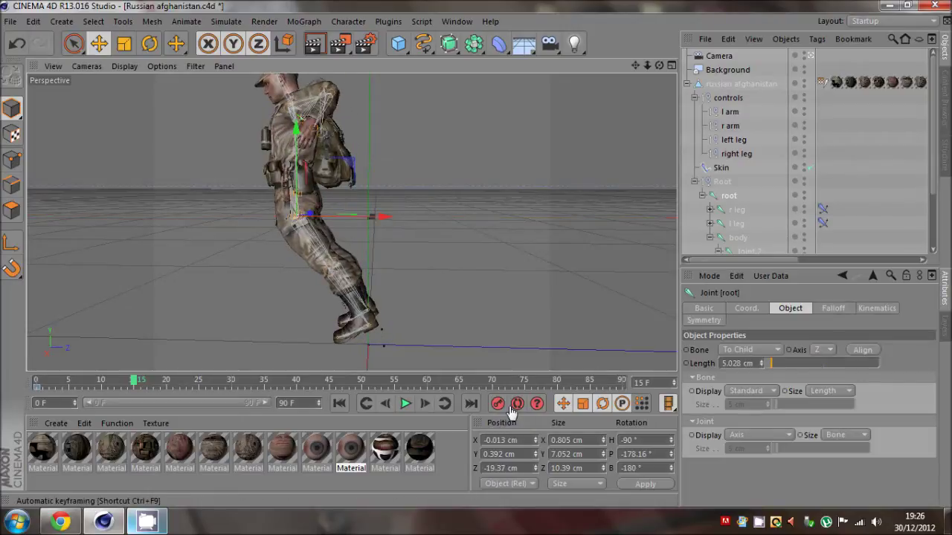
# Step: Keyframe the left leg and right leg controls in their standing position at frame 0
pyautogui.click(732, 141)
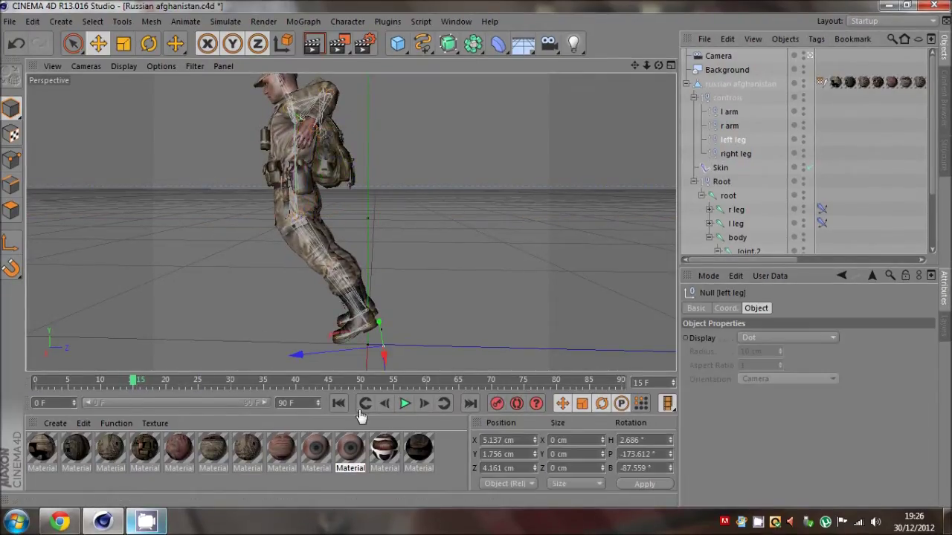
pyautogui.click(338, 403)
pyautogui.click(736, 153)
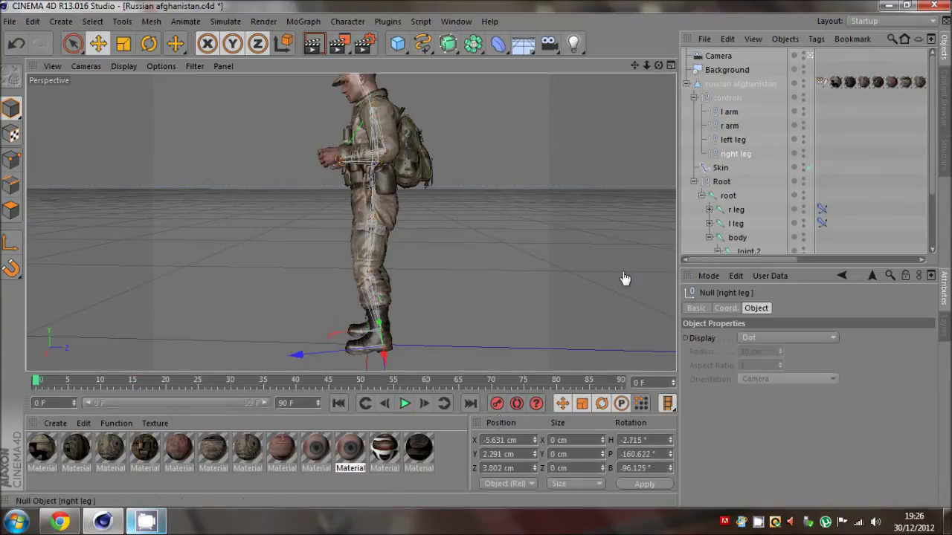
pyautogui.moveTo(45, 387); pyautogui.dragTo(134, 401)
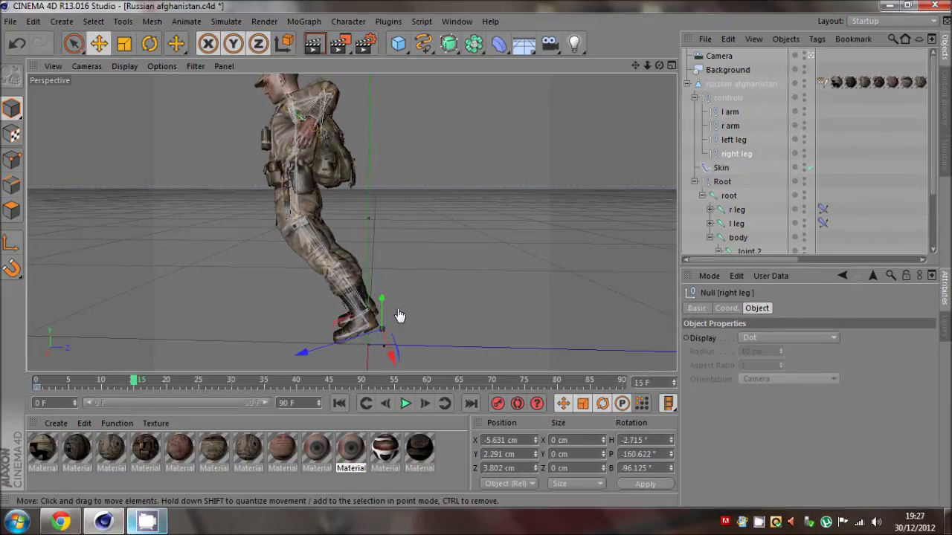
# Step: At frame 15, move both leg controls forward under the body to Z about -17.8 cm and keyframe them
pyautogui.click(732, 140)
pyautogui.keyDown('ctrl'); pyautogui.click(734, 154); pyautogui.keyUp('ctrl')
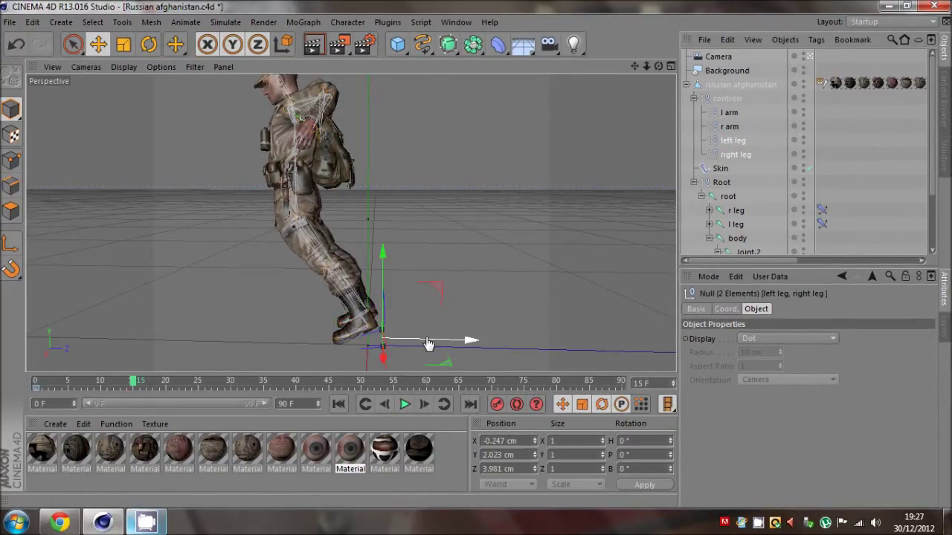
pyautogui.moveTo(431, 344); pyautogui.dragTo(347, 347)
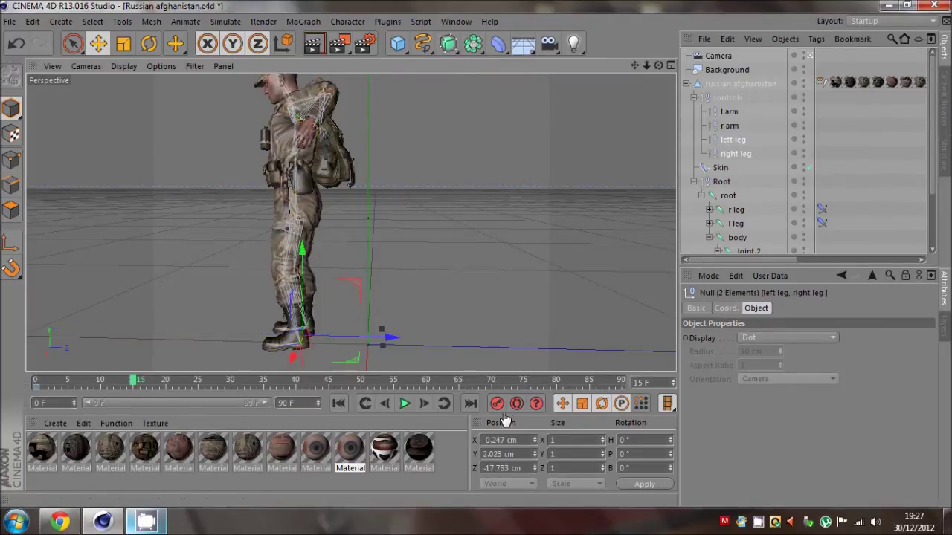
pyautogui.click(866, 168)
# Step: At frame 8, raise the left leg control forward in the Right view to Y about 7.1 and Z about -20.3 cm, and keyframe it
pyautogui.click(730, 141)
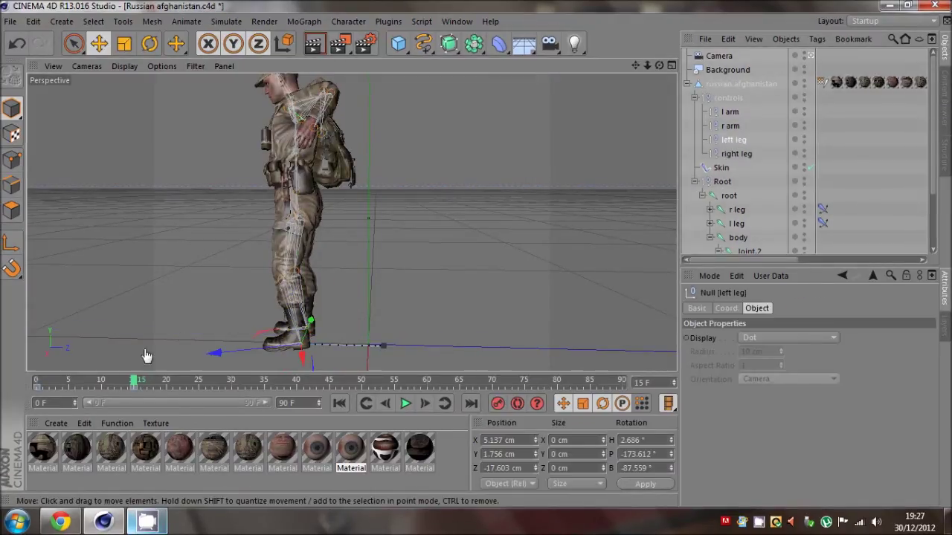
pyautogui.moveTo(134, 402); pyautogui.dragTo(90, 406)
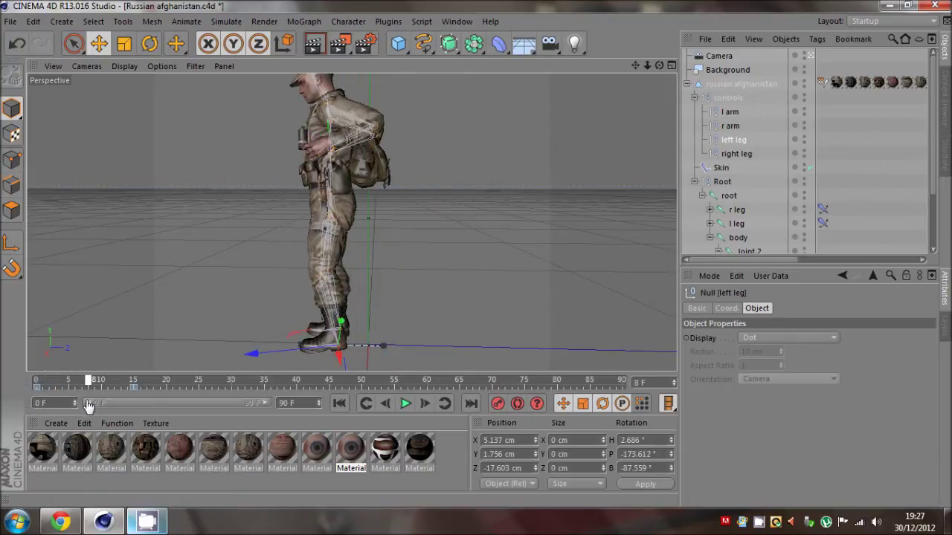
pyautogui.middleClick(270, 225)
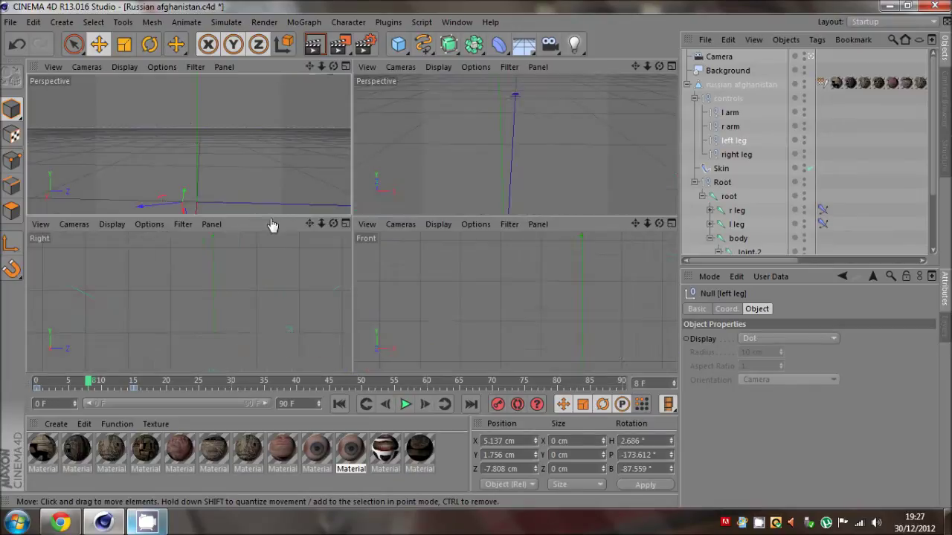
pyautogui.press('F3')
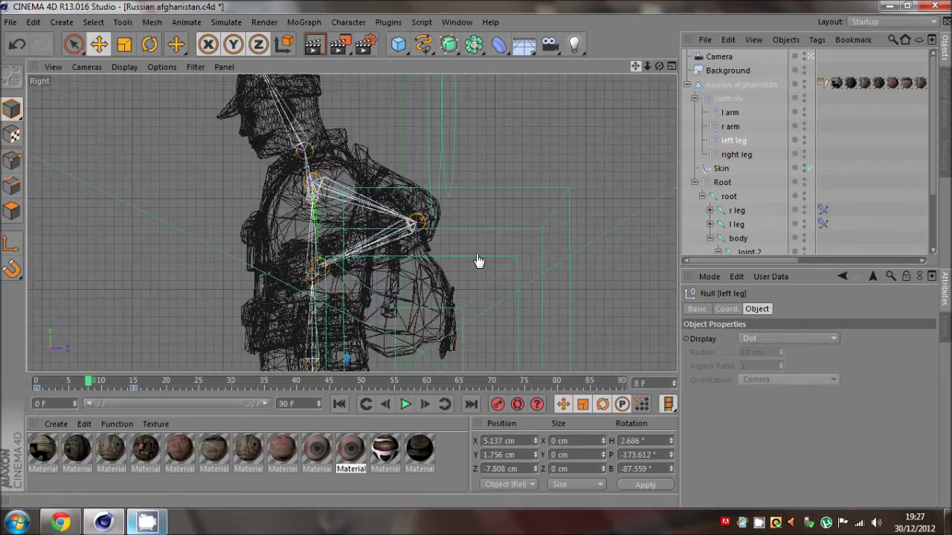
pyautogui.keyDown('alt'); pyautogui.moveTo(478, 261); pyautogui.dragTo(467, 310, button='middle'); pyautogui.keyUp('alt')
pyautogui.scroll(-5, 440, 300)
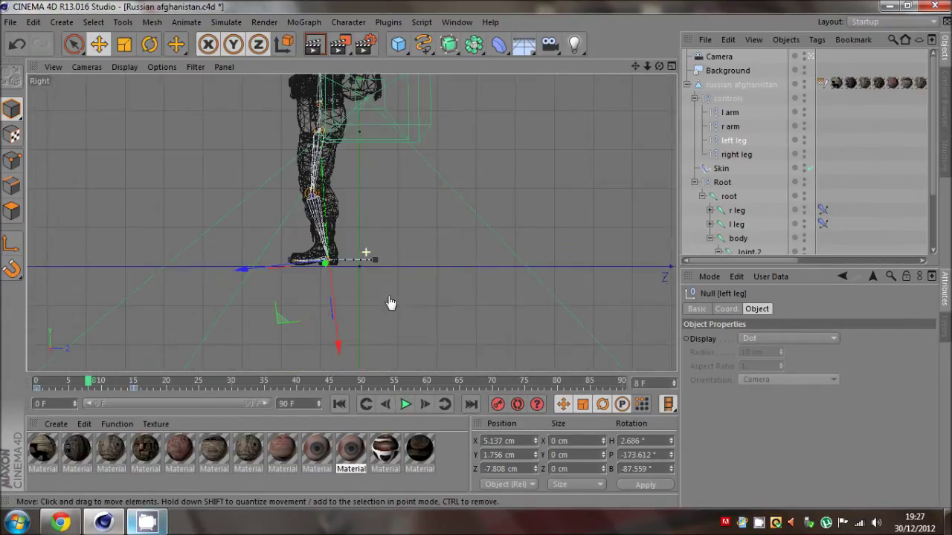
pyautogui.moveTo(391, 303); pyautogui.dragTo(369, 290)
pyautogui.moveTo(89, 382); pyautogui.dragTo(92, 408)
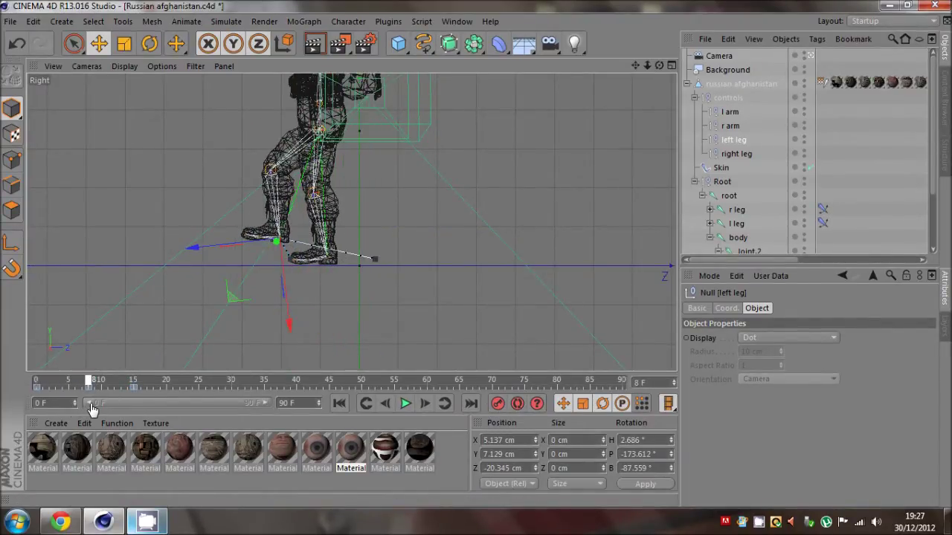
# Step: At frame 8, move the right leg control back and up to Y about 6.8 and Z about 5.4 cm, and keyframe it
pyautogui.click(735, 153)
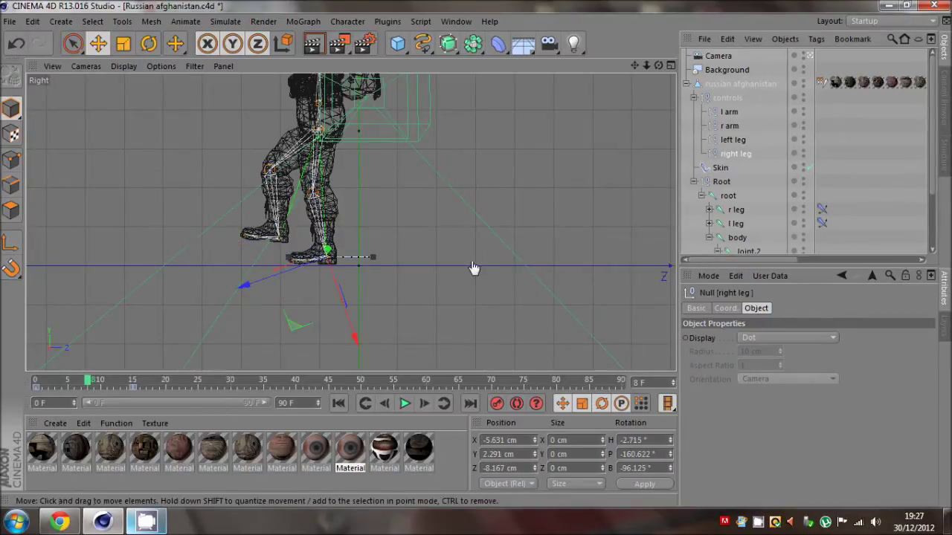
pyautogui.moveTo(399, 299); pyautogui.dragTo(438, 282)
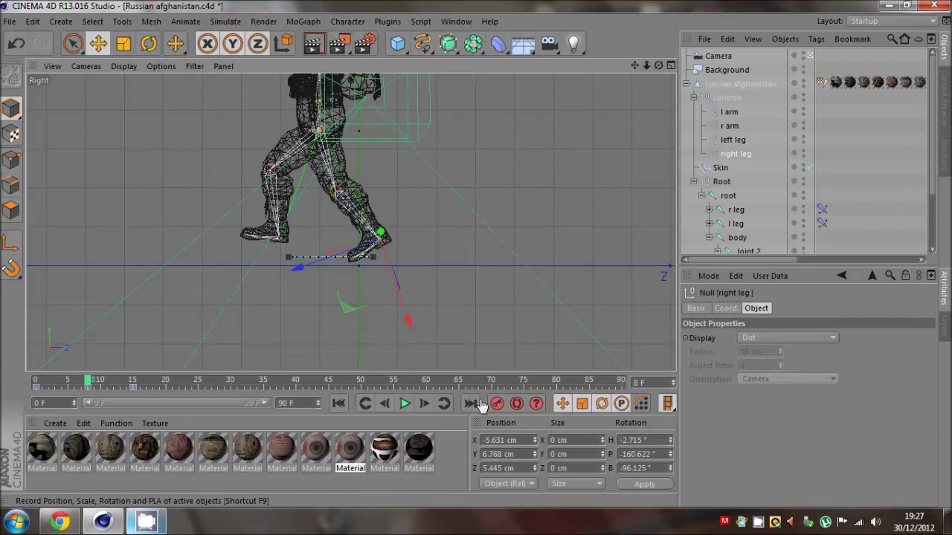
# Step: At frame 15, move the left leg control farther forward to Z about -23 cm and keyframe it
pyautogui.moveTo(90, 383); pyautogui.dragTo(135, 403)
pyautogui.click(733, 141)
pyautogui.moveTo(371, 316); pyautogui.dragTo(350, 313)
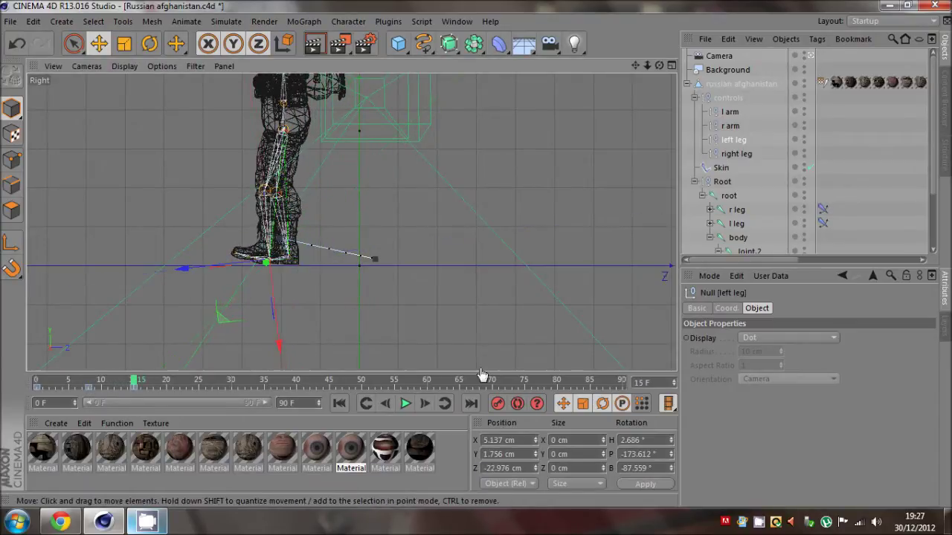
# Step: At frame 9, lower the root joint and shift it forward to Y about -1.1 and Z about -13.6 cm, and keyframe it
pyautogui.moveTo(134, 385); pyautogui.dragTo(95, 400)
pyautogui.click(729, 197)
pyautogui.moveTo(318, 111)
pyautogui.mouseDown()
pyautogui.moveTo(314, 123)
pyautogui.moveTo(312, 113)
pyautogui.mouseUp()
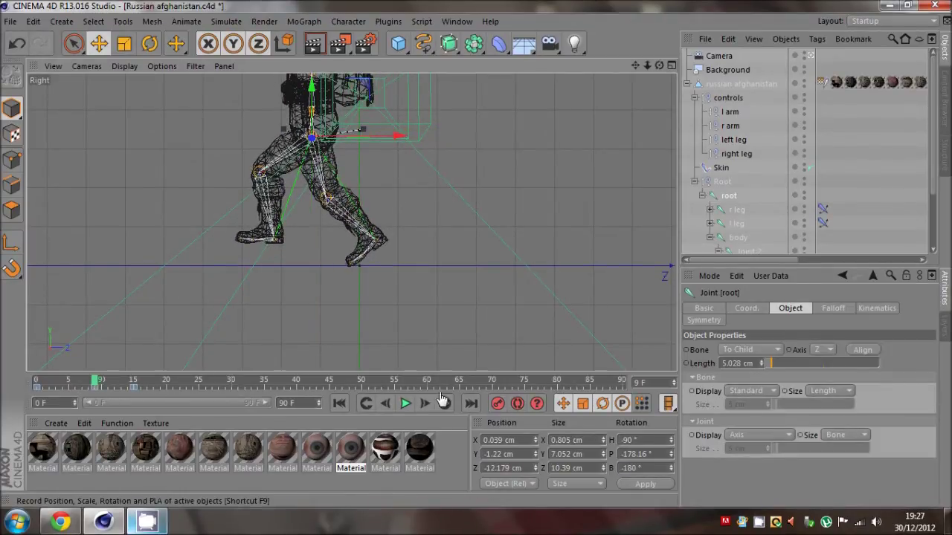
pyautogui.click(90, 395)
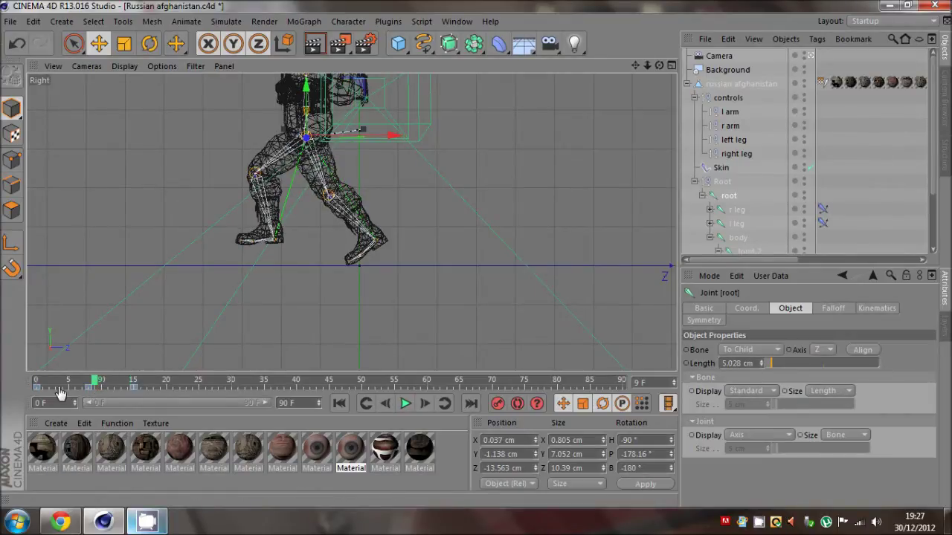
# Step: Return to the Perspective view, clear the selection and scrub the timeline to review the soldier's walking step
pyautogui.moveTo(60, 394); pyautogui.dragTo(199, 392)
pyautogui.middleClick(325, 202)
pyautogui.middleClick(202, 154)
pyautogui.keyDown('alt'); pyautogui.moveTo(416, 195); pyautogui.dragTo(338, 265, button='right'); pyautogui.keyUp('alt')
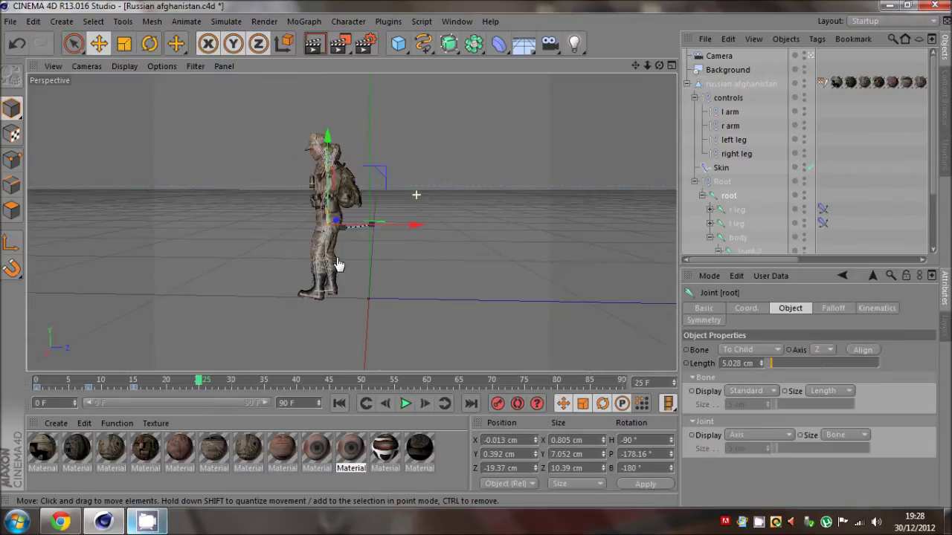
pyautogui.click(873, 157)
pyautogui.moveTo(74, 399); pyautogui.dragTo(139, 421)
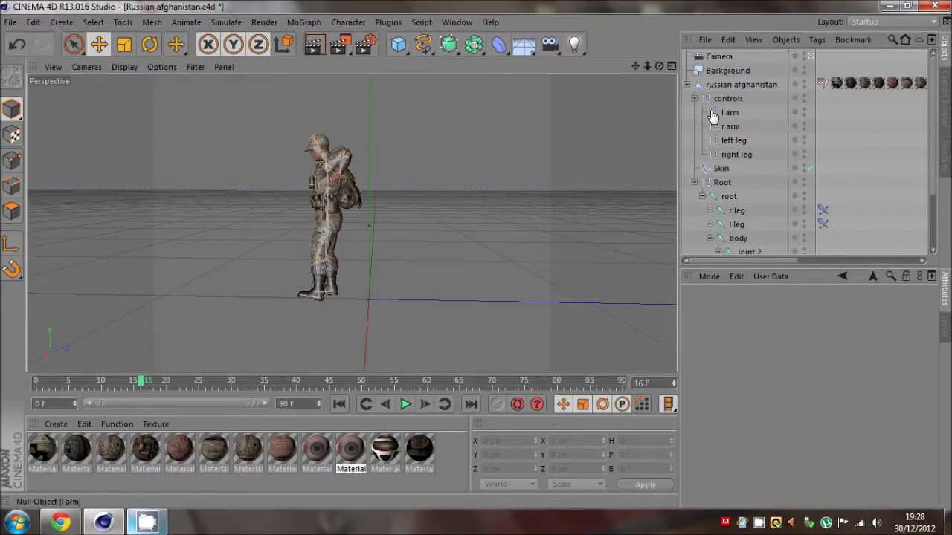
# Step: View the whole soldier from the side and scrub the timeline to frame 24 to check its pose
pyautogui.click(890, 6)
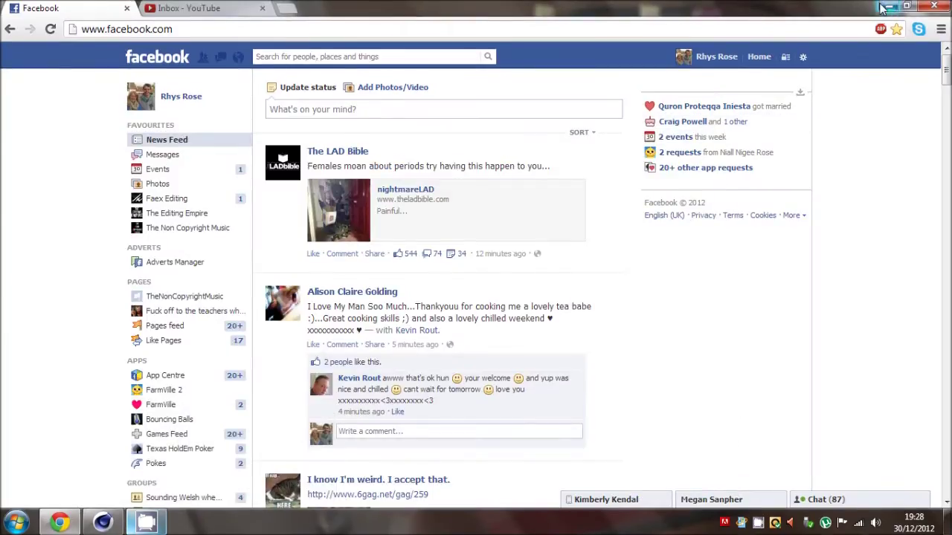
pyautogui.click(103, 521)
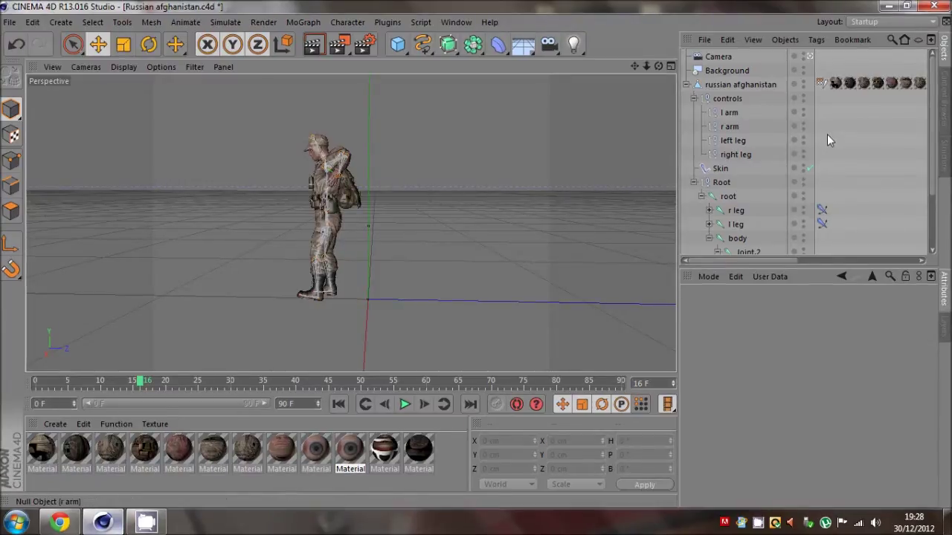
pyautogui.scroll(5, 242, 234)
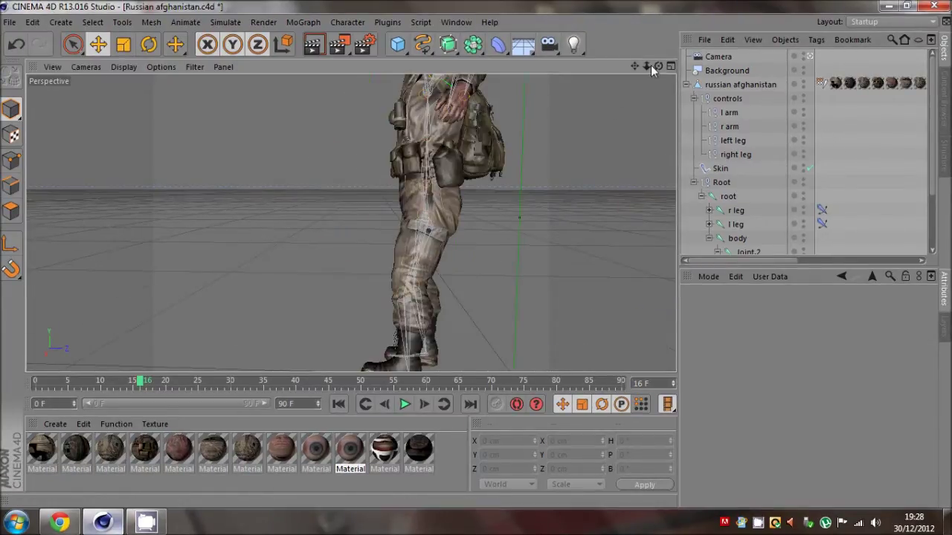
pyautogui.moveTo(647, 66); pyautogui.dragTo(475, 253)
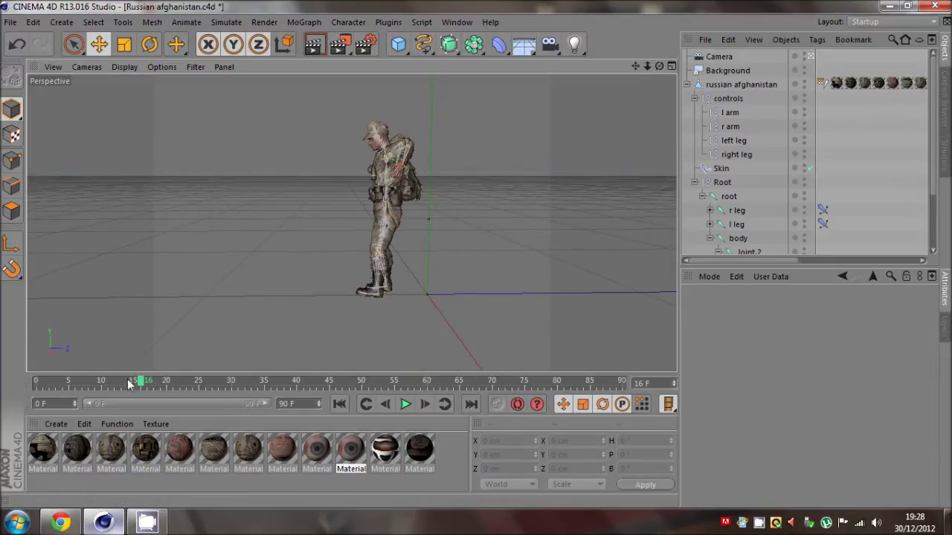
pyautogui.moveTo(133, 382); pyautogui.dragTo(191, 383)
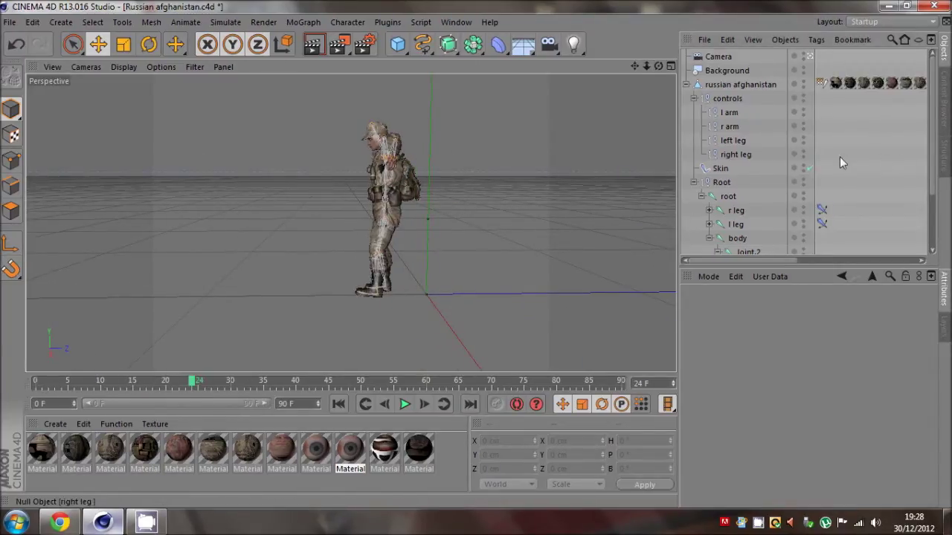
# Step: Delete the controls null with its limb controls and the Root joint hierarchy from the russian afghanistan model
pyautogui.click(726, 99)
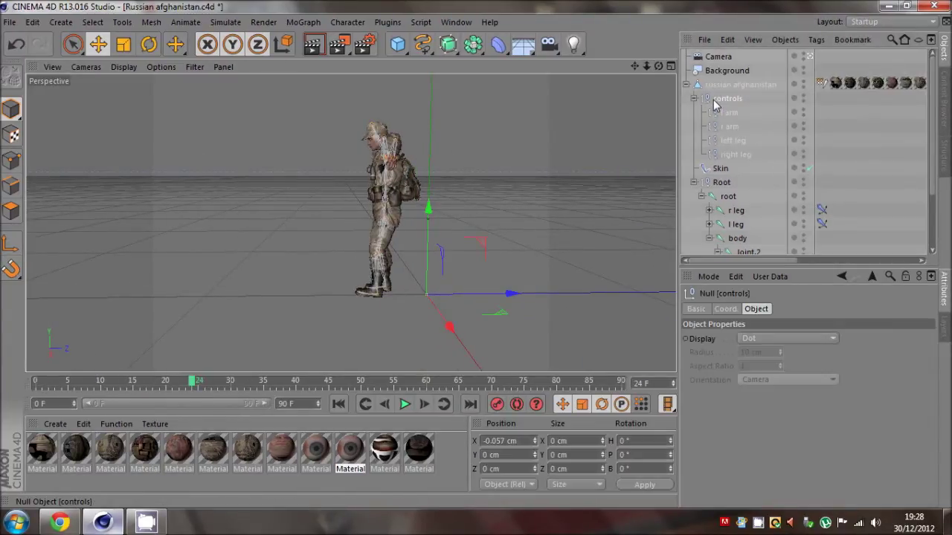
pyautogui.press('Delete')
pyautogui.click(725, 112)
pyautogui.press('Delete')
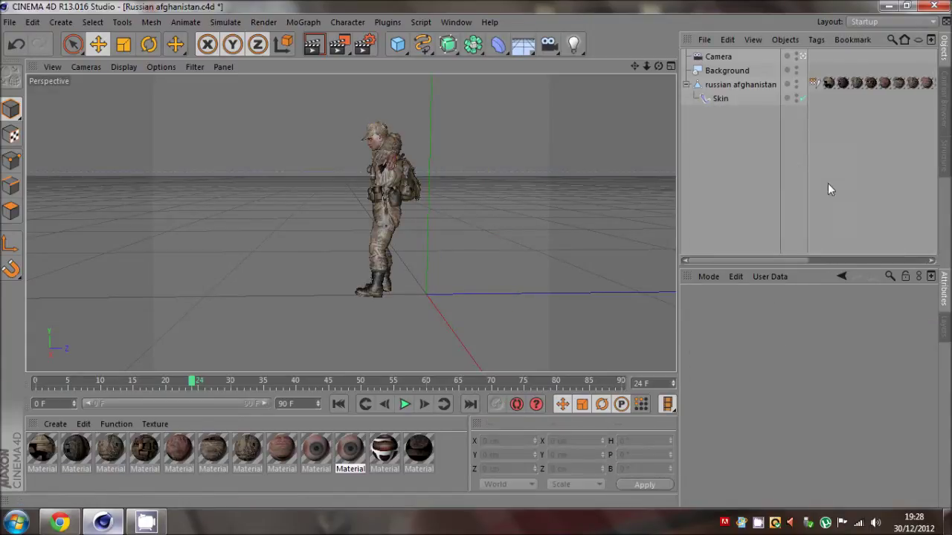
# Step: Examine the soldier mesh without its joints and controls by scrubbing the timeline up to frame 25
pyautogui.scroll(2, 379, 251)
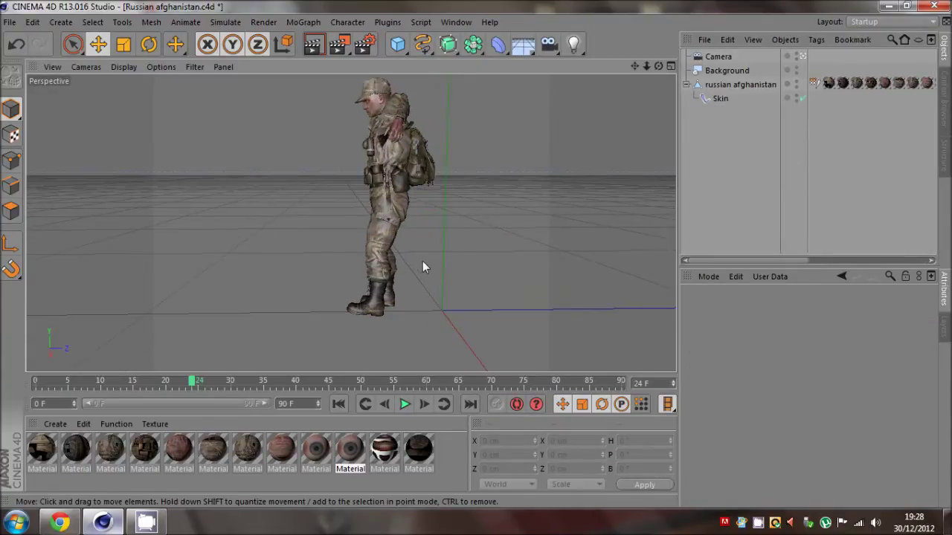
pyautogui.click(377, 297)
pyautogui.click(771, 179)
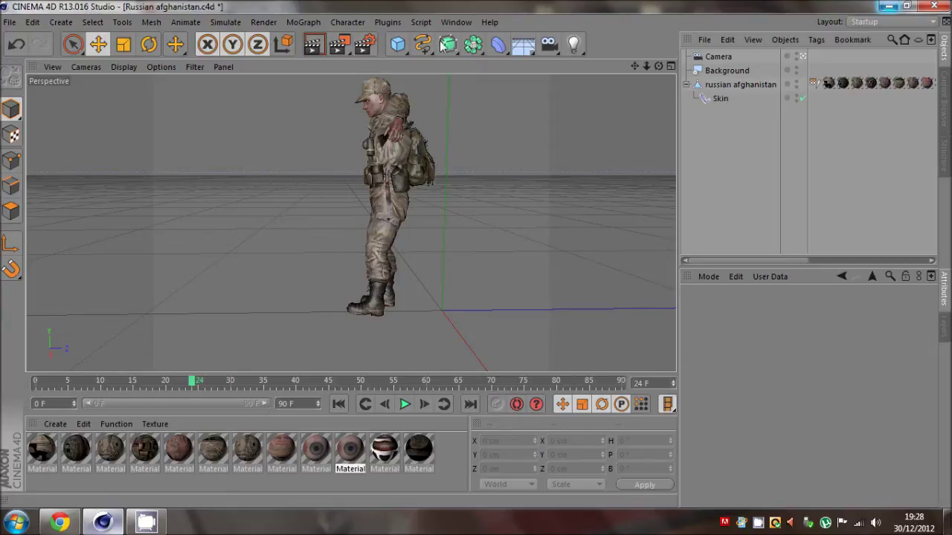
pyautogui.moveTo(167, 384); pyautogui.dragTo(97, 392)
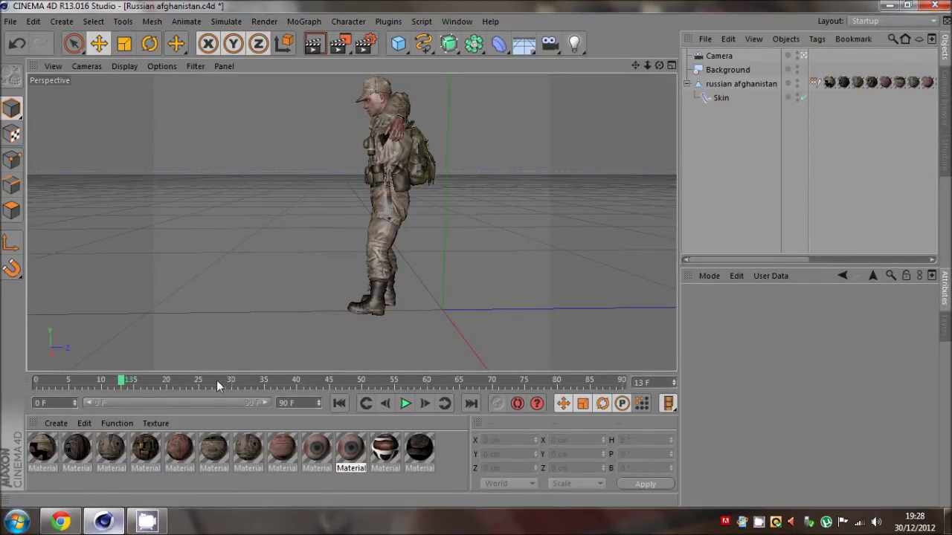
pyautogui.moveTo(216, 380); pyautogui.dragTo(176, 392)
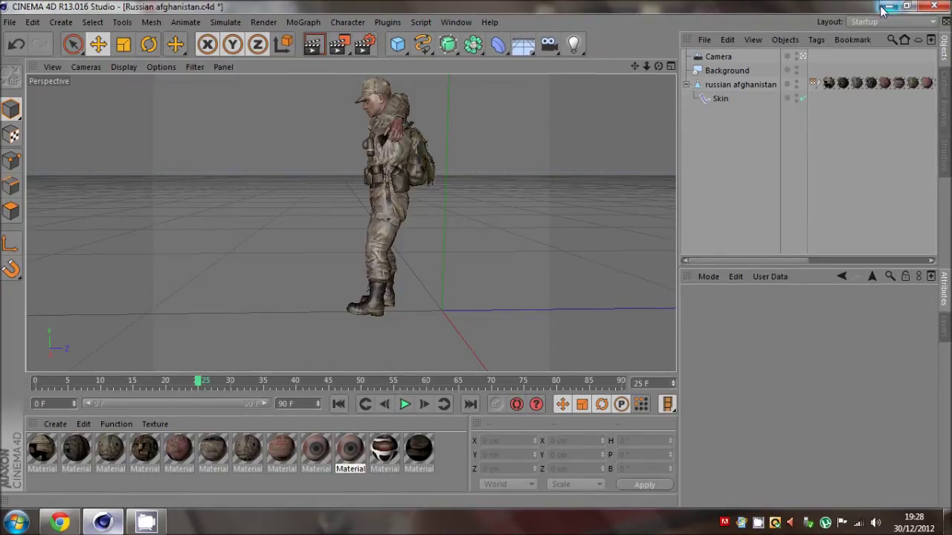
# Step: Start opening another project and browse to the Current Editing folder under Documents > Faex Editing
pyautogui.click(11, 22)
pyautogui.moveTo(56, 233)
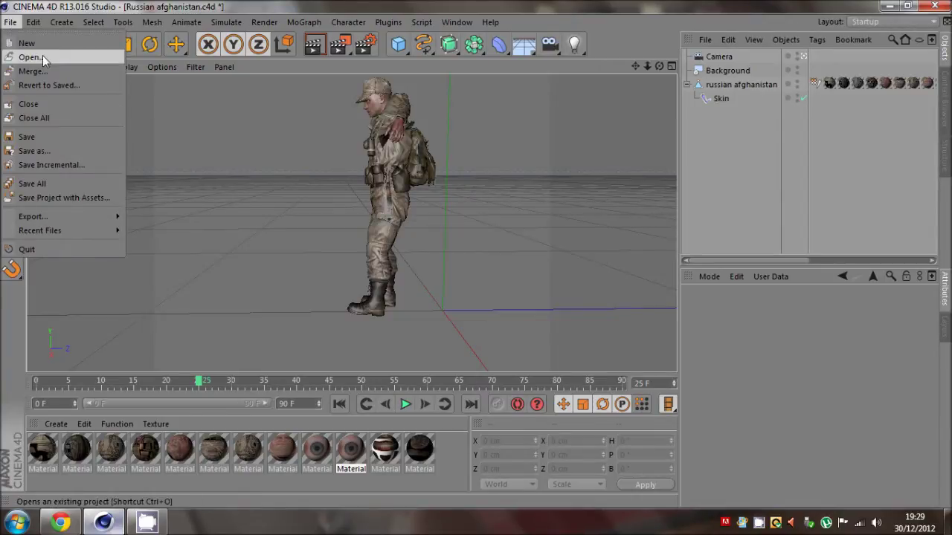
pyautogui.click(32, 57)
pyautogui.click(65, 201)
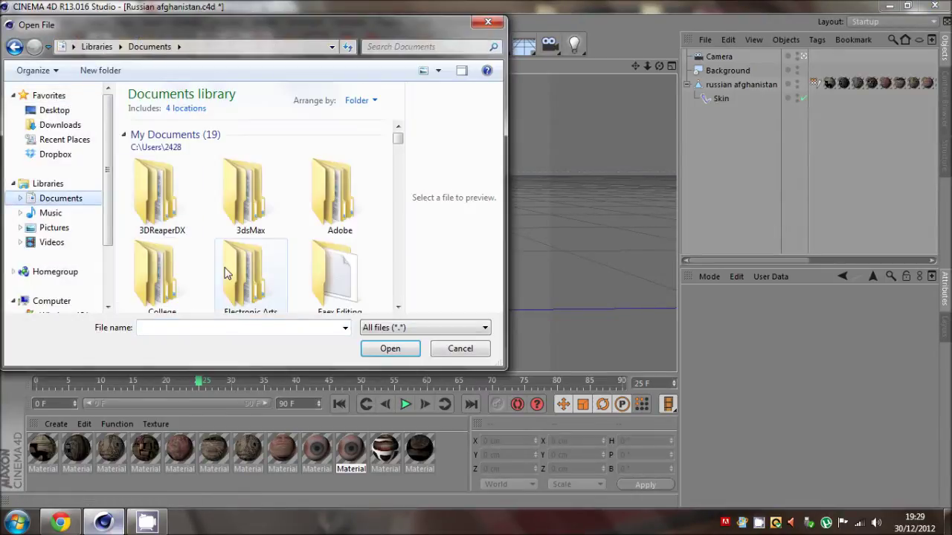
pyautogui.doubleClick(365, 276)
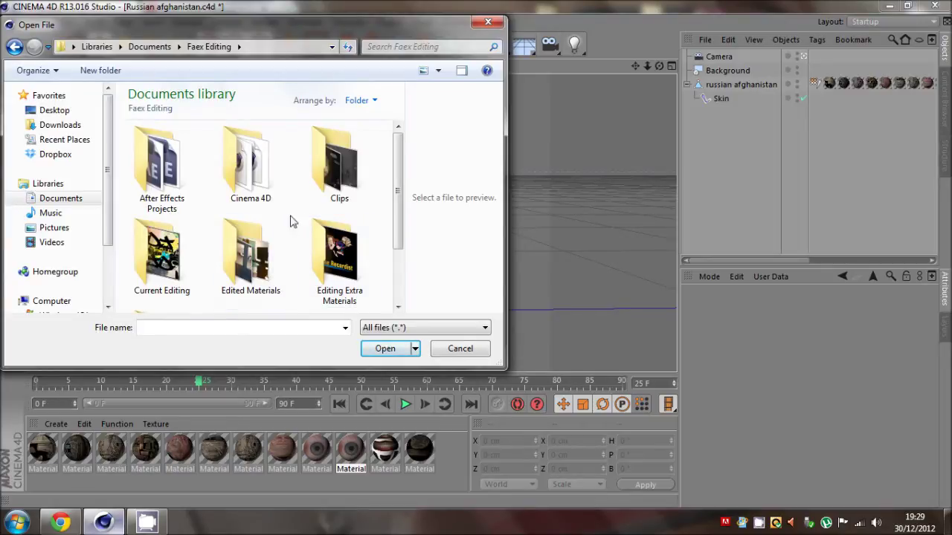
pyautogui.doubleClick(161, 253)
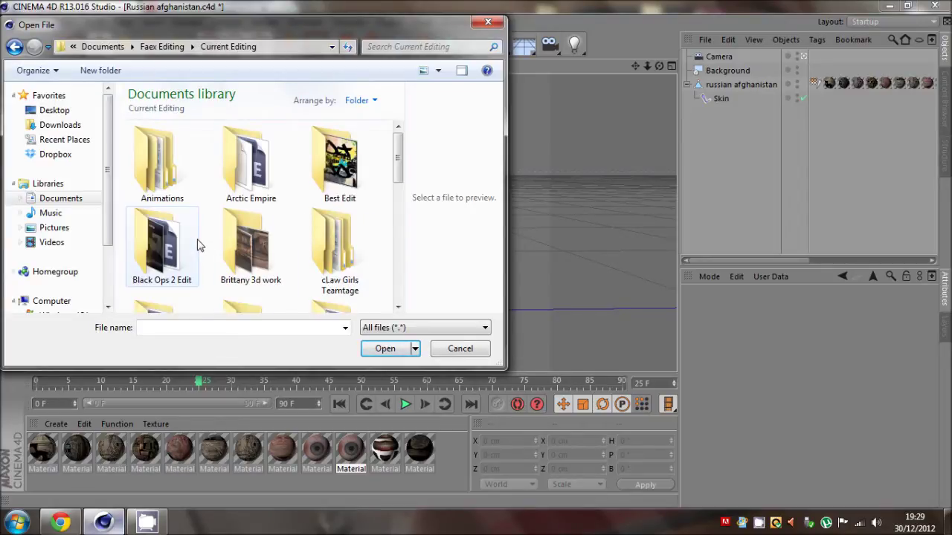
# Step: Look through the Current Editing folders and open the Cinematics folder inside Empery and Pyvix
pyautogui.scroll(-4, 303, 229)
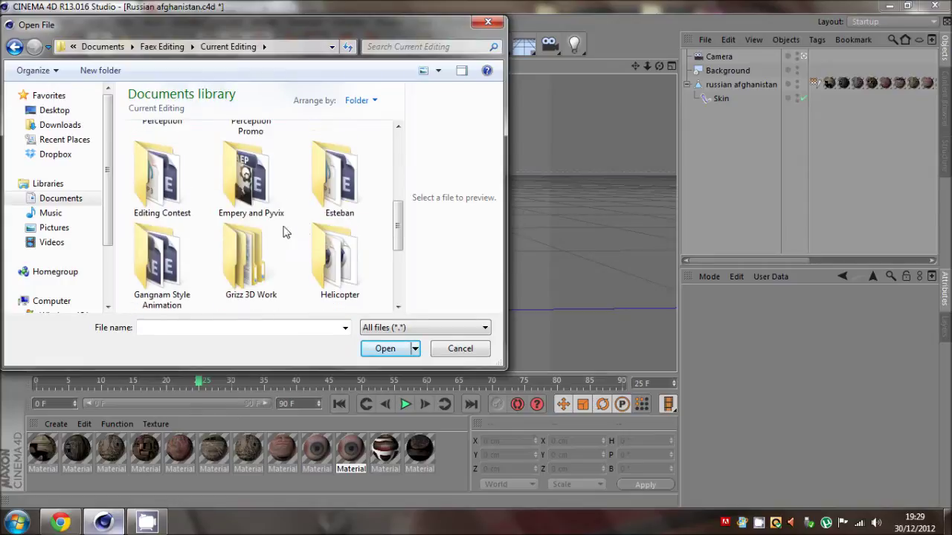
pyautogui.scroll(-1, 268, 267)
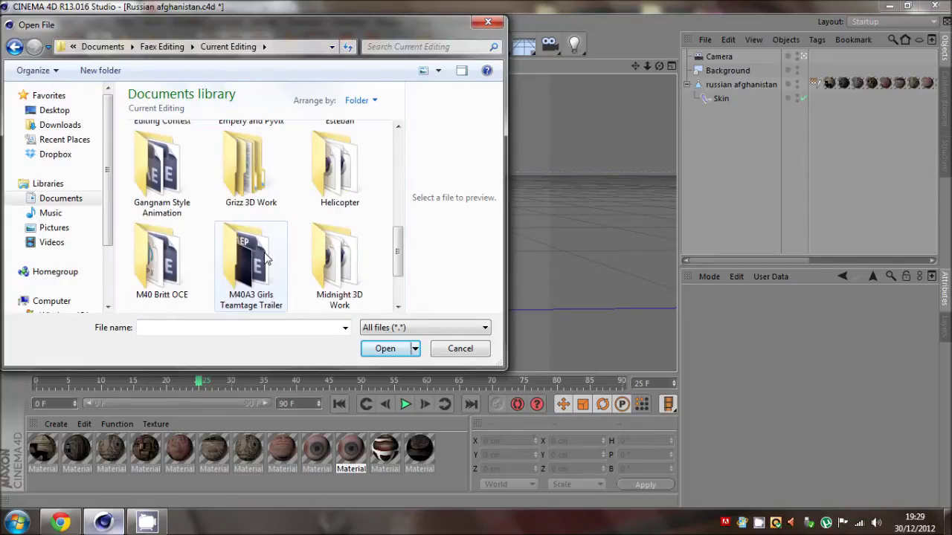
pyautogui.scroll(-1, 266, 257)
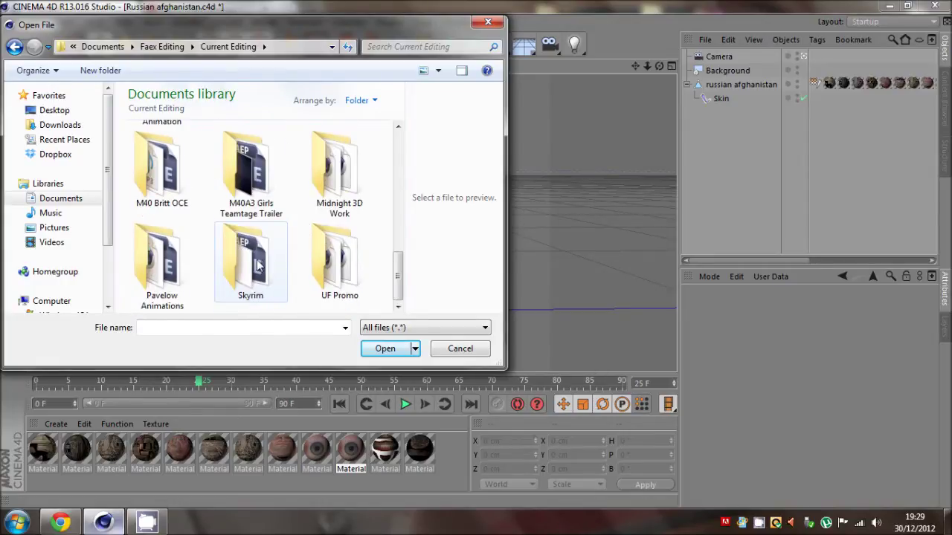
pyautogui.scroll(3, 257, 264)
pyautogui.scroll(1, 257, 264)
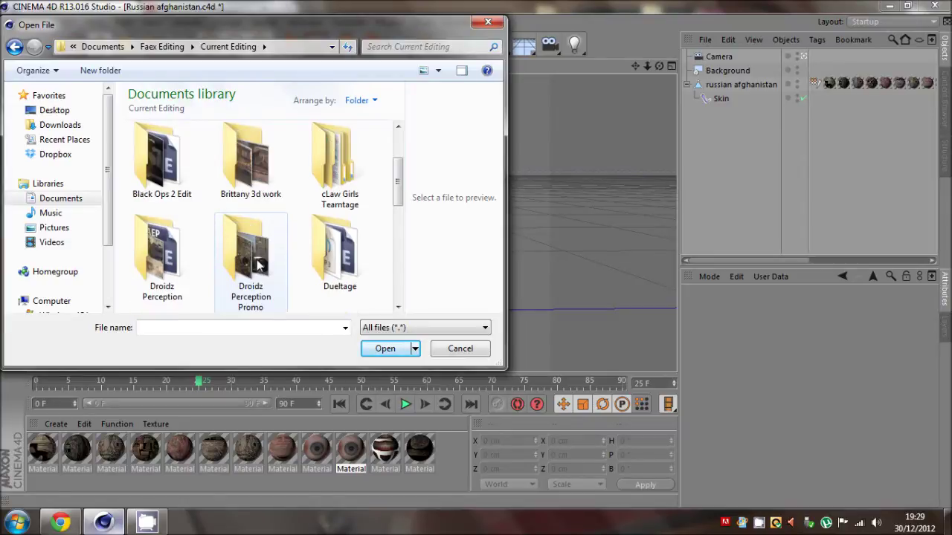
pyautogui.scroll(1, 249, 201)
pyautogui.scroll(-3, 241, 190)
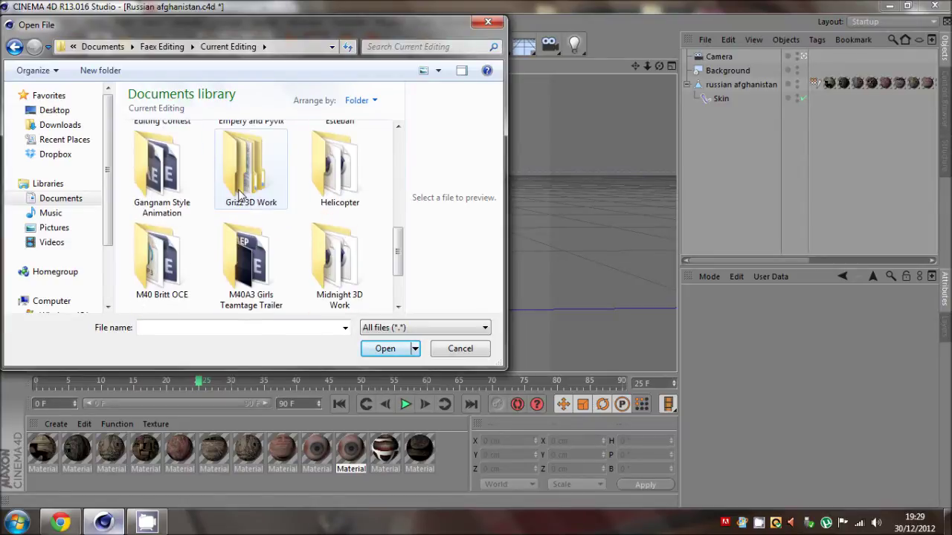
pyautogui.scroll(1, 241, 195)
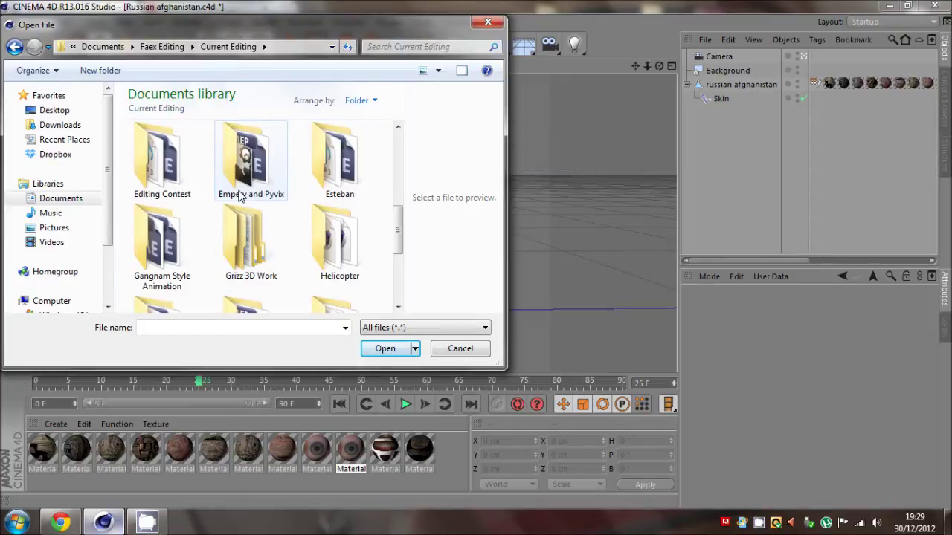
pyautogui.doubleClick(240, 196)
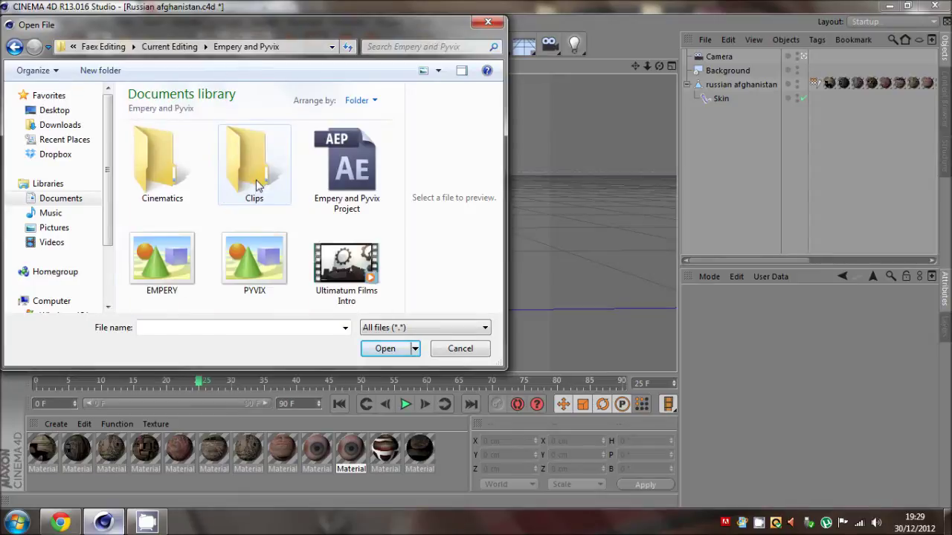
pyautogui.click(186, 161)
pyautogui.doubleClick(162, 185)
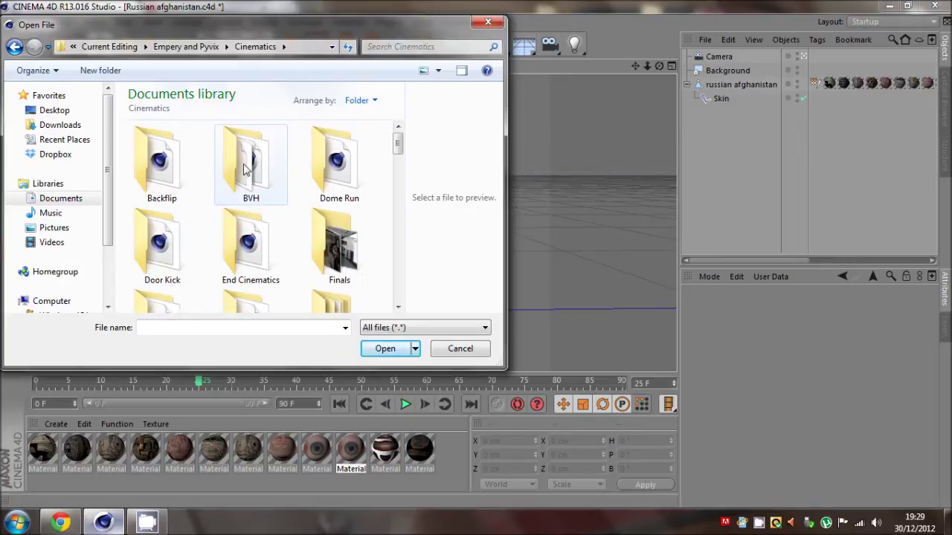
# Step: Look through the Cinematics folder's subfolders and files for an animation project to open
pyautogui.scroll(-3, 346, 199)
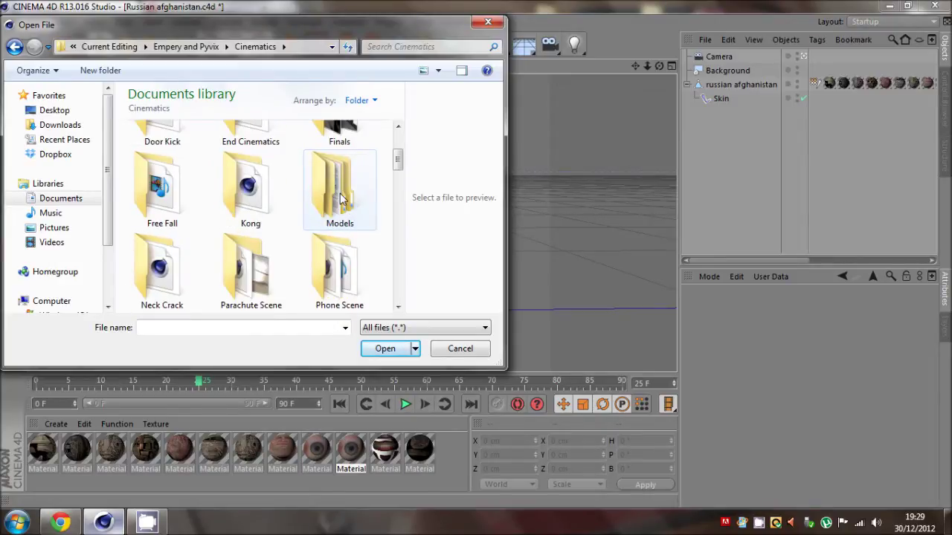
pyautogui.scroll(-4, 283, 208)
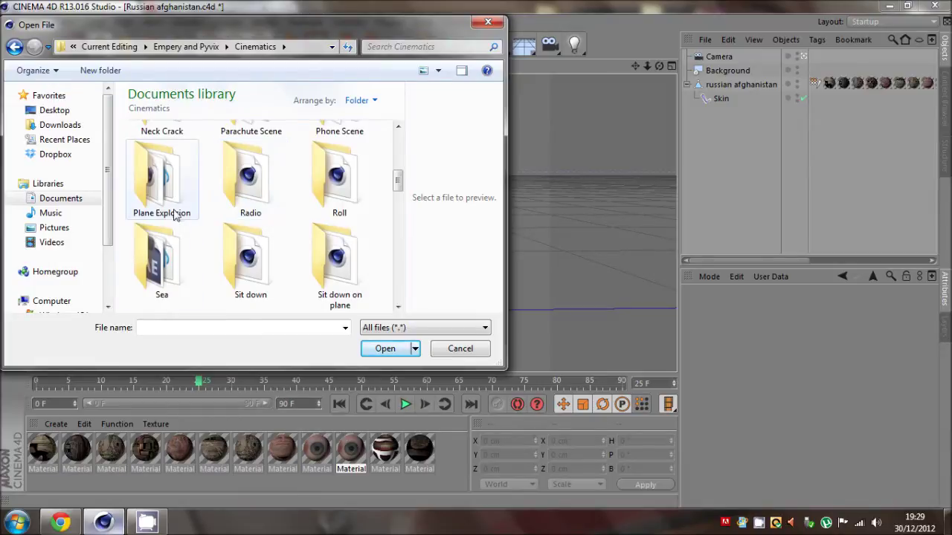
pyautogui.scroll(-3, 172, 261)
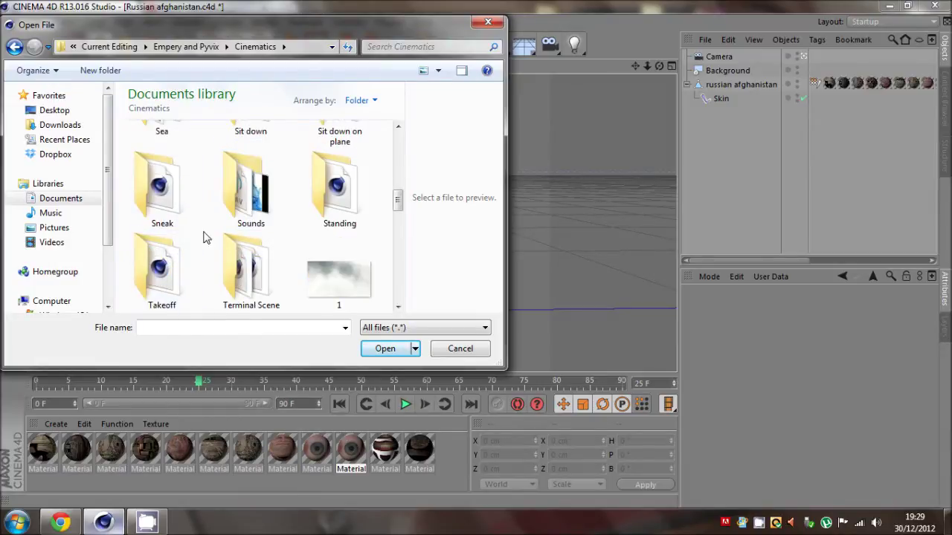
pyautogui.scroll(-1, 212, 257)
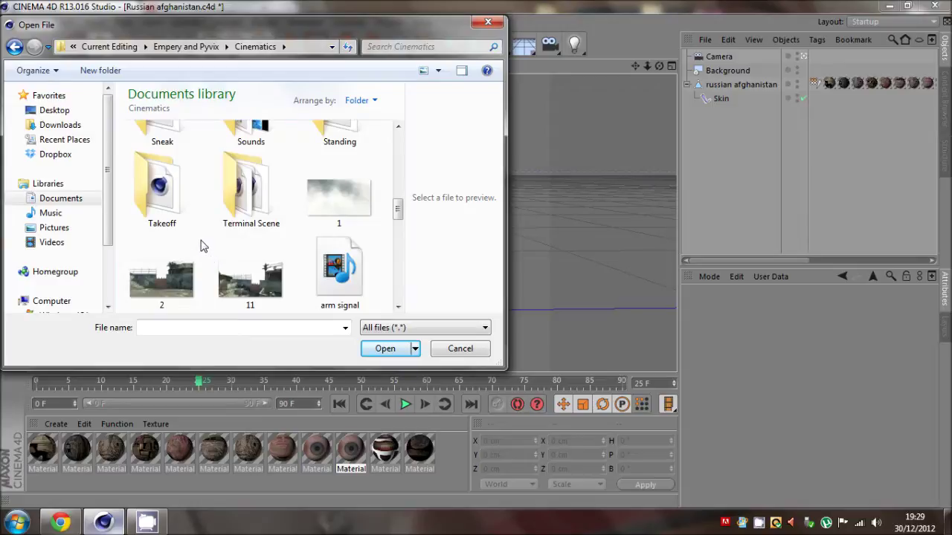
pyautogui.scroll(-1, 199, 244)
pyautogui.scroll(-3, 200, 244)
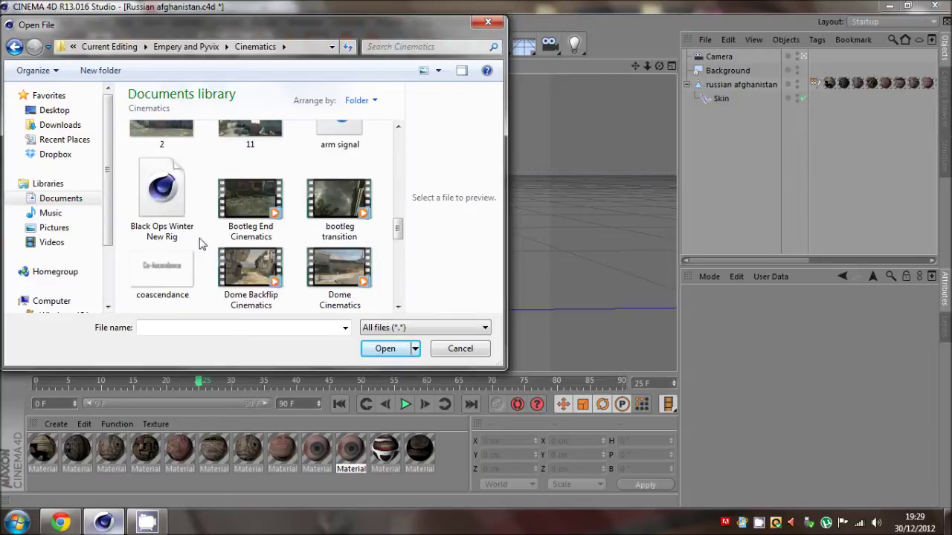
pyautogui.scroll(5, 200, 244)
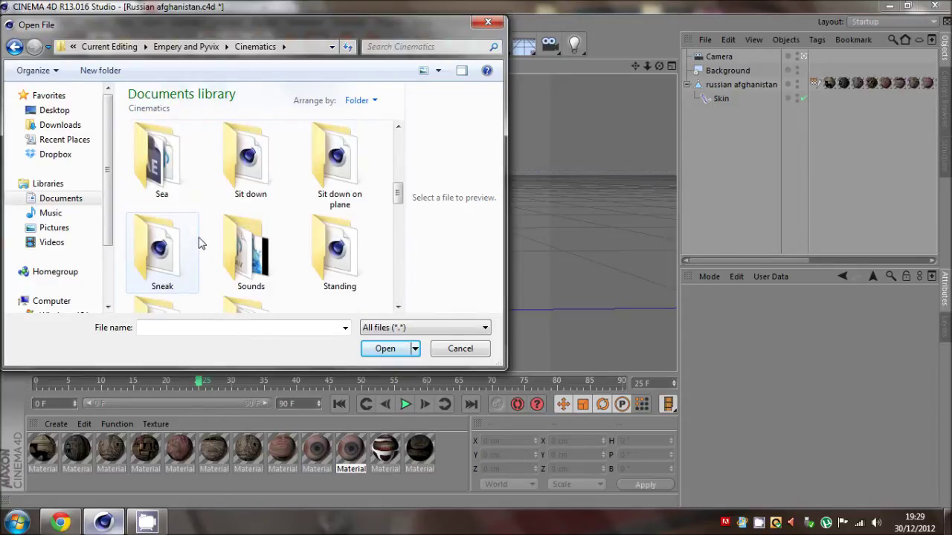
pyautogui.scroll(1, 200, 241)
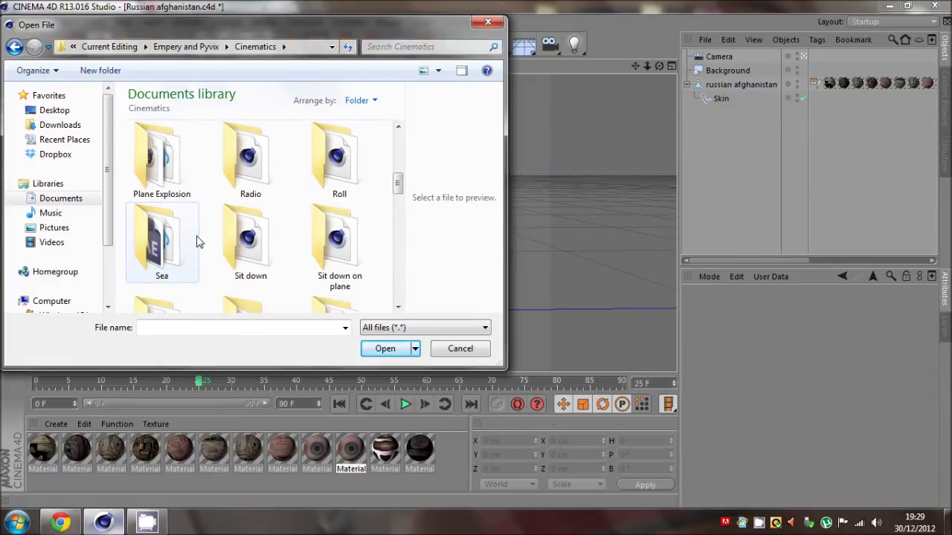
# Step: Go back to the Current Editing folder and open its Arctic Empire folder
pyautogui.click(14, 46)
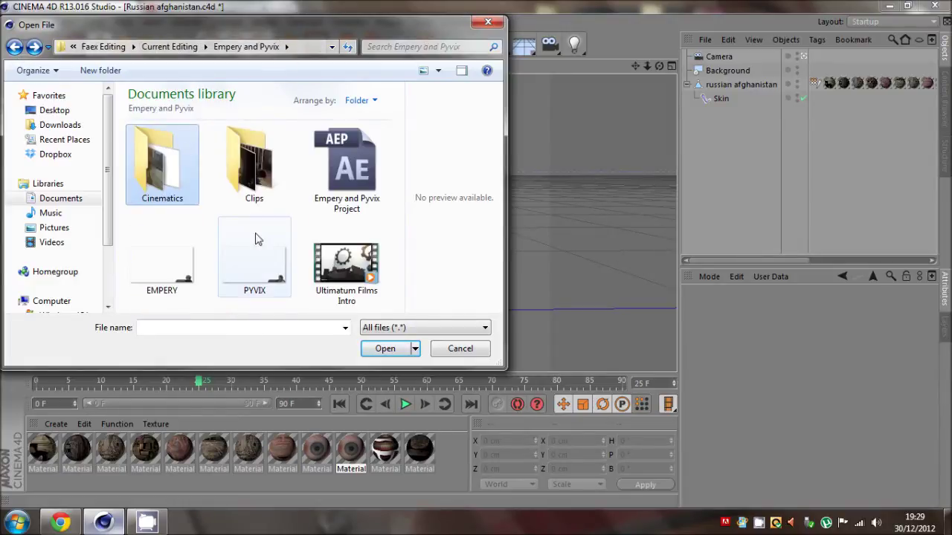
pyautogui.click(14, 46)
pyautogui.scroll(-2, 266, 247)
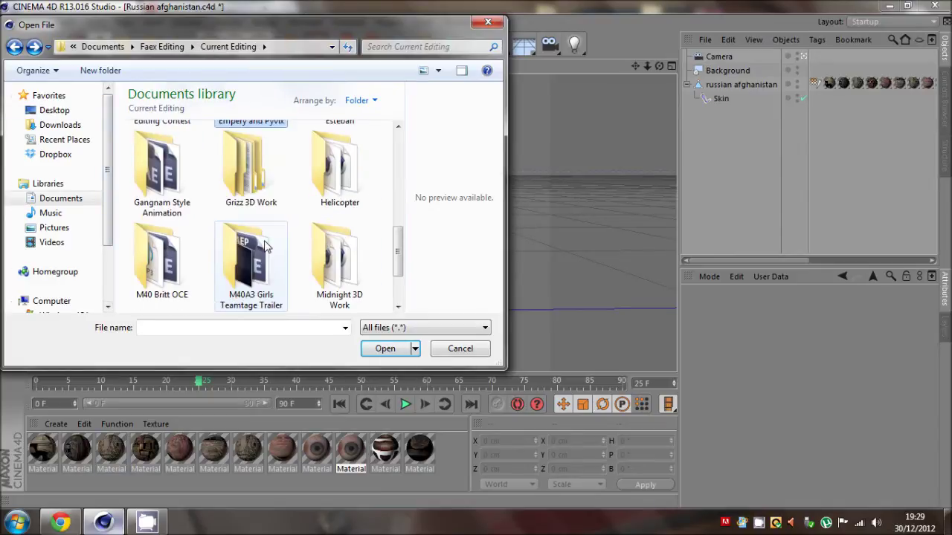
pyautogui.scroll(5, 266, 247)
pyautogui.doubleClick(250, 169)
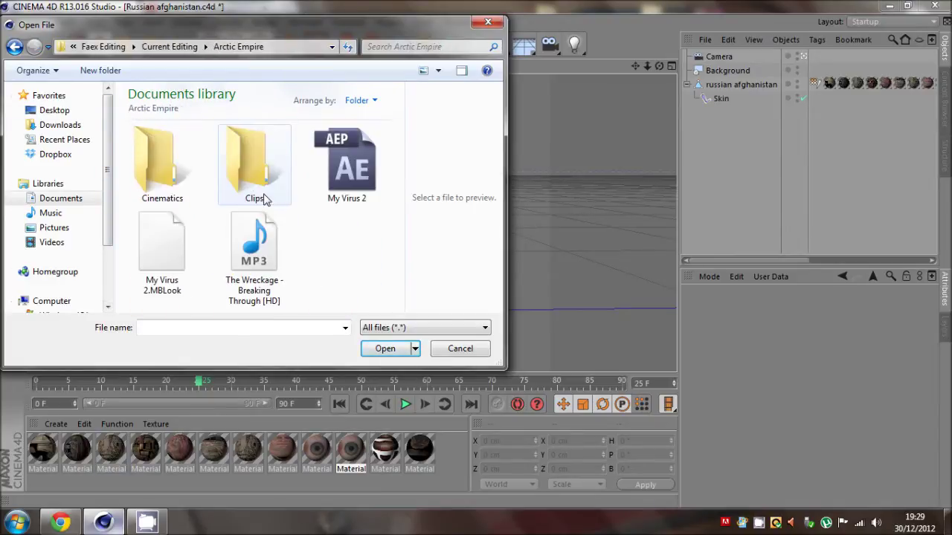
# Step: Open the Terminal Scene project from the Termimal Scene folder inside Arctic Empire's Cinematics folder
pyautogui.doubleClick(182, 184)
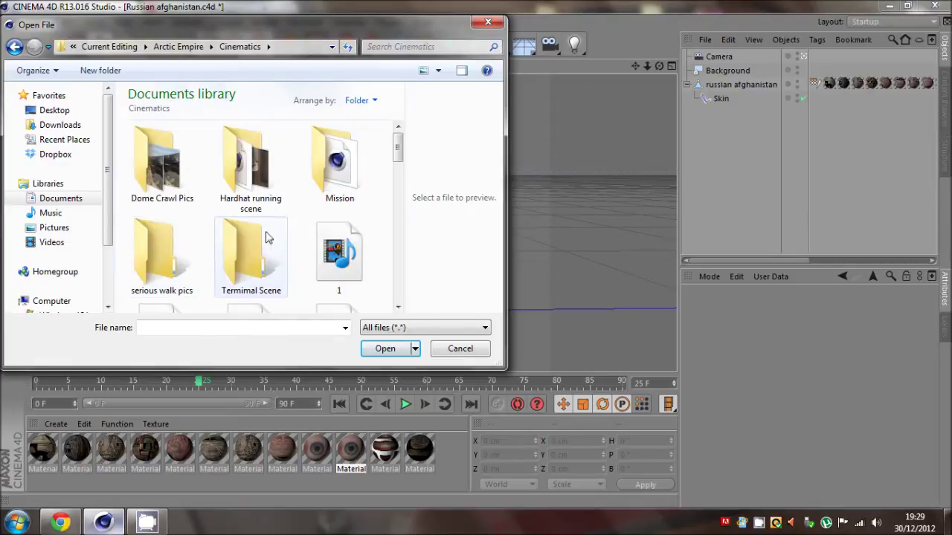
pyautogui.scroll(-1, 321, 197)
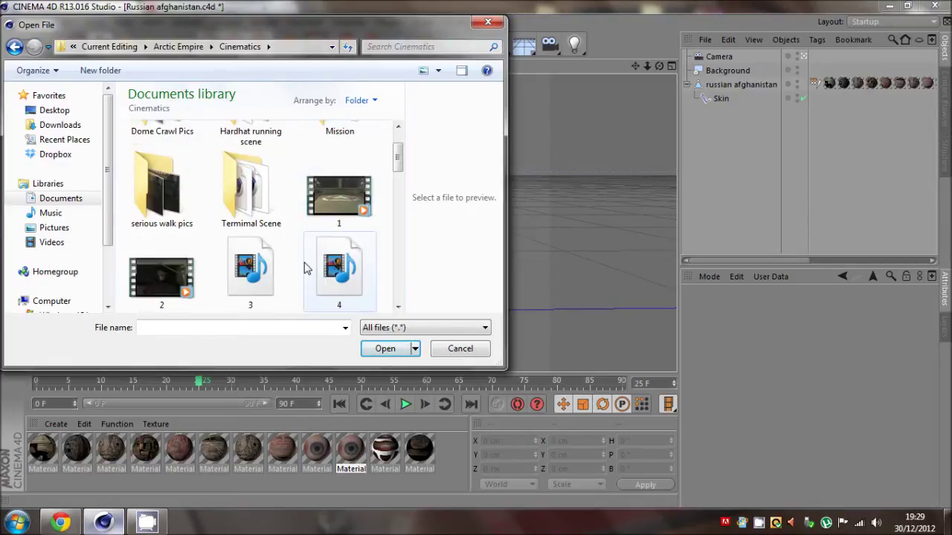
pyautogui.scroll(1, 312, 228)
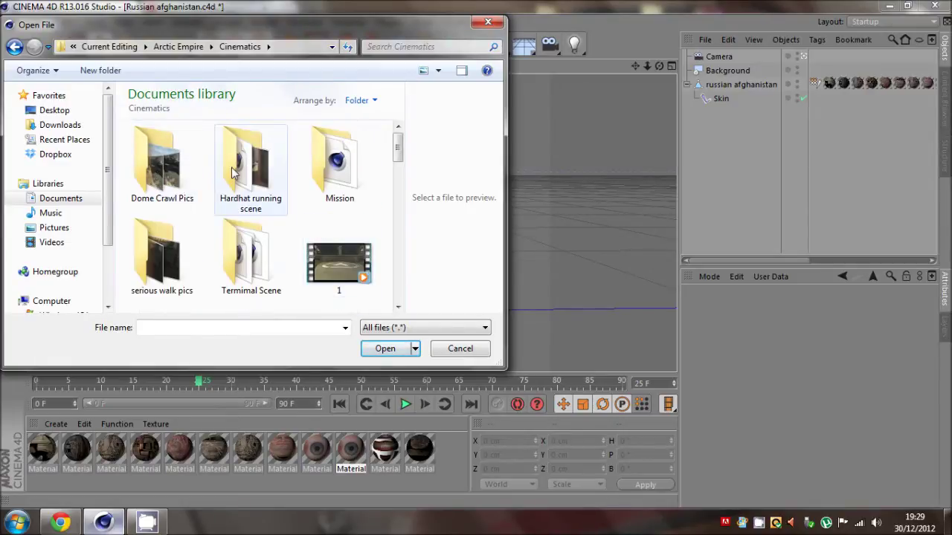
pyautogui.doubleClick(251, 257)
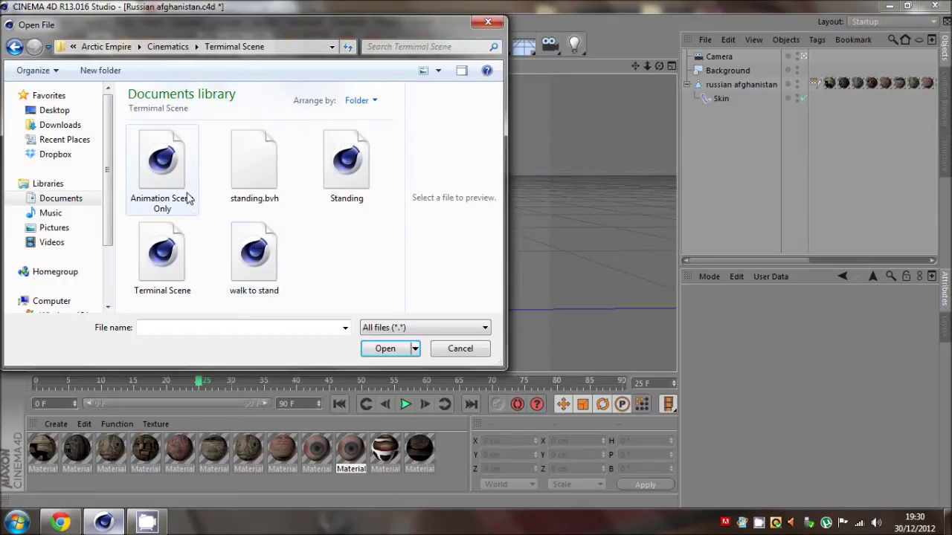
pyautogui.click(185, 262)
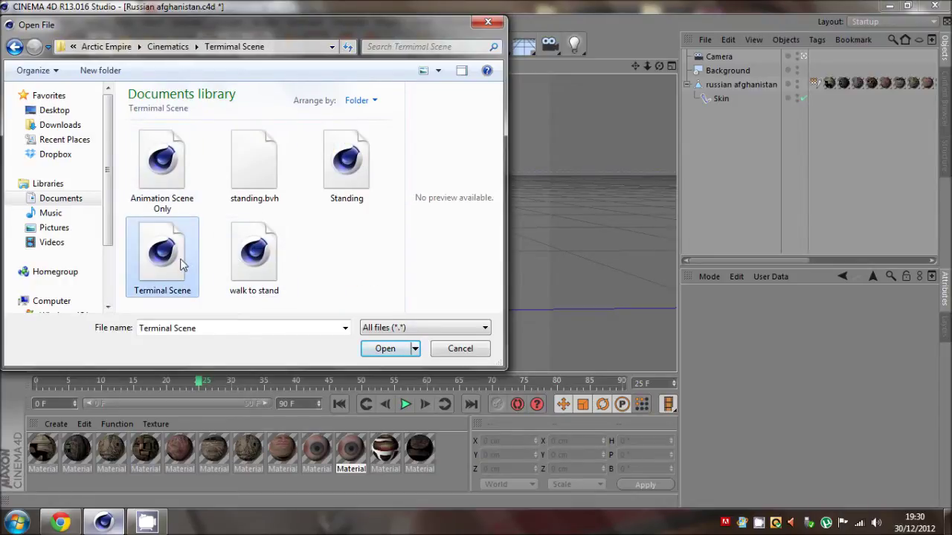
pyautogui.doubleClick(179, 264)
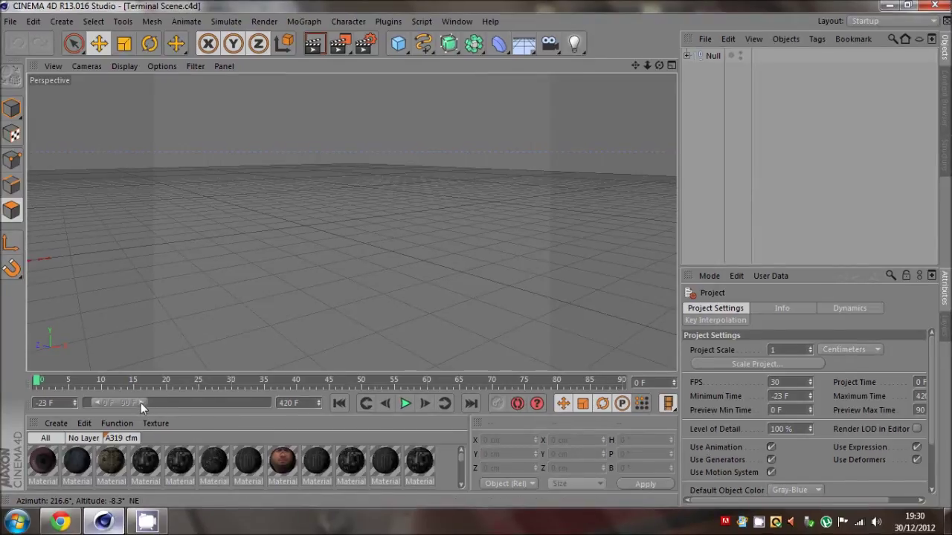
# Step: Extend the timeline's preview range close to the project's end and scrub the Terminal Scene animation to frame 156
pyautogui.moveTo(143, 403); pyautogui.dragTo(257, 403)
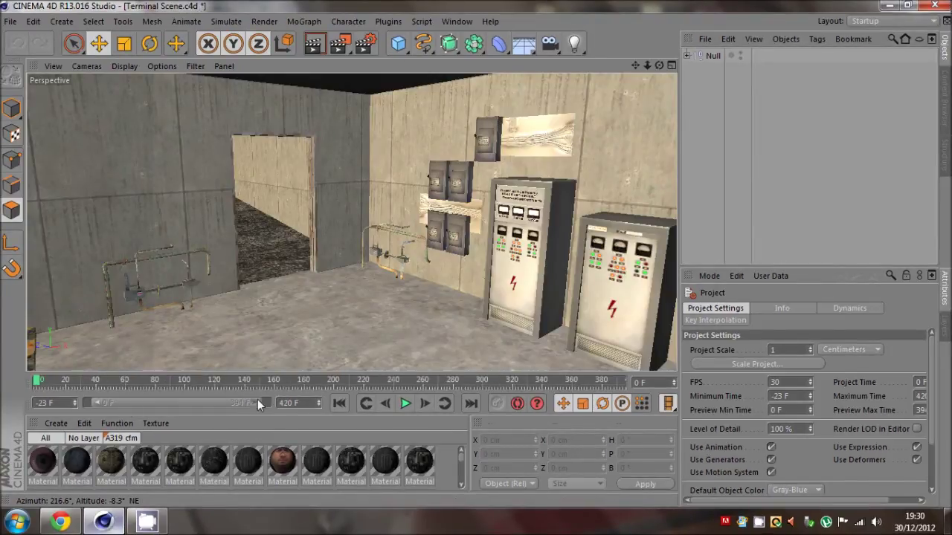
pyautogui.click(43, 382)
pyautogui.moveTo(120, 384); pyautogui.dragTo(268, 381)
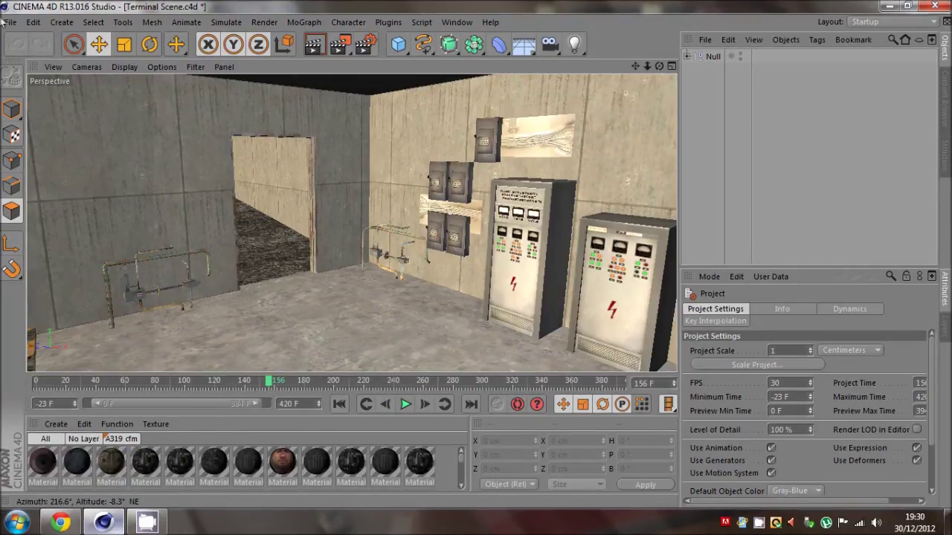
# Step: Go back to the Cinematics folder and open the Part 3 project from it
pyautogui.click(10, 24)
pyautogui.click(30, 54)
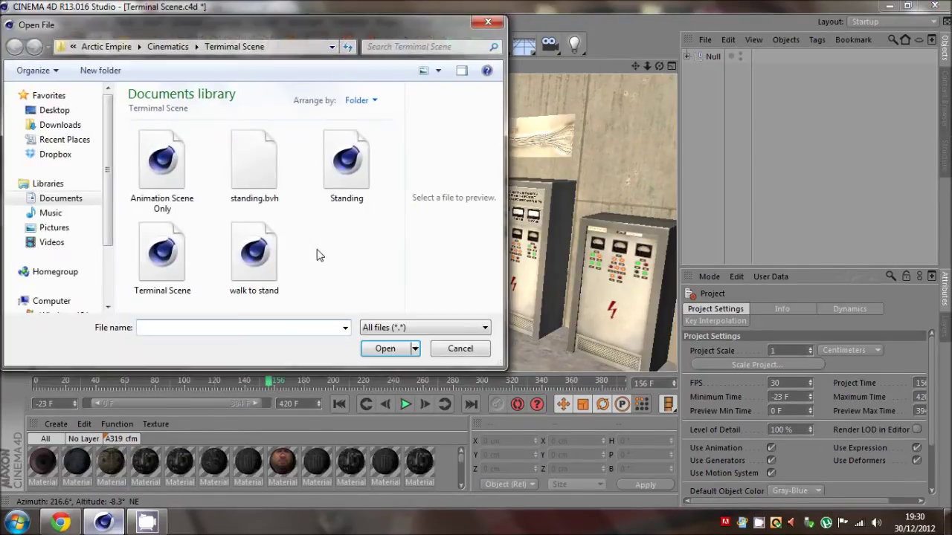
pyautogui.click(168, 46)
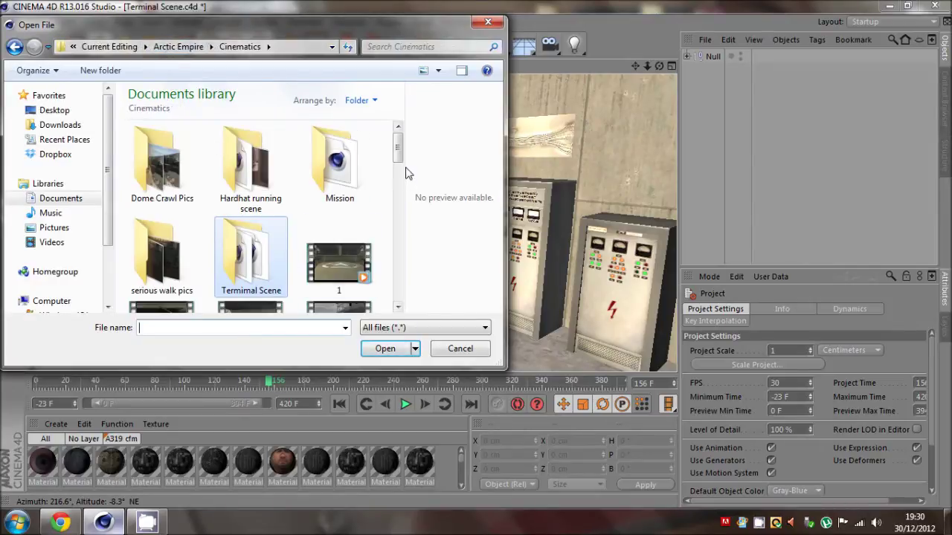
pyautogui.moveTo(401, 149); pyautogui.dragTo(398, 224)
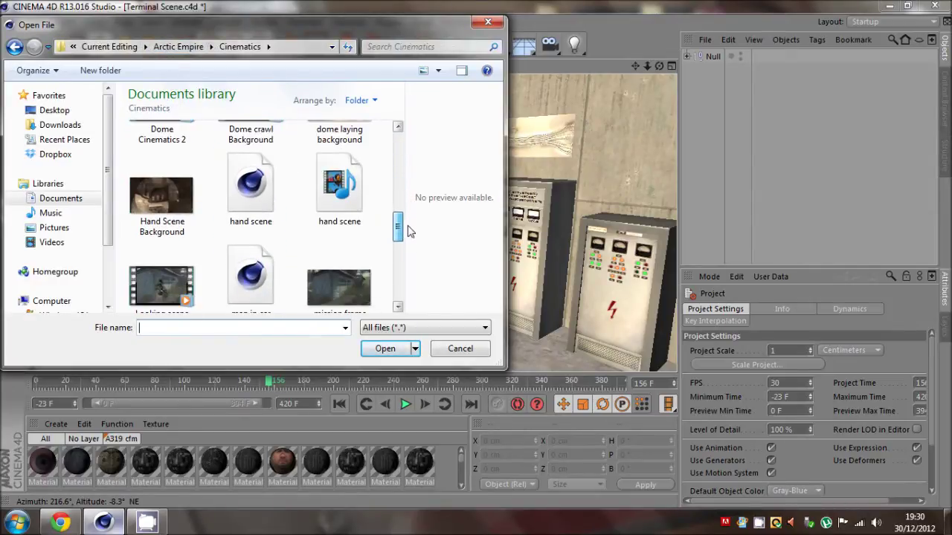
pyautogui.click(248, 276)
pyautogui.scroll(-3, 247, 276)
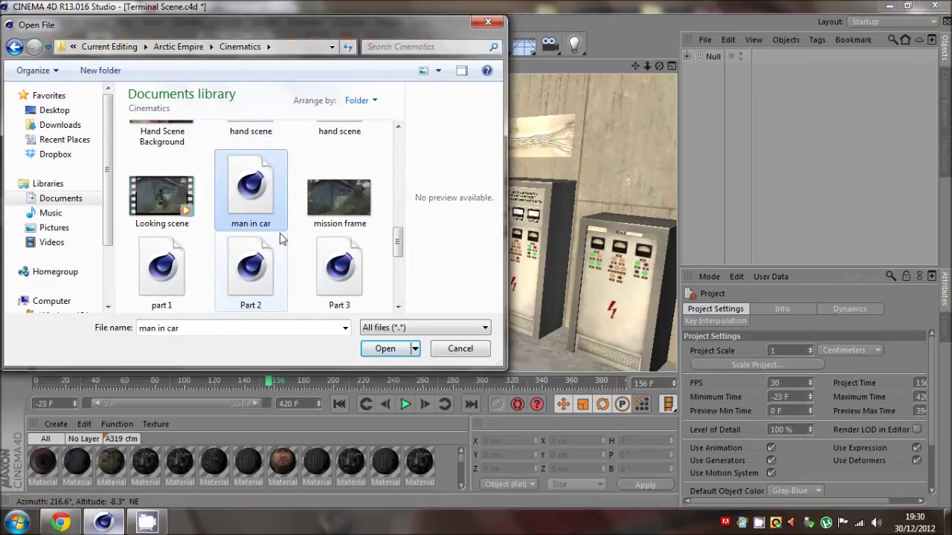
pyautogui.scroll(-2, 282, 238)
pyautogui.doubleClick(331, 199)
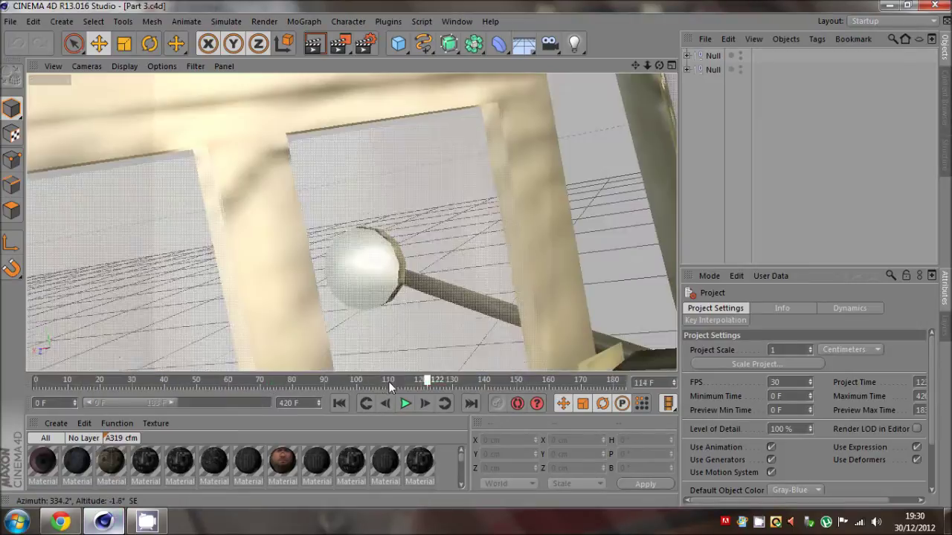
# Step: Scrub the Part 3 animation back to frame 0, then expand the first Null and leave its camera to view the truck from outside
pyautogui.moveTo(388, 381); pyautogui.dragTo(436, 390)
pyautogui.moveTo(287, 388); pyautogui.dragTo(14, 392)
pyautogui.click(686, 55)
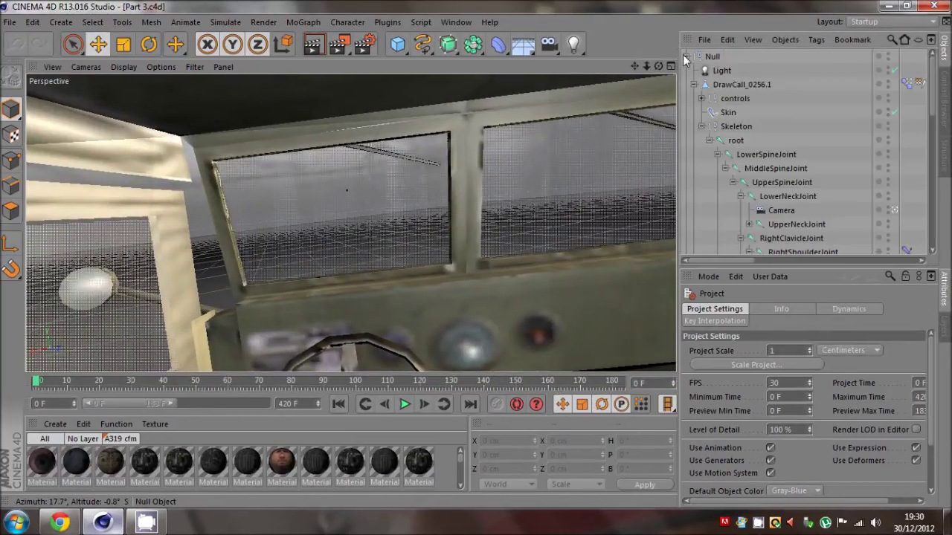
pyautogui.click(894, 209)
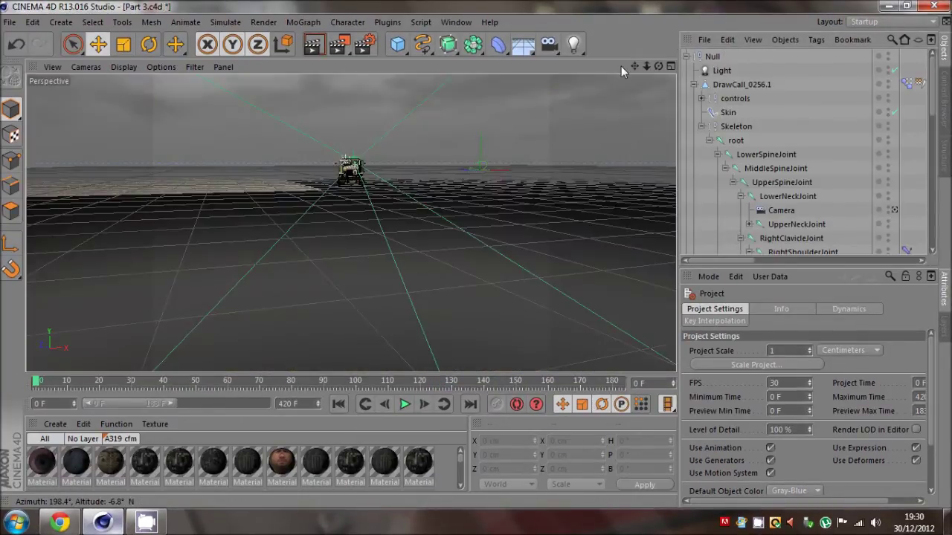
pyautogui.moveTo(476, 254); pyautogui.dragTo(476, 254)
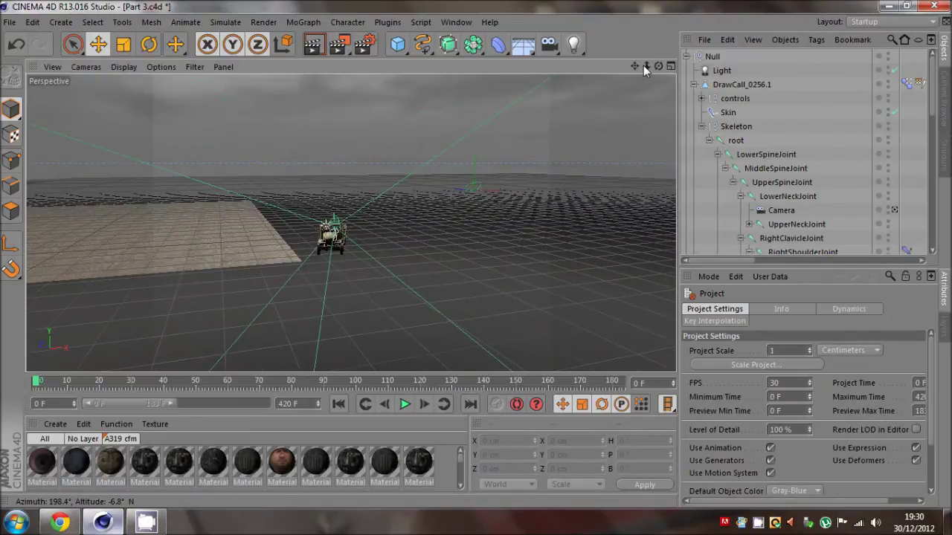
pyautogui.moveTo(644, 66); pyautogui.dragTo(476, 254)
# Step: Open the Part 2 project from the Cinematics folder and scrub its animation to frame 277
pyautogui.click(11, 22)
pyautogui.moveTo(46, 233)
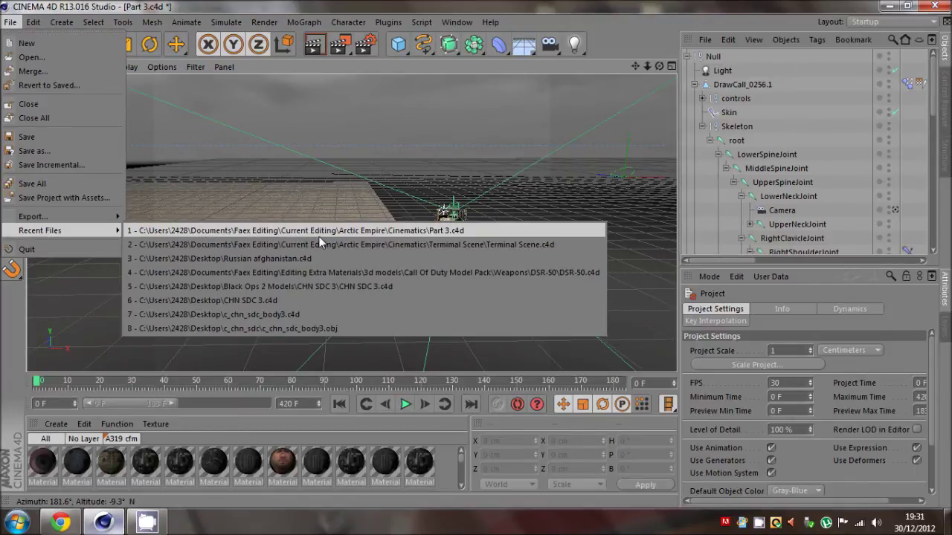
pyautogui.click(33, 57)
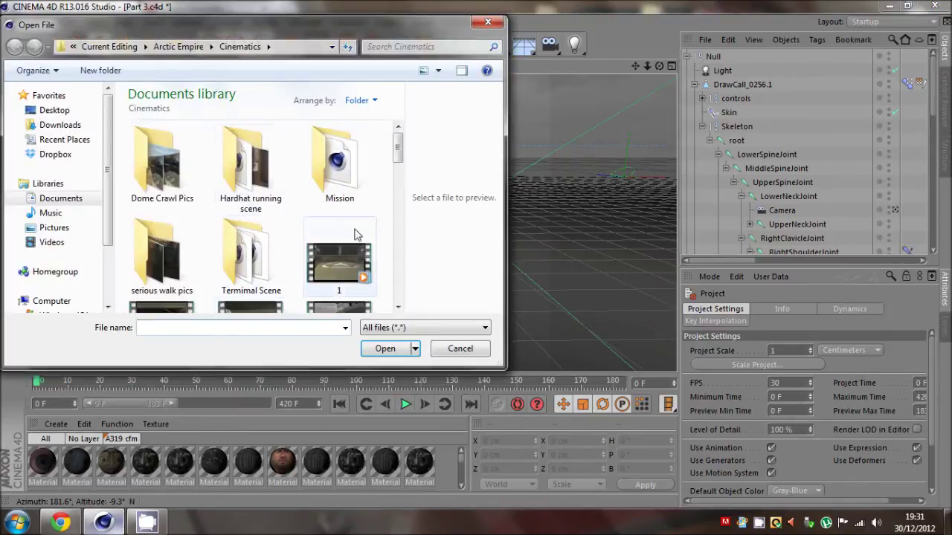
pyautogui.moveTo(396, 148); pyautogui.dragTo(397, 243)
pyautogui.doubleClick(240, 277)
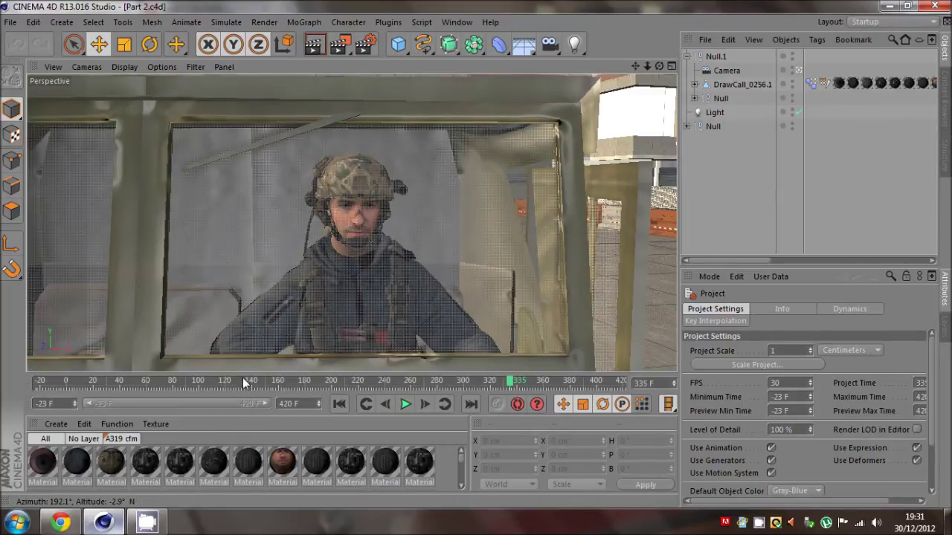
pyautogui.moveTo(243, 380); pyautogui.dragTo(433, 383)
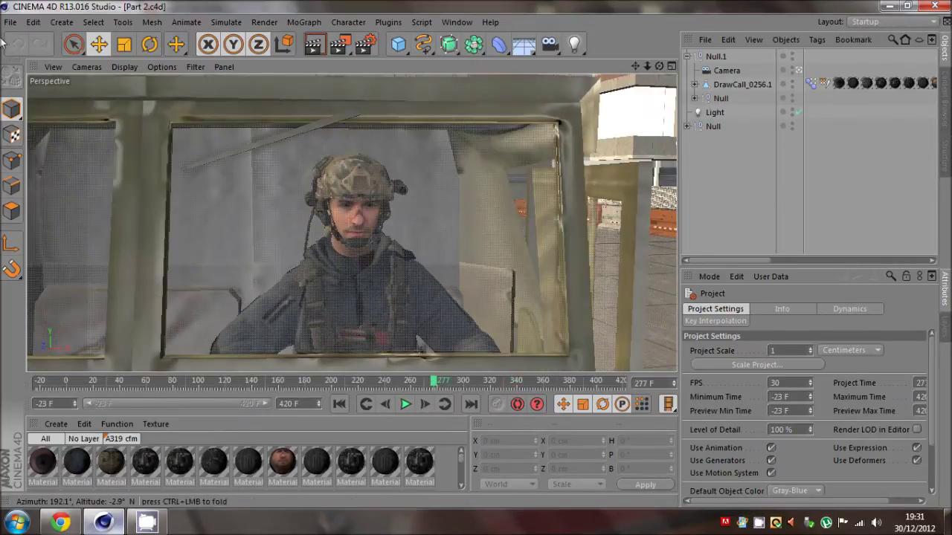
# Step: Open the Part 4 project from the Cinematics folder
pyautogui.click(10, 22)
pyautogui.click(17, 52)
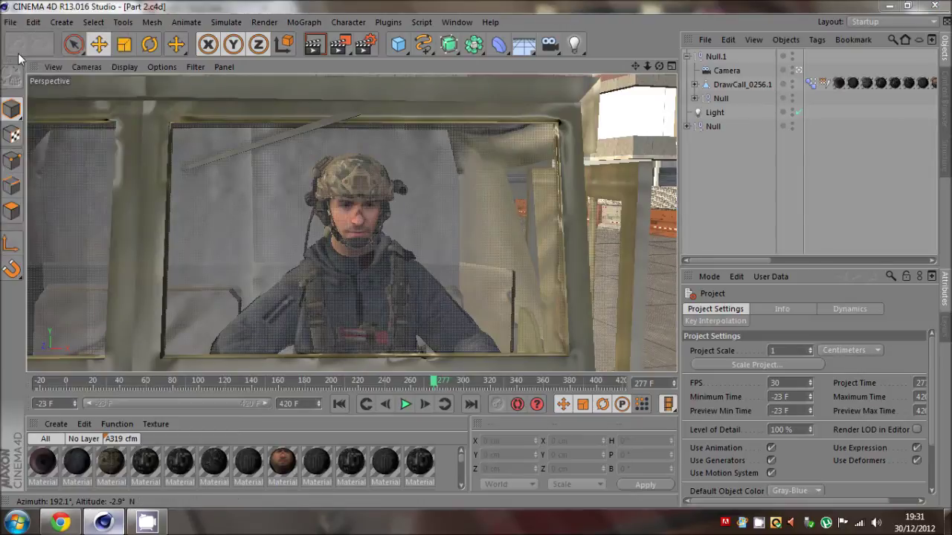
pyautogui.moveTo(397, 147); pyautogui.dragTo(398, 260)
pyautogui.doubleClick(172, 244)
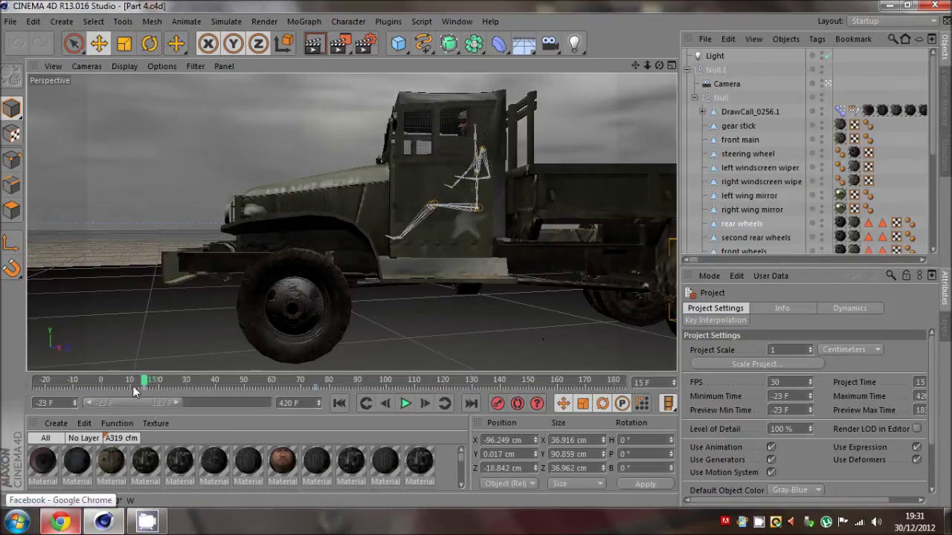
pyautogui.click(11, 21)
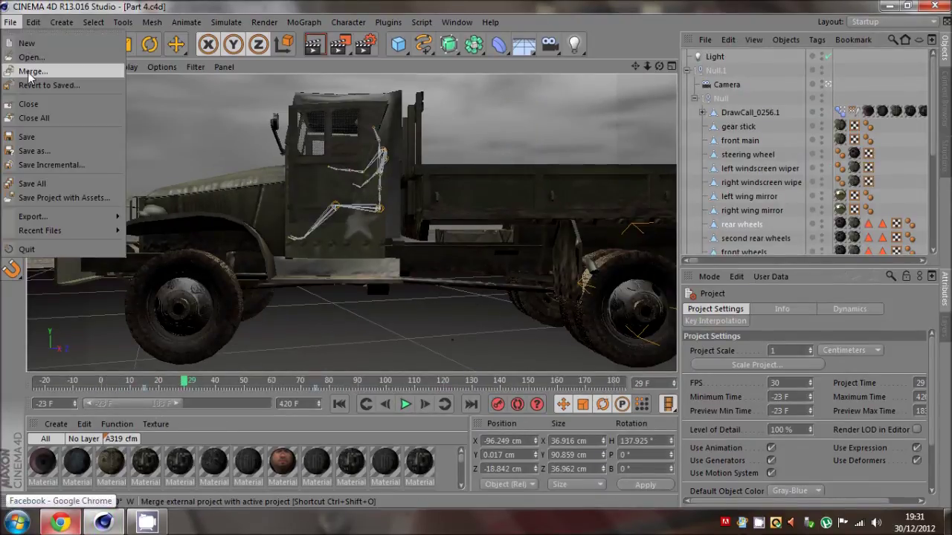
pyautogui.click(37, 65)
pyautogui.click(484, 25)
# Step: Look through the project files in the Cinematics folder and open the part 1 project
pyautogui.click(11, 22)
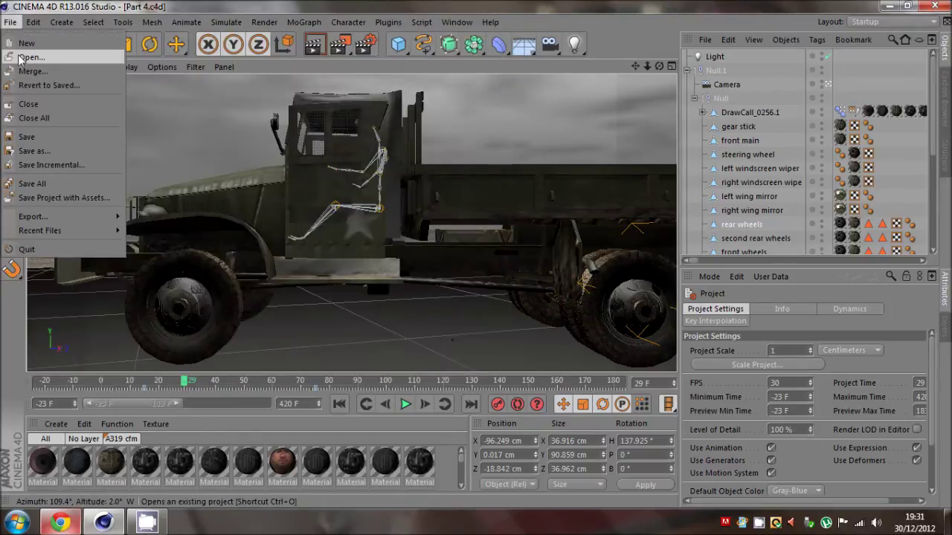
pyautogui.click(28, 61)
pyautogui.click(315, 283)
pyautogui.scroll(-6, 313, 285)
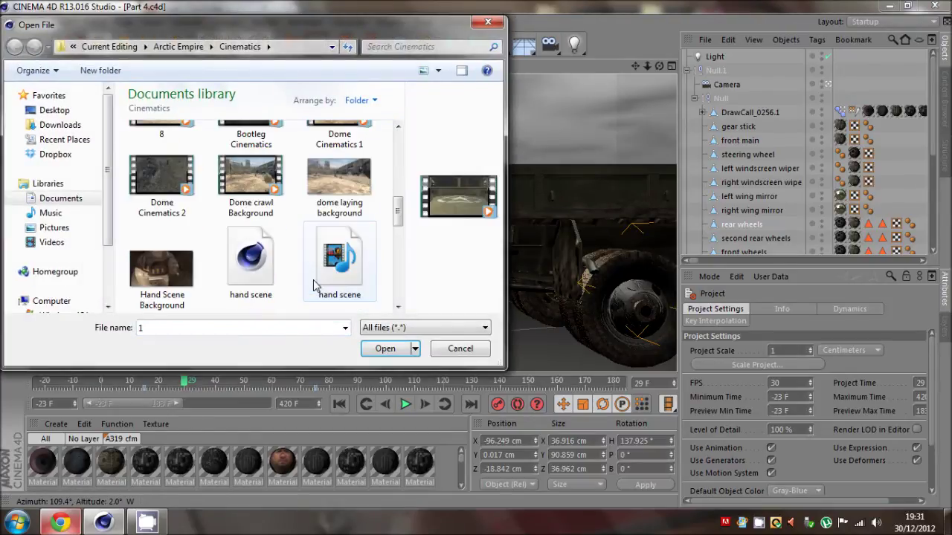
pyautogui.scroll(-3, 313, 285)
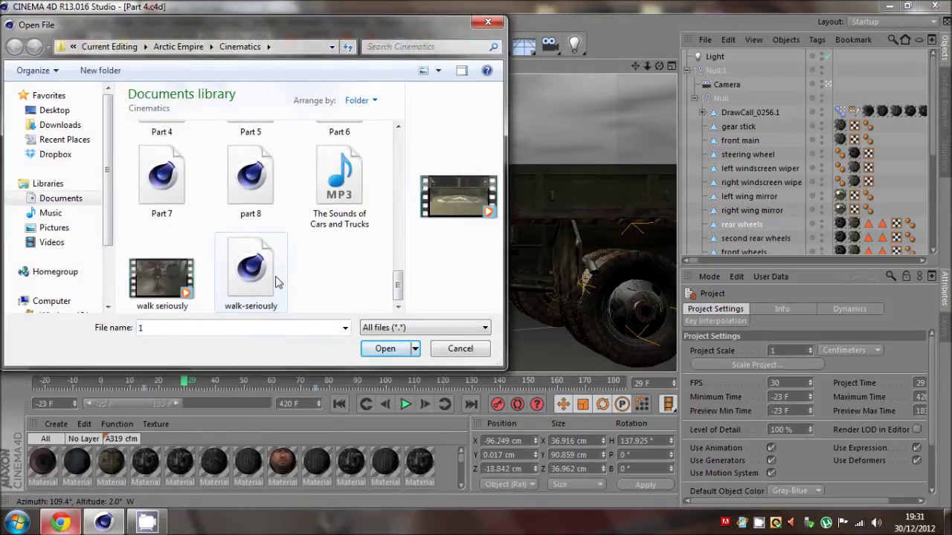
pyautogui.scroll(1, 275, 281)
pyautogui.scroll(-1, 275, 280)
pyautogui.scroll(1, 261, 281)
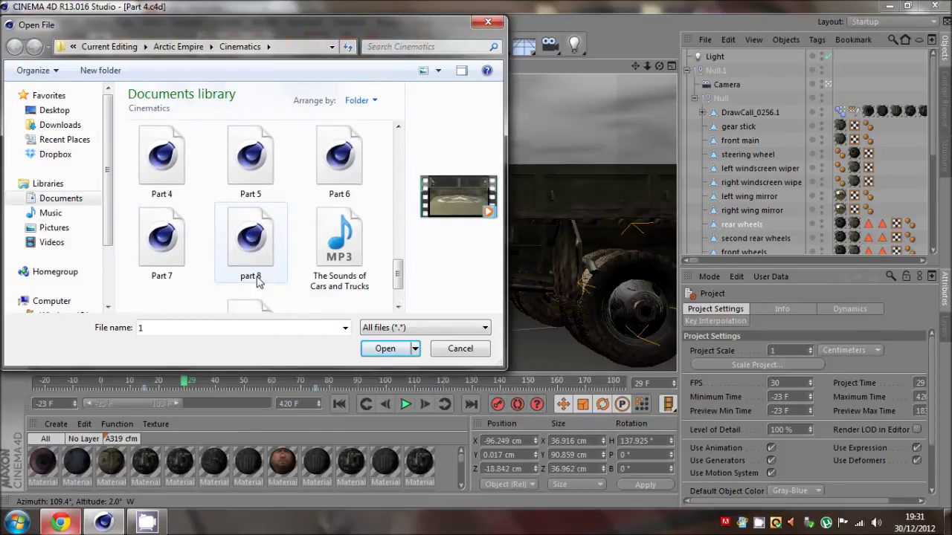
pyautogui.scroll(1, 313, 182)
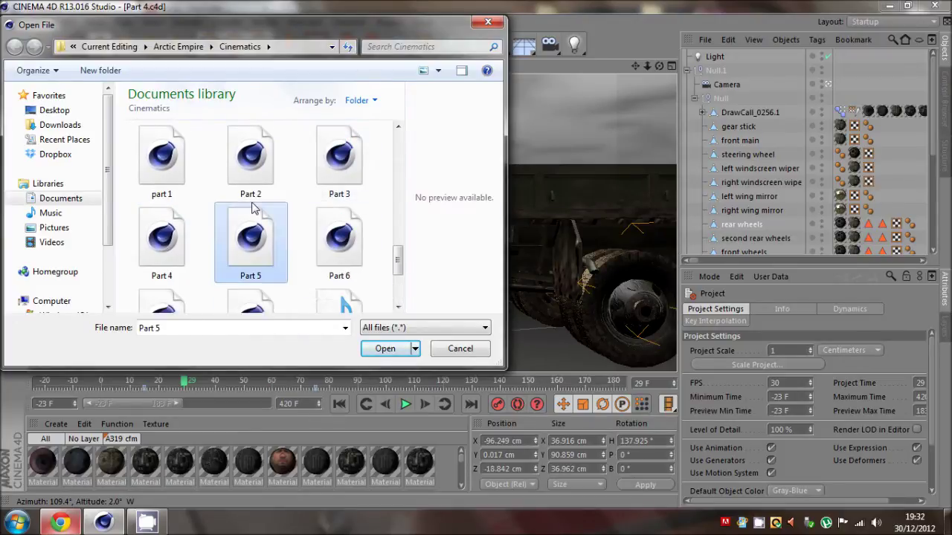
pyautogui.click(339, 160)
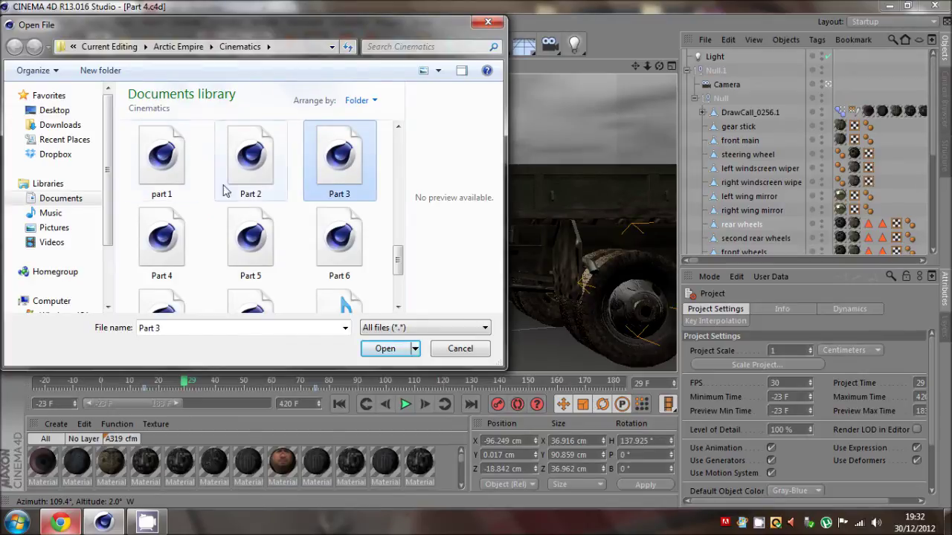
pyautogui.doubleClick(156, 180)
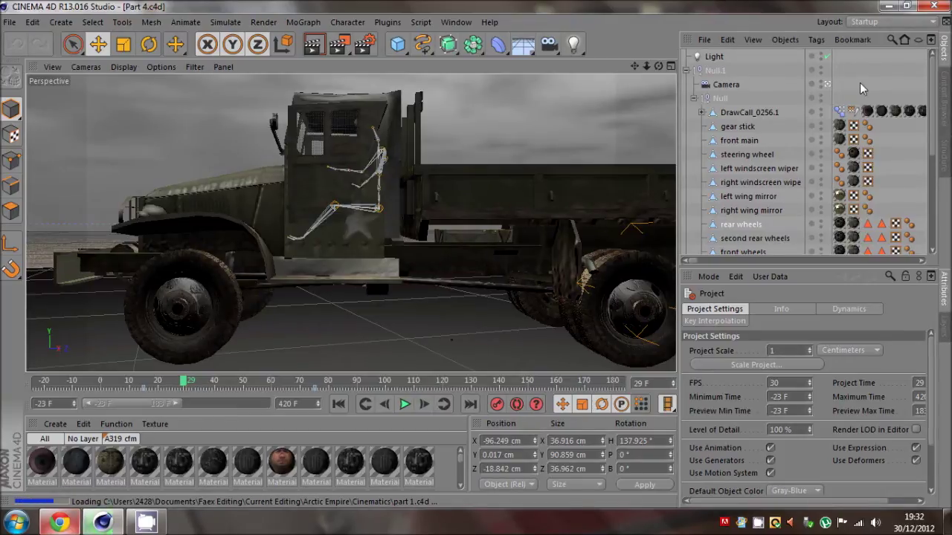
# Step: Refresh the perspective view of the part 1 scene and scrub its animation to frame 32
pyautogui.click(860, 83)
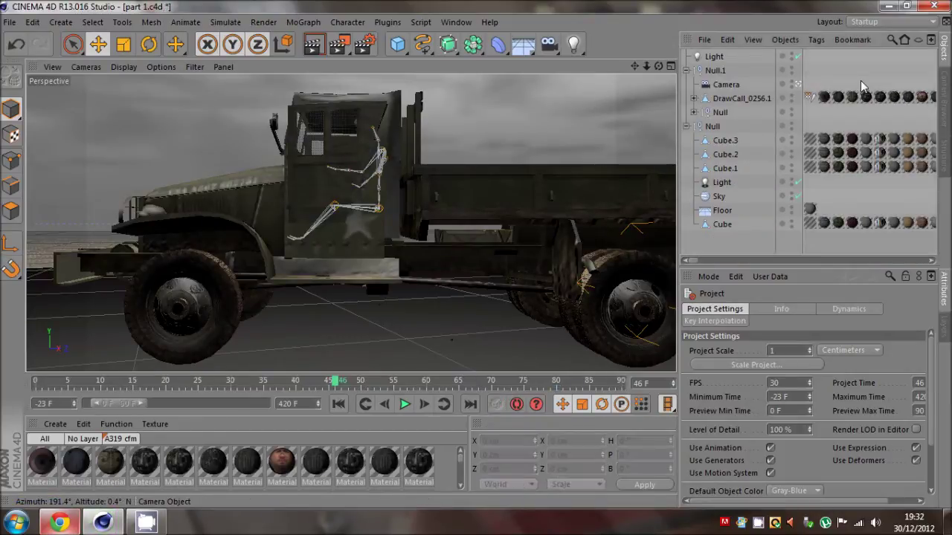
pyautogui.middleClick(376, 223)
pyautogui.middleClick(228, 174)
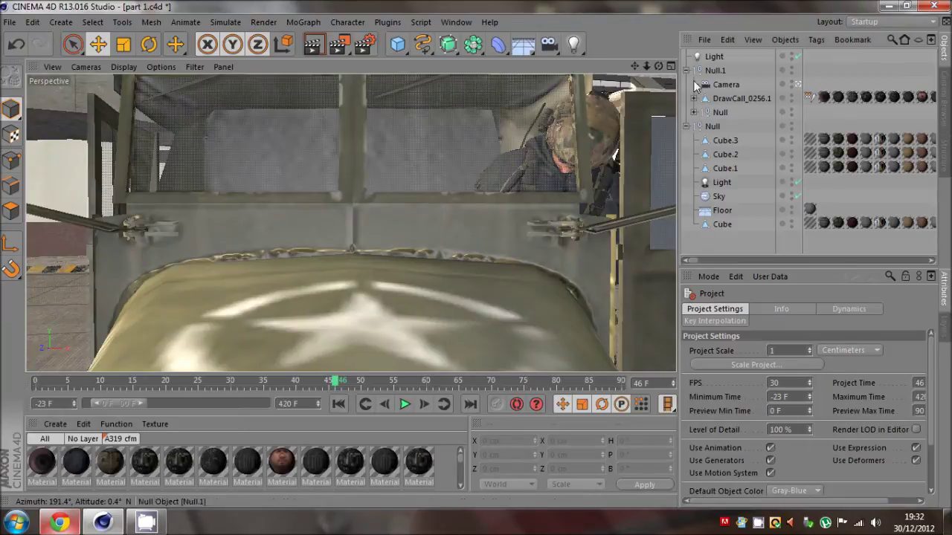
pyautogui.click(798, 84)
pyautogui.moveTo(66, 387); pyautogui.dragTo(244, 386)
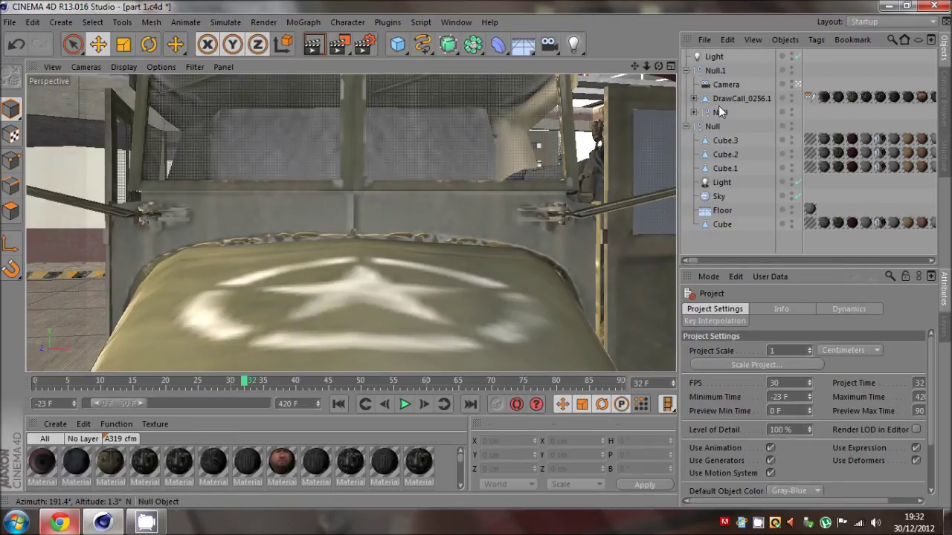
# Step: Temporarily hide the truck's Null under Null.1 to view the soldier, and select the DrawCall_0256.1 object
pyautogui.click(786, 114)
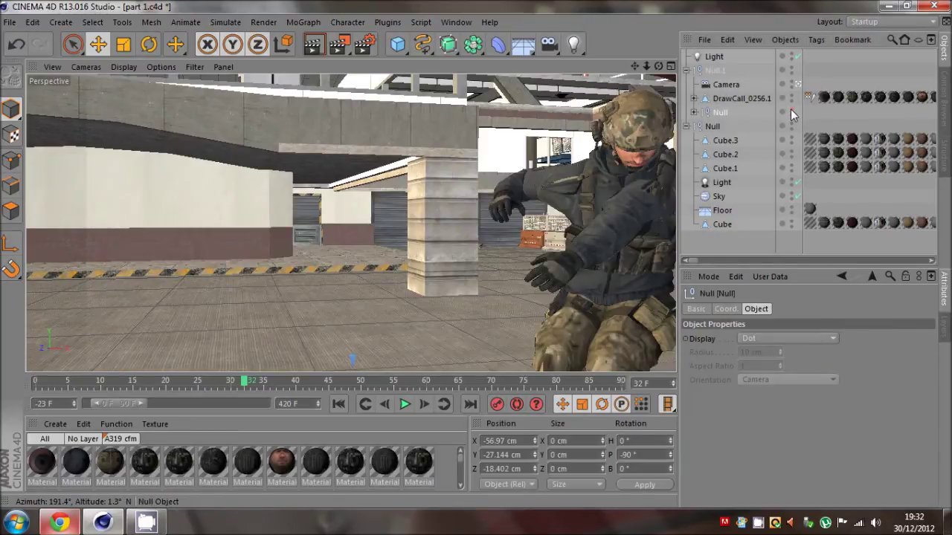
pyautogui.click(728, 98)
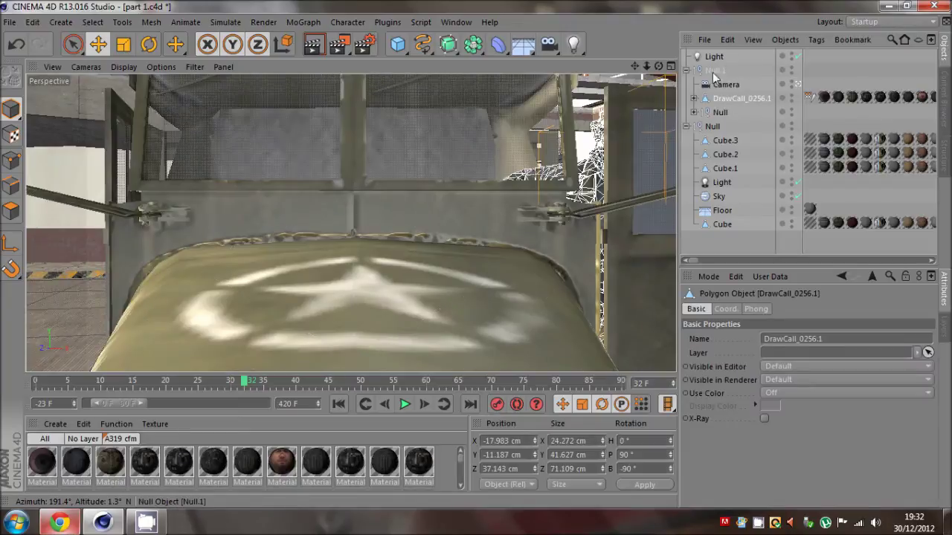
# Step: Hide Cube, Cube.1, Cube.2 and Cube.3 of the Null group in the editor and scrub the animation to frame 79
pyautogui.click(791, 123)
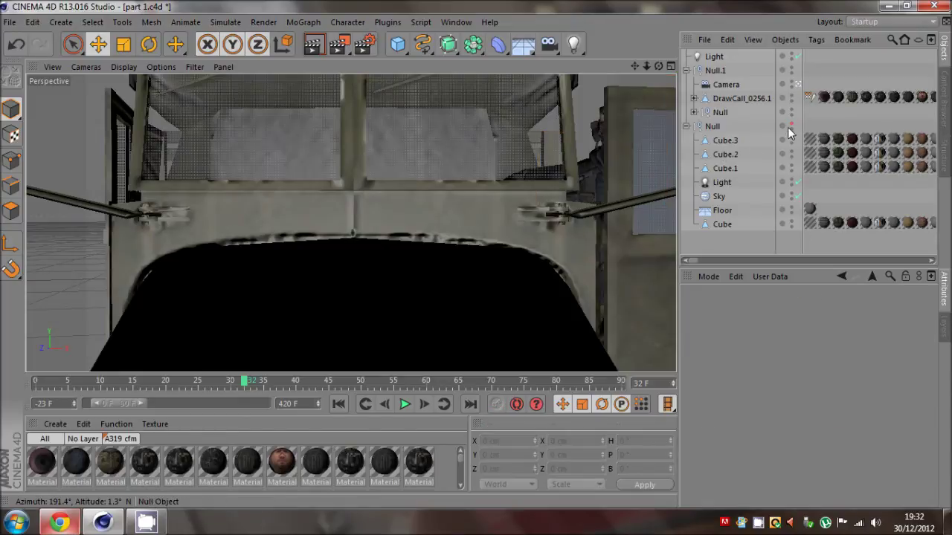
pyautogui.click(790, 124)
pyautogui.click(725, 140)
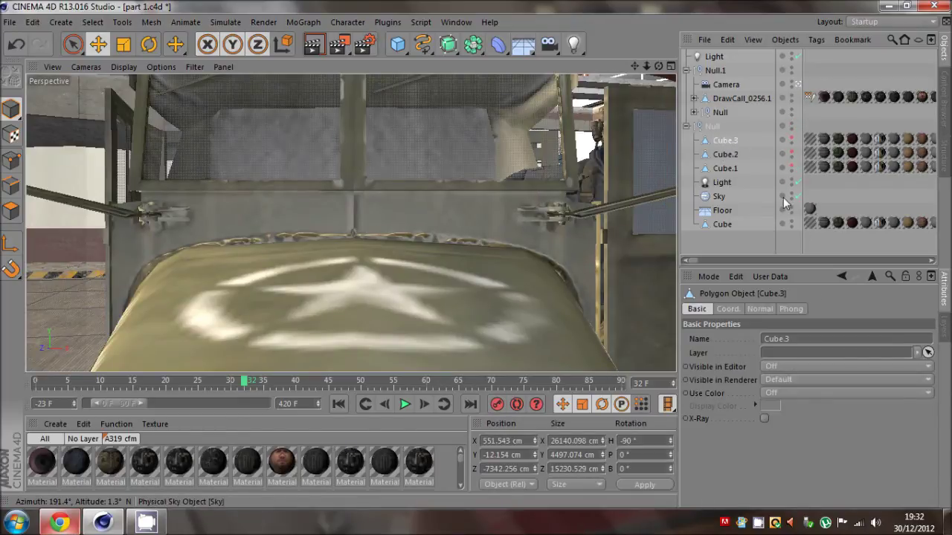
pyautogui.click(793, 223)
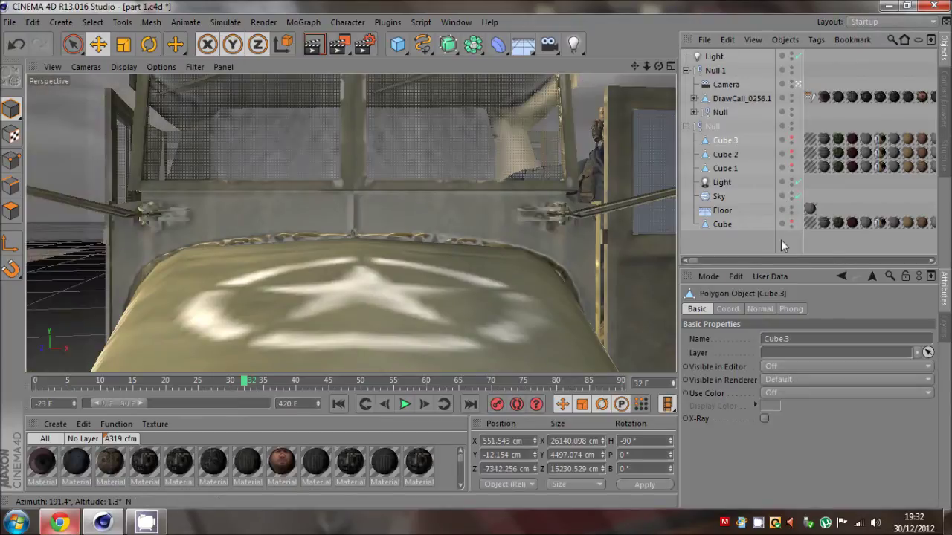
pyautogui.click(760, 252)
pyautogui.moveTo(180, 391); pyautogui.dragTo(550, 383)
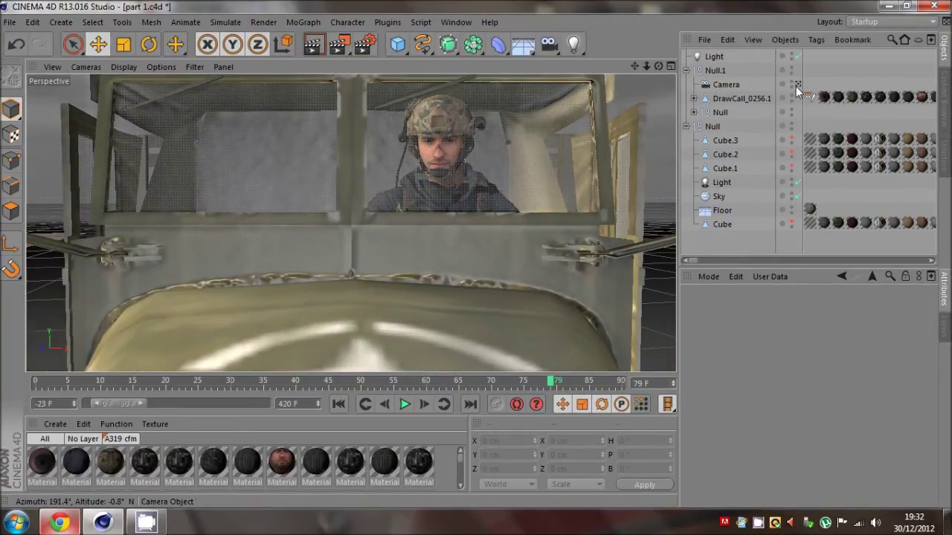
# Step: Leave the scene camera for the free editor view and examine the truck from its side at close range
pyautogui.click(797, 85)
pyautogui.scroll(6, 298, 173)
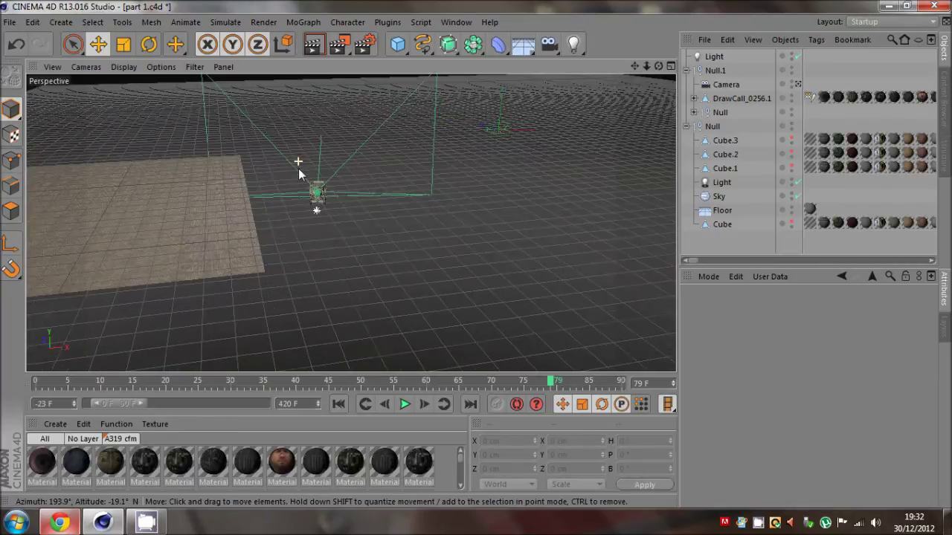
pyautogui.scroll(6, 299, 173)
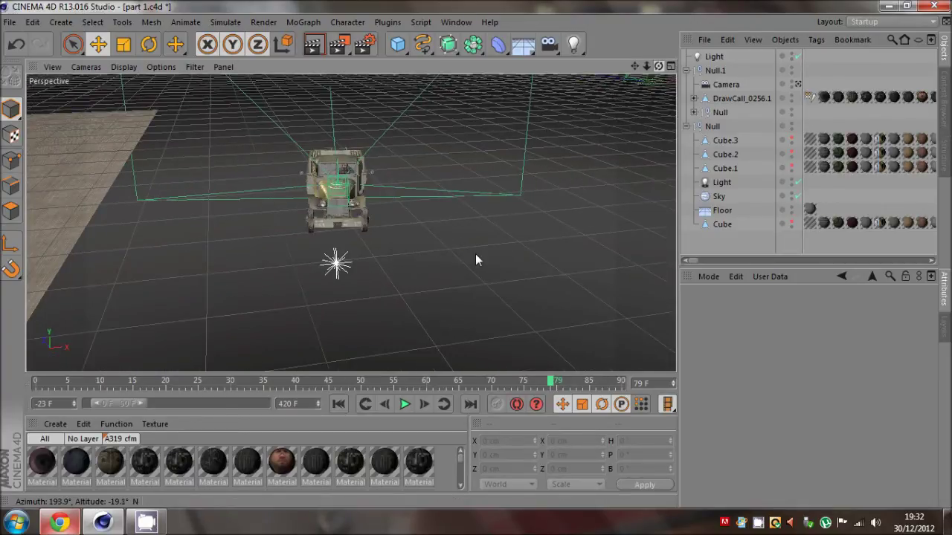
pyautogui.moveTo(475, 253); pyautogui.dragTo(475, 254)
pyautogui.scroll(4, 391, 193)
pyautogui.scroll(3, 501, 146)
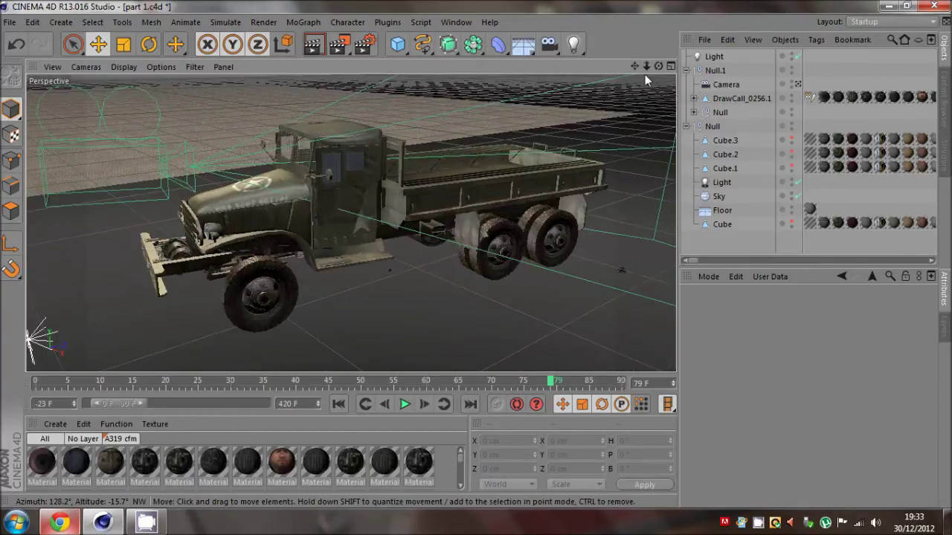
pyautogui.moveTo(658, 66); pyautogui.dragTo(475, 254)
pyautogui.scroll(3, 215, 200)
pyautogui.scroll(3, 235, 258)
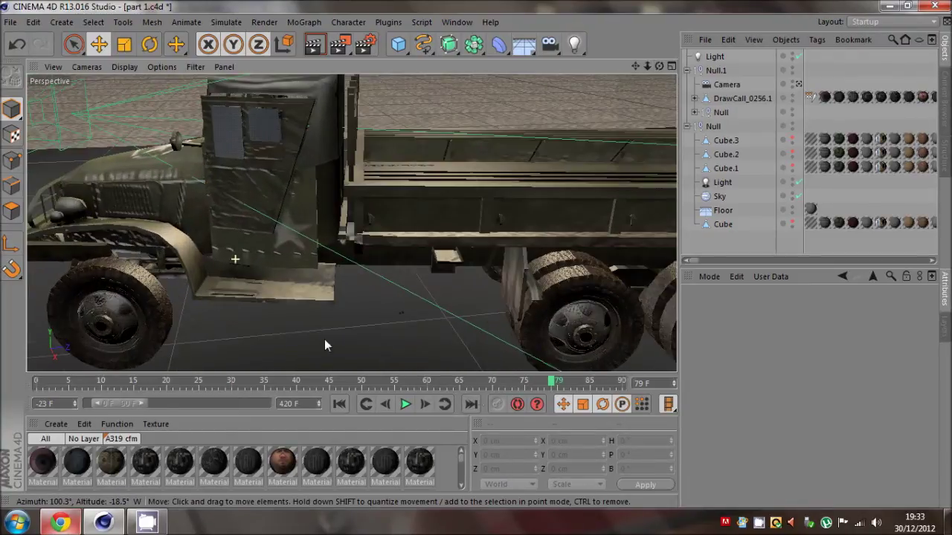
# Step: Rewind the truck animation to frame 0 and scrub through the soldier's climb into the cab up to frame 68
pyautogui.click(339, 403)
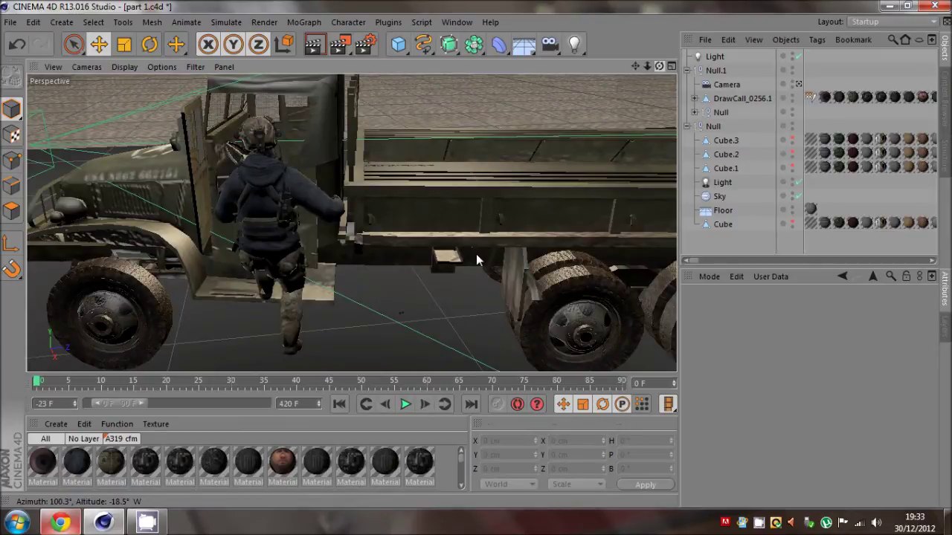
pyautogui.moveTo(476, 254); pyautogui.dragTo(476, 253)
pyautogui.moveTo(42, 380); pyautogui.dragTo(479, 386)
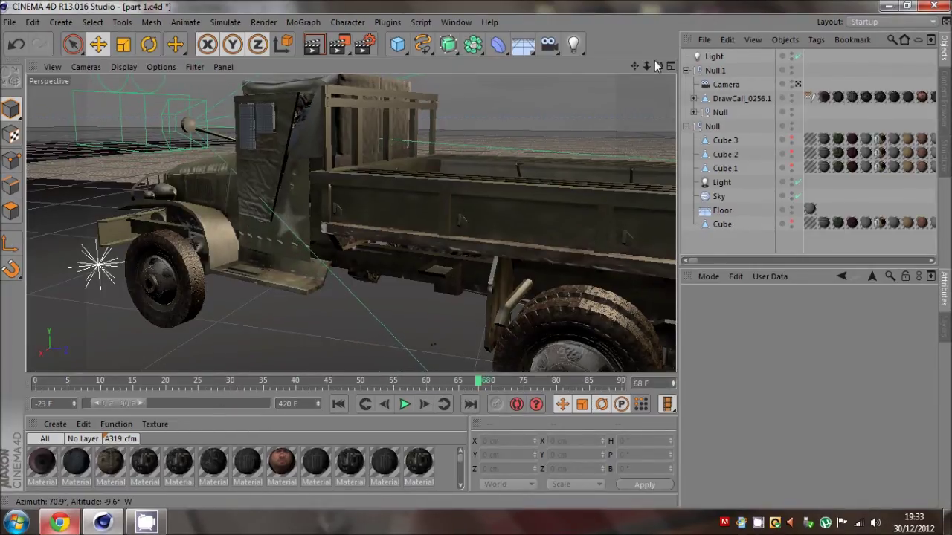
# Step: Replay the soldier's entry into the truck from a closer side angle, going back to frame 12 and stopping at frame 45
pyautogui.moveTo(658, 66); pyautogui.dragTo(475, 254)
pyautogui.scroll(3, 244, 162)
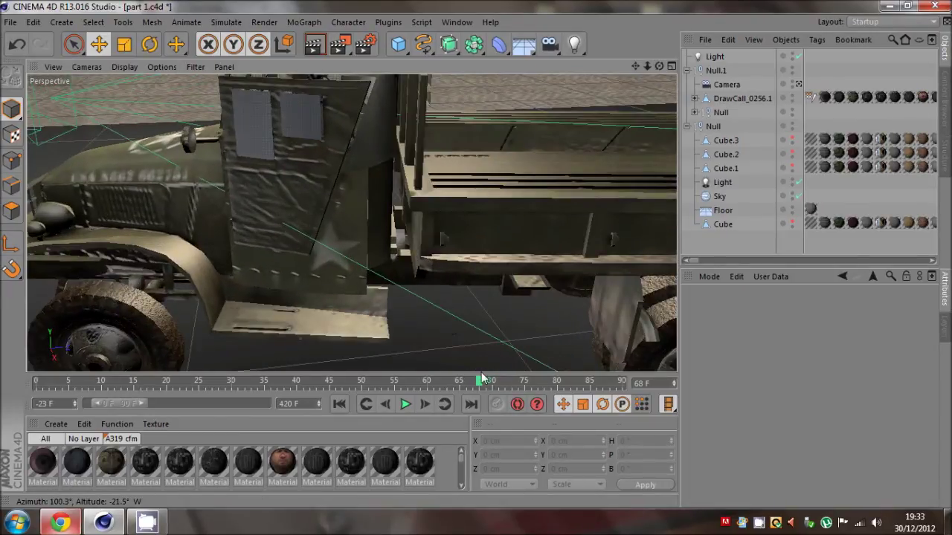
pyautogui.moveTo(482, 379); pyautogui.dragTo(113, 443)
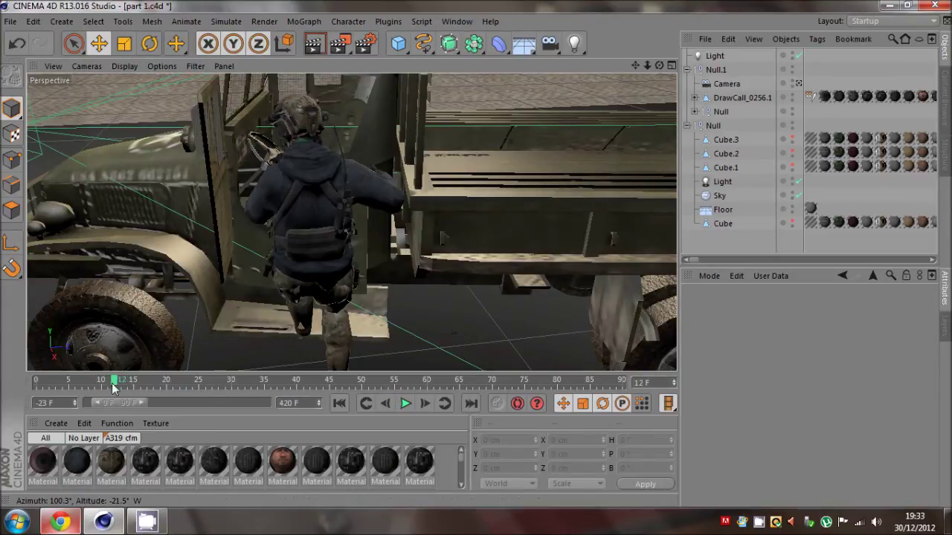
pyautogui.moveTo(113, 386); pyautogui.dragTo(295, 411)
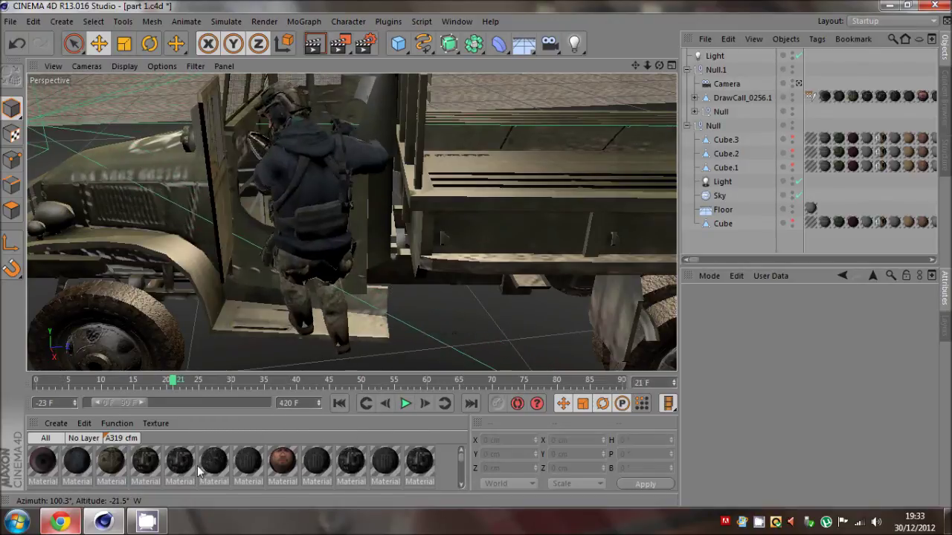
pyautogui.moveTo(172, 384); pyautogui.dragTo(329, 385)
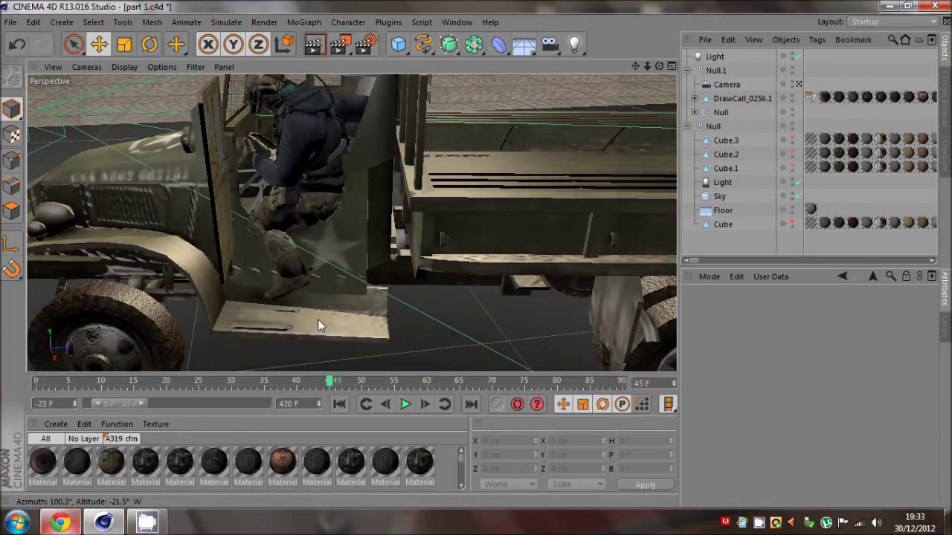
# Step: Look through the scene camera again and scrub the soldier's seating motion to frame 73
pyautogui.click(798, 85)
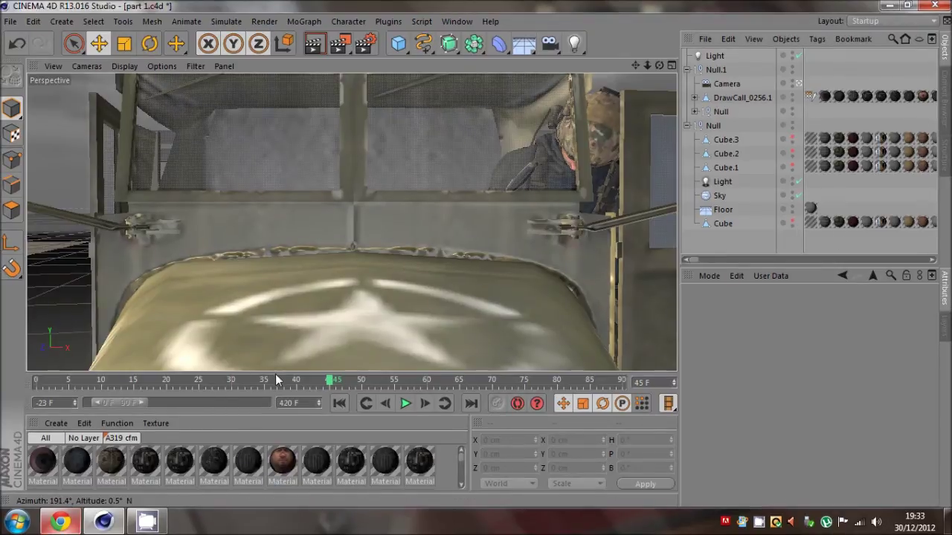
pyautogui.moveTo(275, 381); pyautogui.dragTo(375, 416)
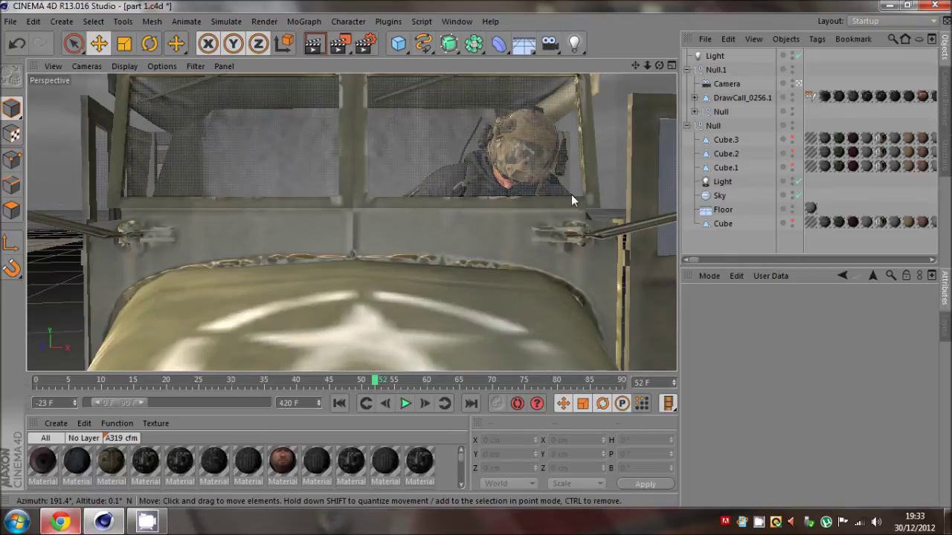
pyautogui.moveTo(389, 385); pyautogui.dragTo(513, 380)
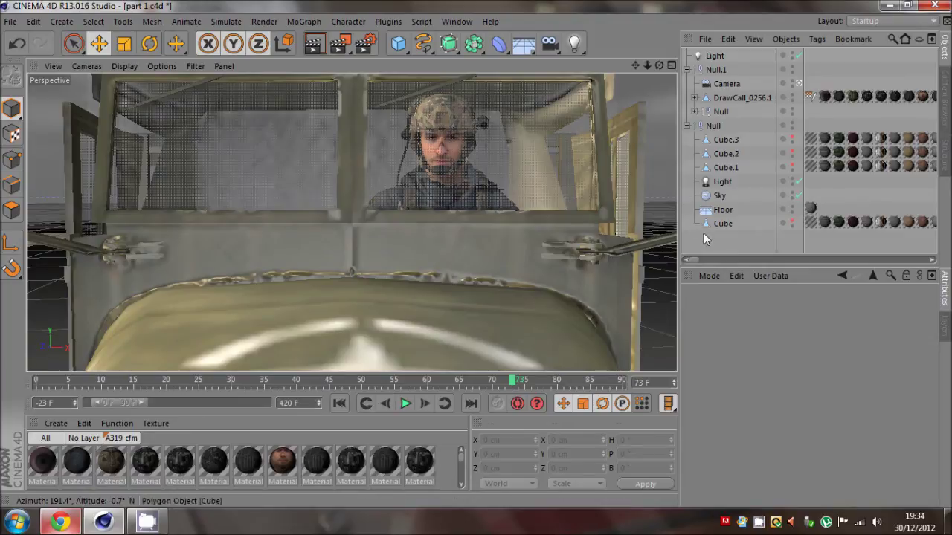
# Step: Start opening another project and browse from the Cinematics folder to the Helicopter folder in Current Editing
pyautogui.click(10, 22)
pyautogui.click(30, 58)
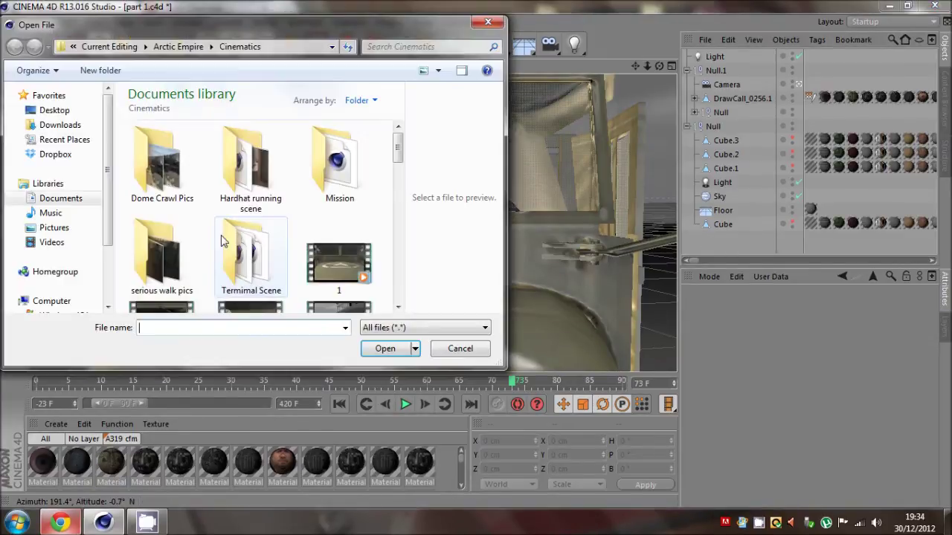
pyautogui.click(112, 47)
pyautogui.click(246, 275)
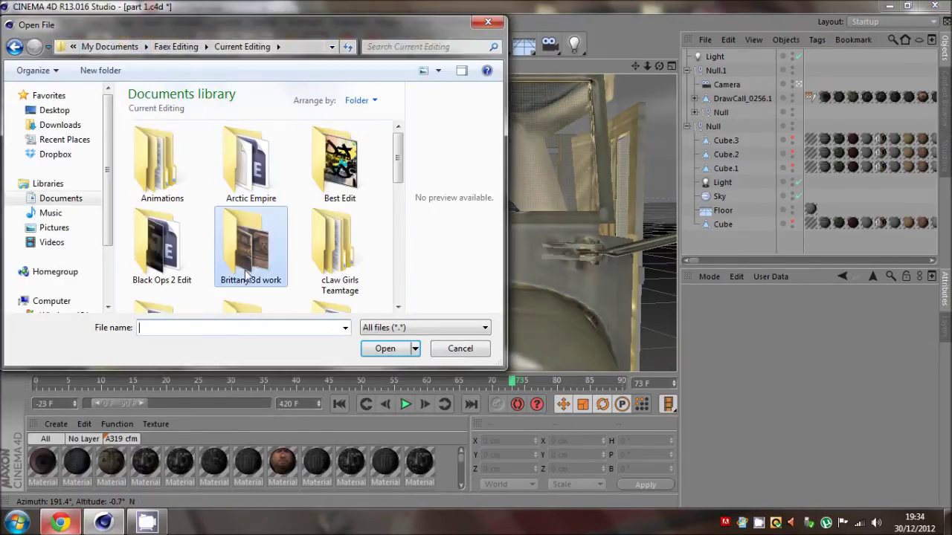
pyautogui.scroll(-1, 280, 236)
pyautogui.scroll(-2, 280, 237)
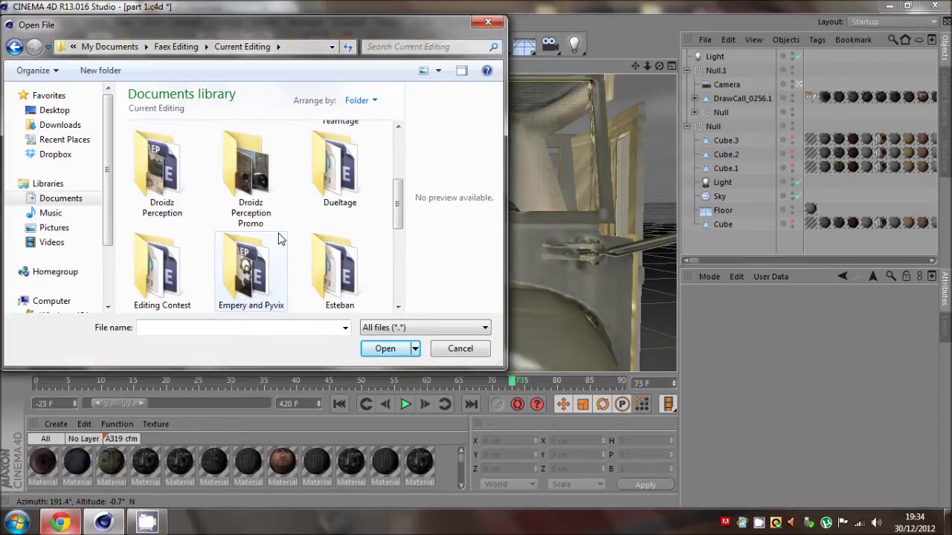
pyautogui.doubleClick(338, 257)
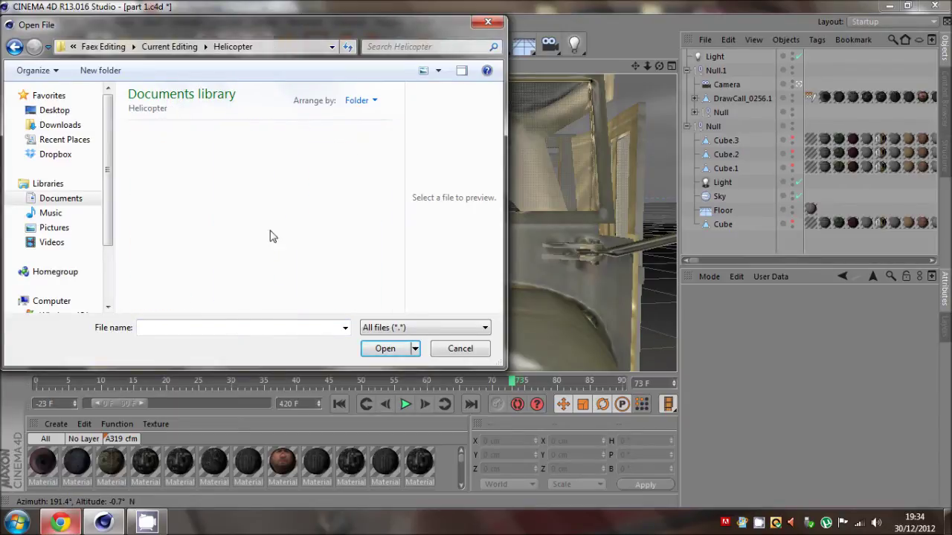
# Step: Look through the project files in the Helicopter folder and open the get into helicopter project
pyautogui.click(336, 275)
pyautogui.scroll(-1, 329, 272)
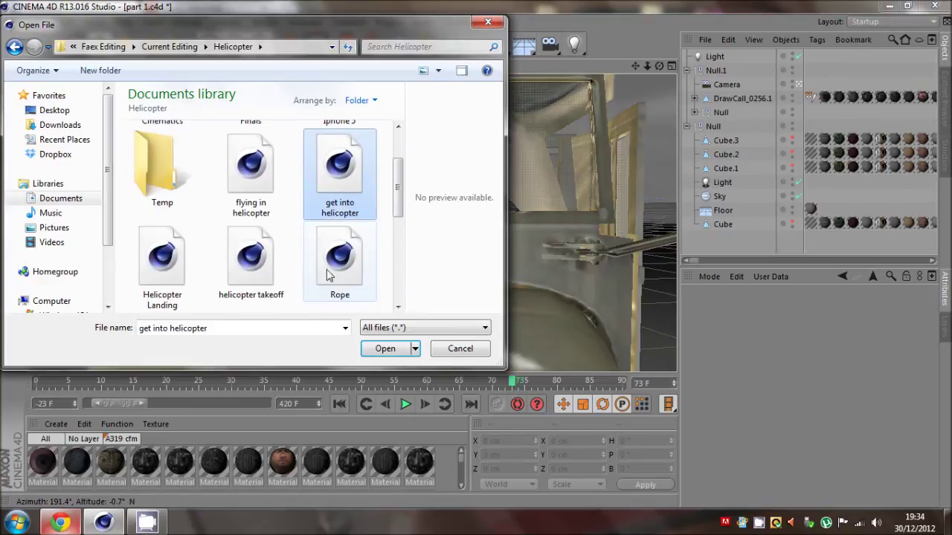
pyautogui.click(336, 260)
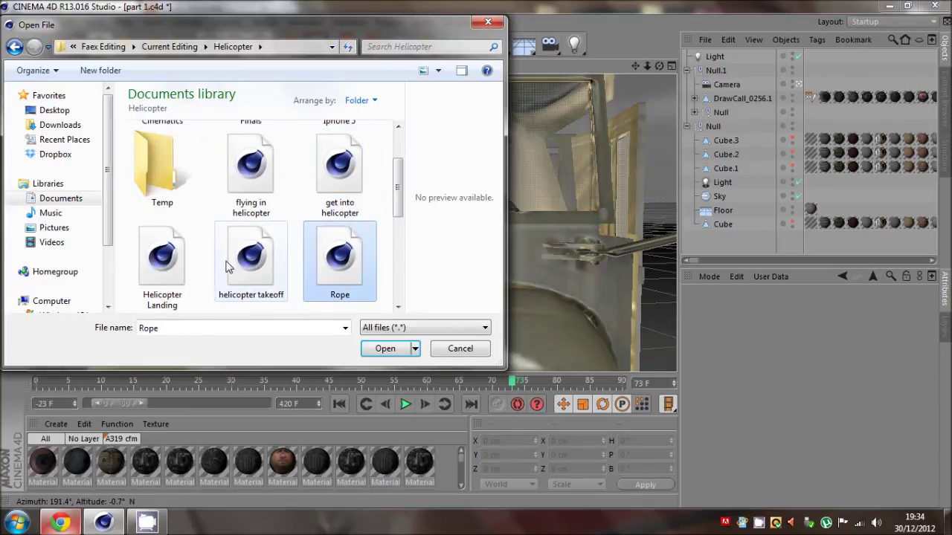
pyautogui.click(158, 270)
pyautogui.scroll(-1, 158, 269)
pyautogui.scroll(1, 245, 245)
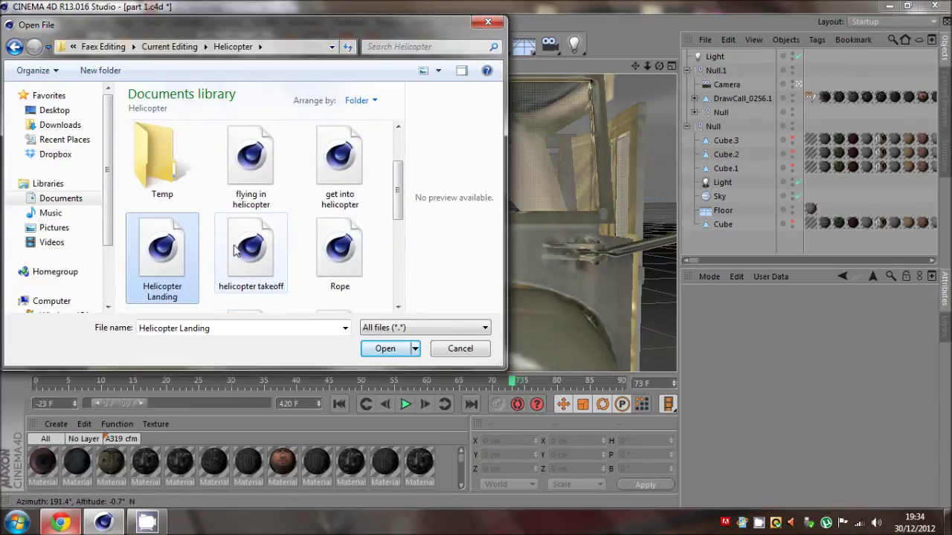
pyautogui.doubleClick(327, 186)
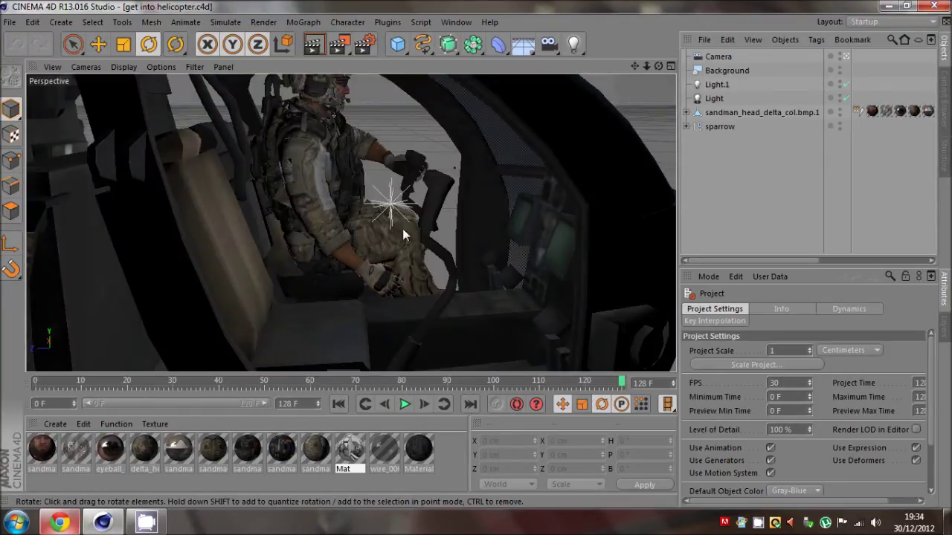
# Step: Scrub the helicopter boarding animation to frame 62 and view the soldier and helicopter from outside
pyautogui.moveTo(107, 381); pyautogui.dragTo(484, 382)
pyautogui.moveTo(660, 66); pyautogui.dragTo(476, 253)
pyautogui.moveTo(153, 385); pyautogui.dragTo(318, 385)
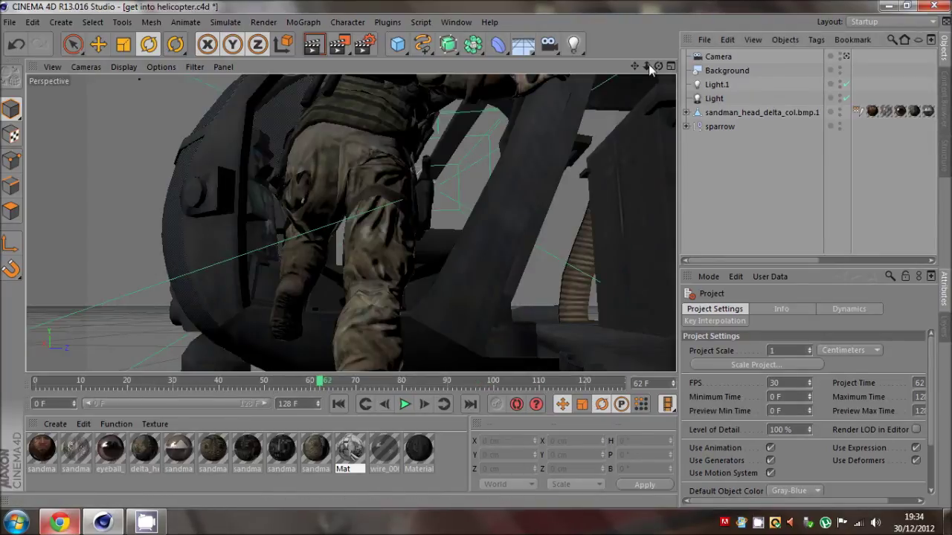
pyautogui.moveTo(648, 65); pyautogui.dragTo(476, 253)
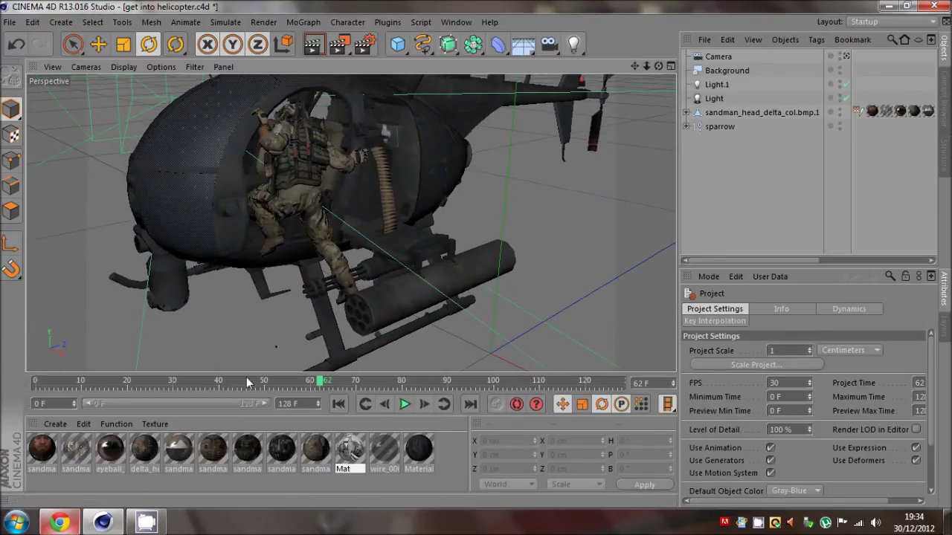
# Step: Return the boarding animation to frame 0, scrub to frame 49 and inspect the soldier's climb from the helicopter's side
pyautogui.moveTo(246, 379); pyautogui.dragTo(14, 382)
pyautogui.moveTo(102, 401); pyautogui.dragTo(63, 397)
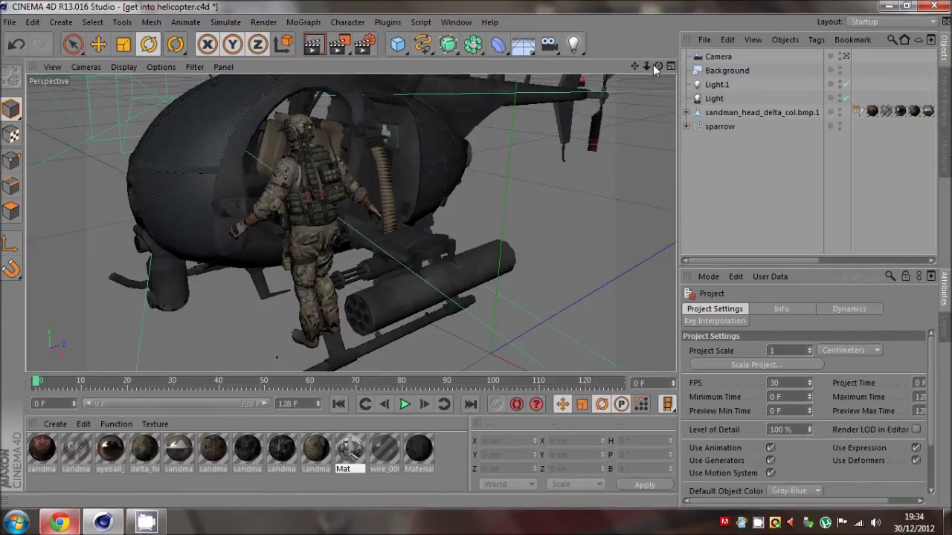
pyautogui.moveTo(658, 67); pyautogui.dragTo(476, 253)
pyautogui.moveTo(296, 381); pyautogui.dragTo(269, 390)
pyautogui.moveTo(658, 66); pyautogui.dragTo(476, 253)
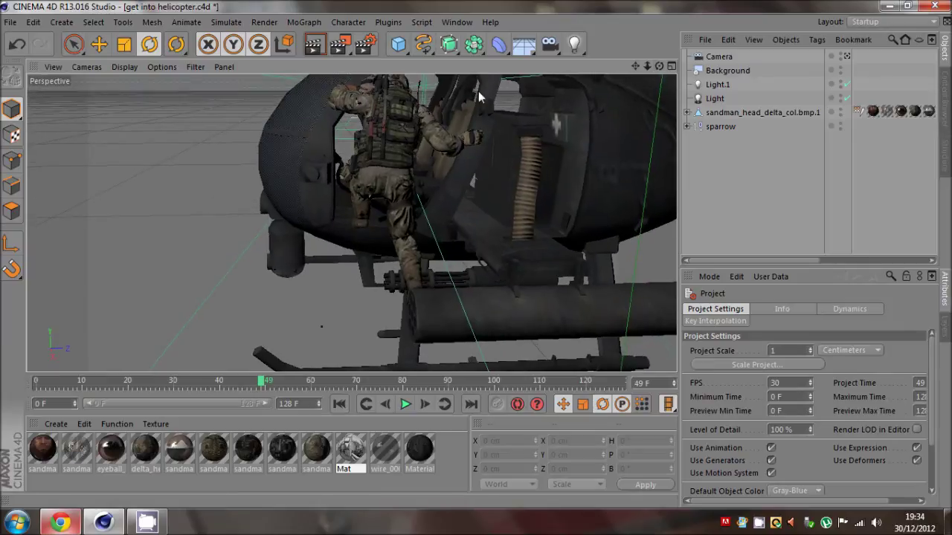
pyautogui.moveTo(659, 66); pyautogui.dragTo(447, 182)
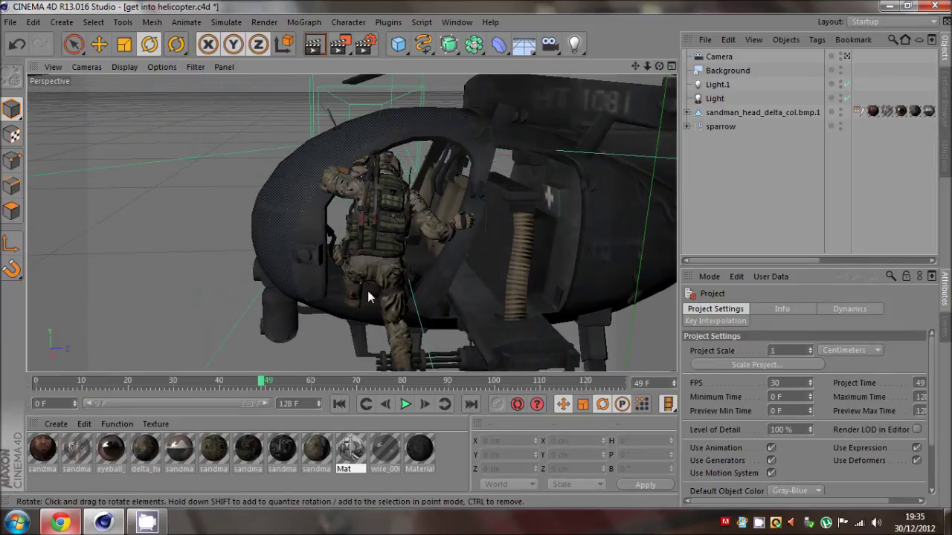
# Step: Scrub the boarding animation to frame 97 and examine the seated soldier's arm and hand up close
pyautogui.moveTo(263, 384); pyautogui.dragTo(482, 385)
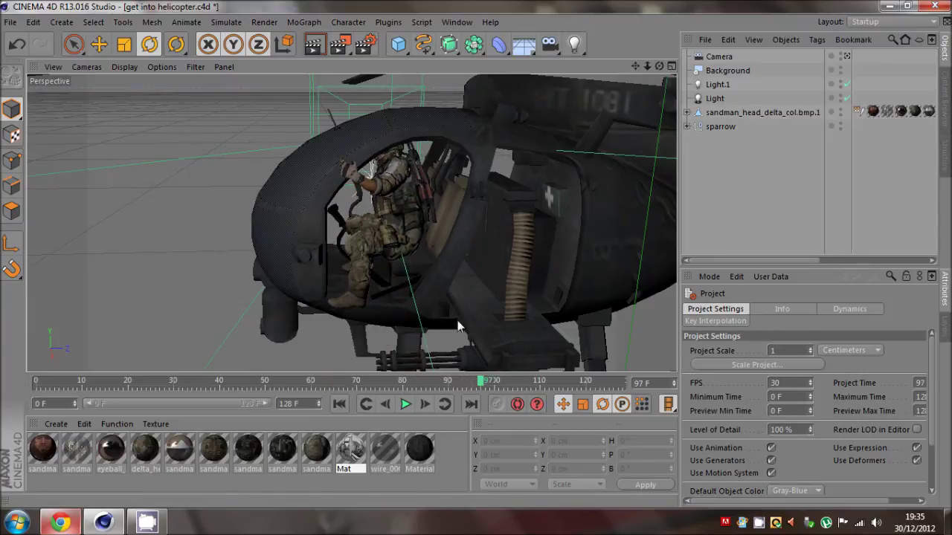
pyautogui.scroll(4, 341, 174)
pyautogui.scroll(2, 341, 174)
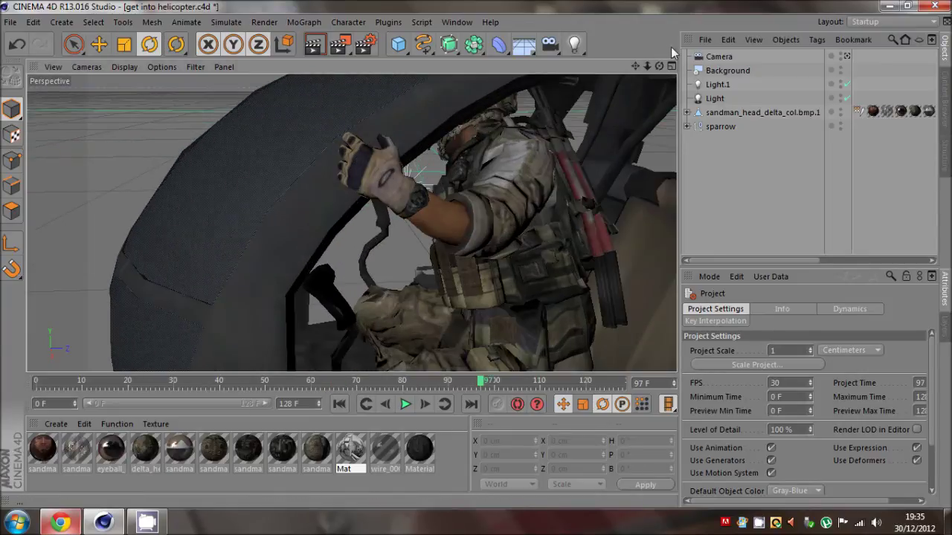
pyautogui.keyDown('alt'); pyautogui.moveTo(478, 257); pyautogui.dragTo(455, 272); pyautogui.keyUp('alt')
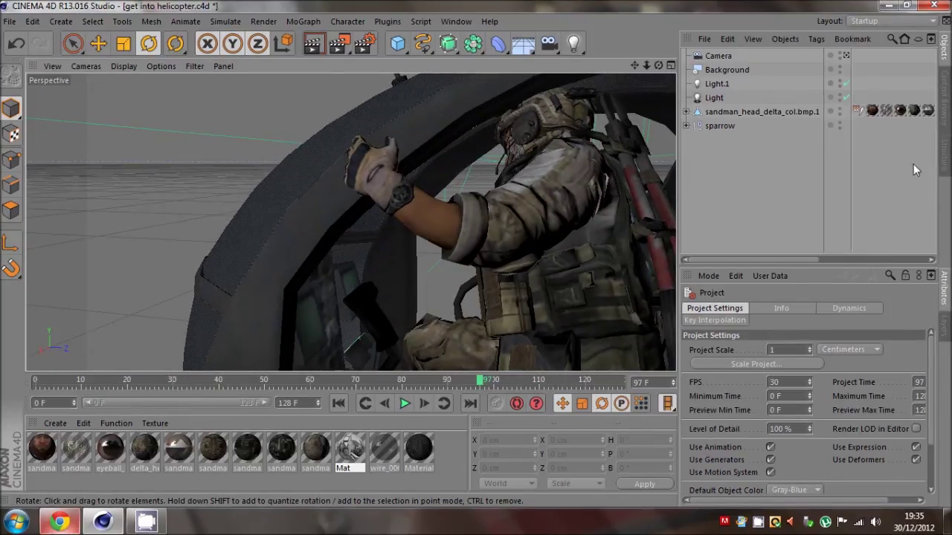
# Step: Briefly switch to the scene camera and back, and scrub the animation to frame 84 to view the hand's grip
pyautogui.click(845, 56)
pyautogui.click(845, 56)
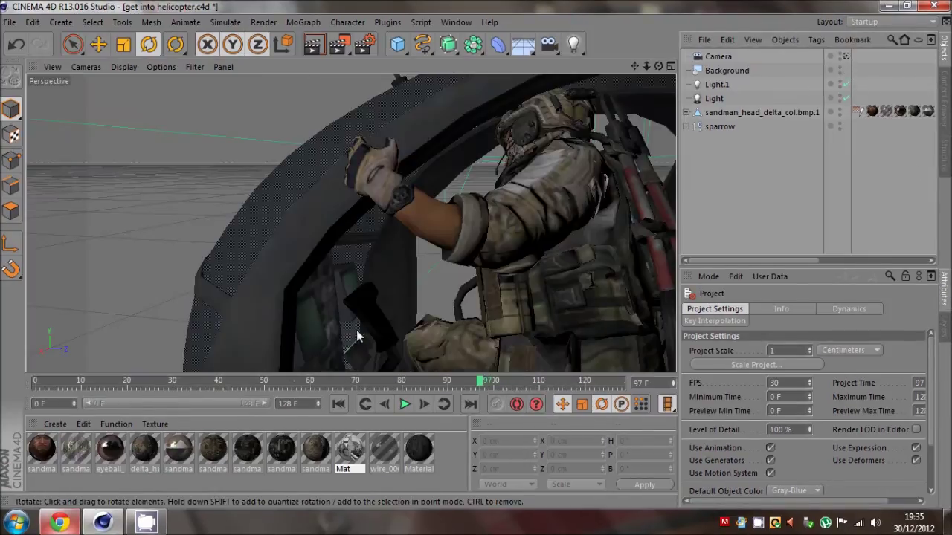
pyautogui.moveTo(287, 385); pyautogui.dragTo(422, 382)
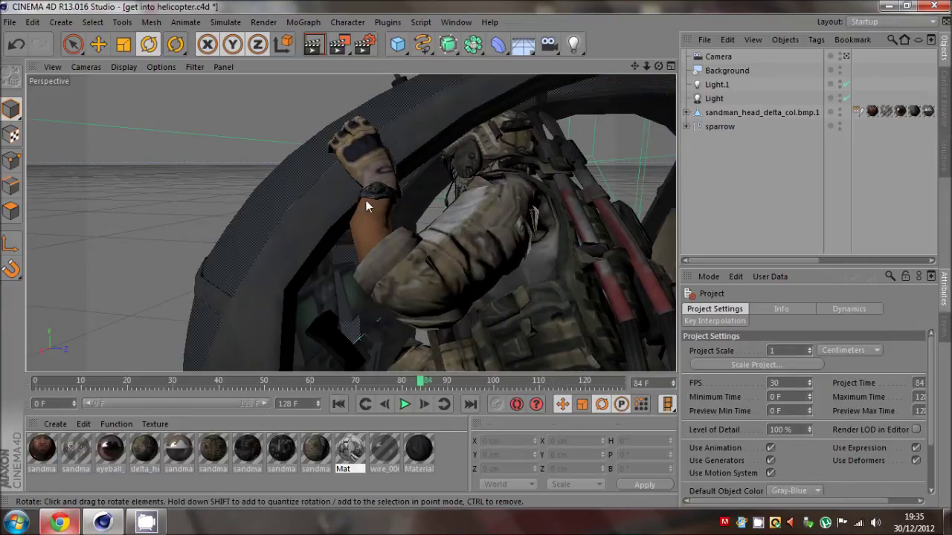
# Step: Briefly switch to the scene camera and back, scrub the boarding animation to frame 116 and inspect the seated soldier up close
pyautogui.click(845, 56)
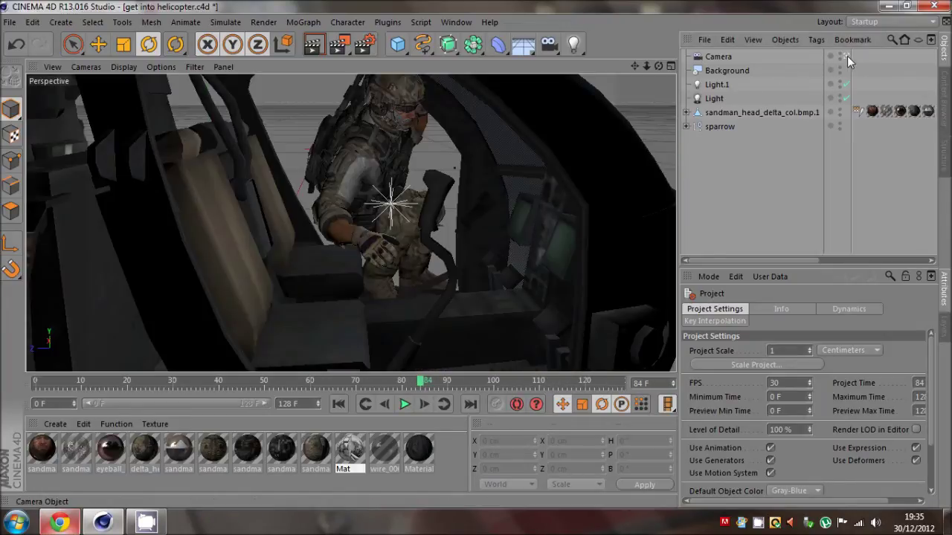
pyautogui.click(847, 56)
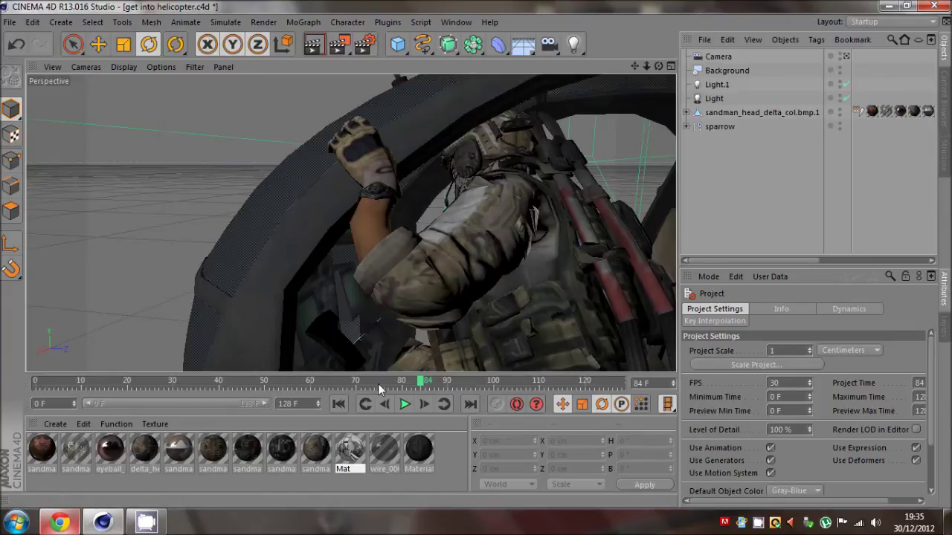
pyautogui.moveTo(419, 385); pyautogui.dragTo(568, 381)
pyautogui.scroll(-5, 238, 266)
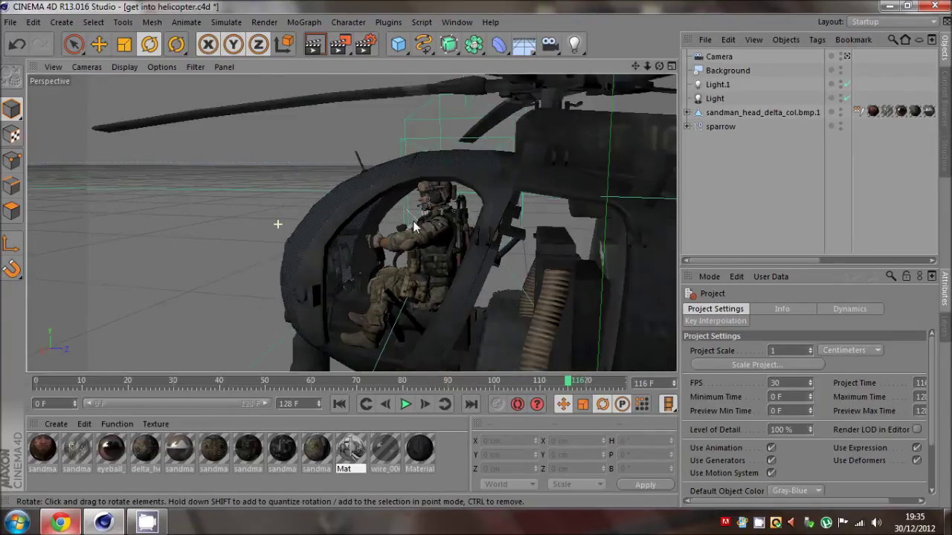
pyautogui.scroll(3, 416, 305)
pyautogui.scroll(2, 416, 309)
pyautogui.scroll(4, 475, 261)
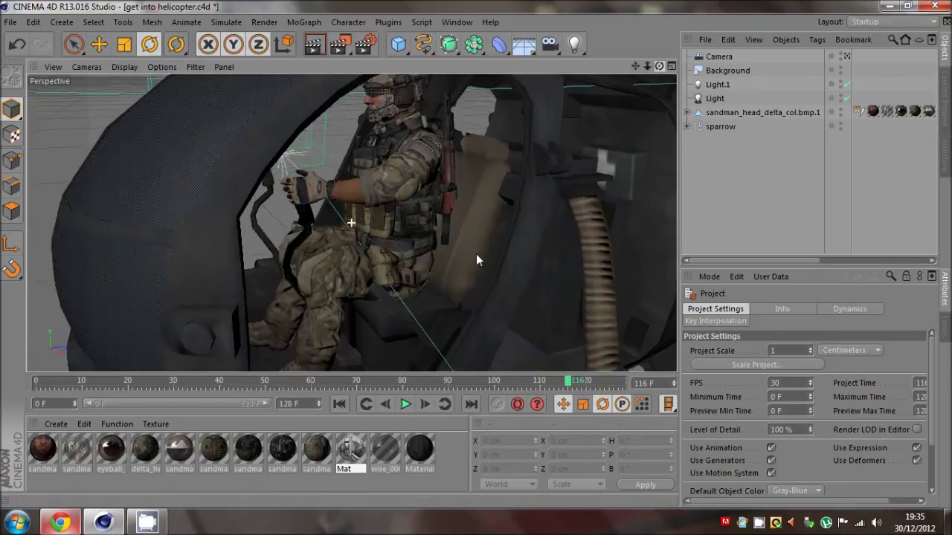
pyautogui.keyDown('alt'); pyautogui.moveTo(476, 254); pyautogui.dragTo(467, 261); pyautogui.keyUp('alt')
# Step: Cancel quitting the program and create a new empty project
pyautogui.click(933, 6)
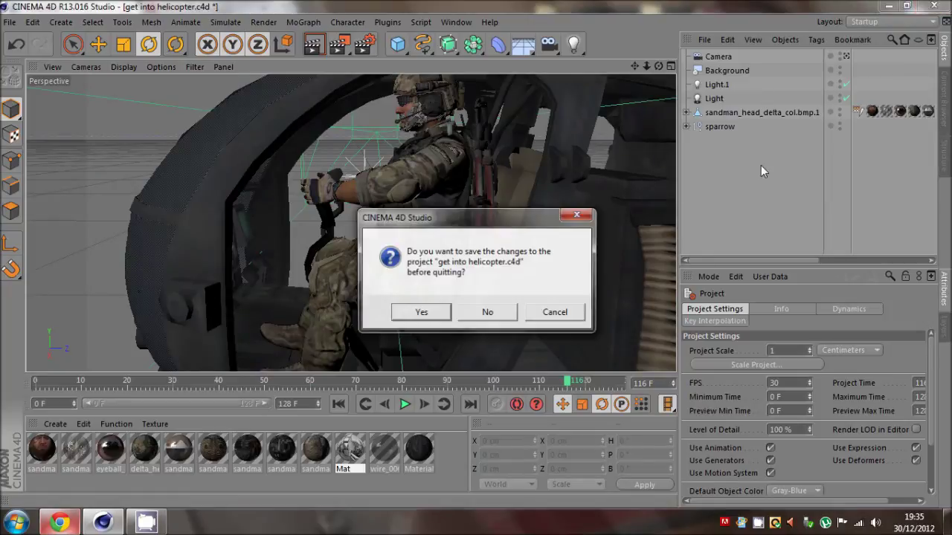
pyautogui.click(550, 318)
pyautogui.click(10, 22)
pyautogui.click(30, 39)
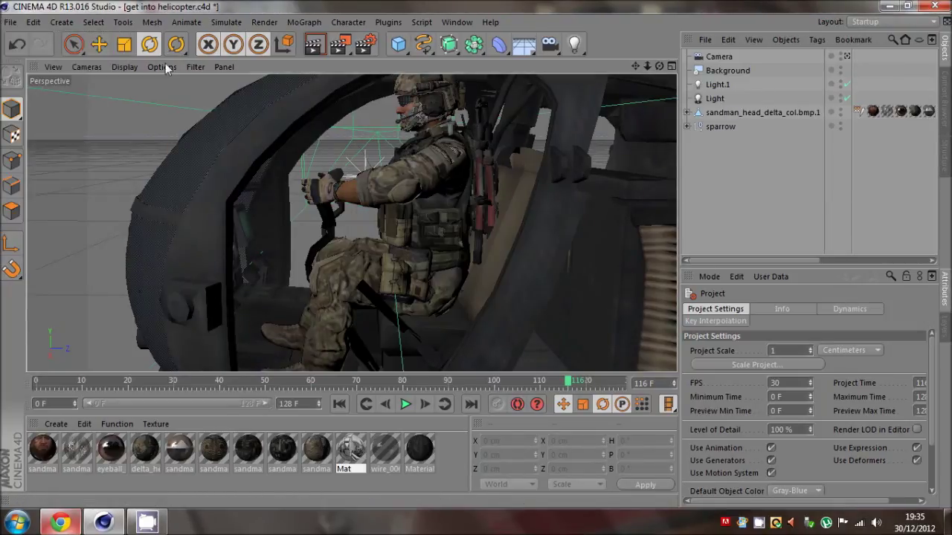
# Step: Show the desktop to launch Skype, and switch back to Cinema 4D
pyautogui.click(889, 6)
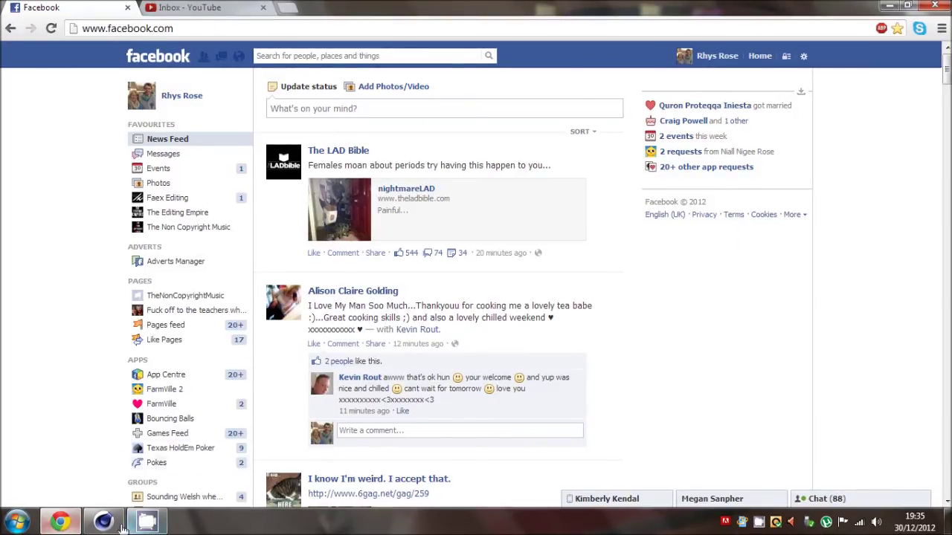
pyautogui.click(103, 523)
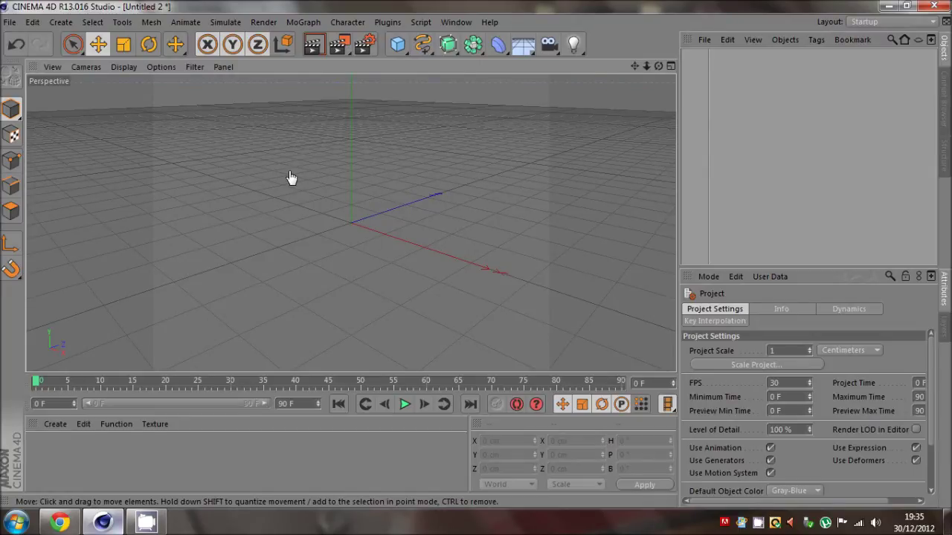
pyautogui.click(887, 9)
pyautogui.press('super+d')
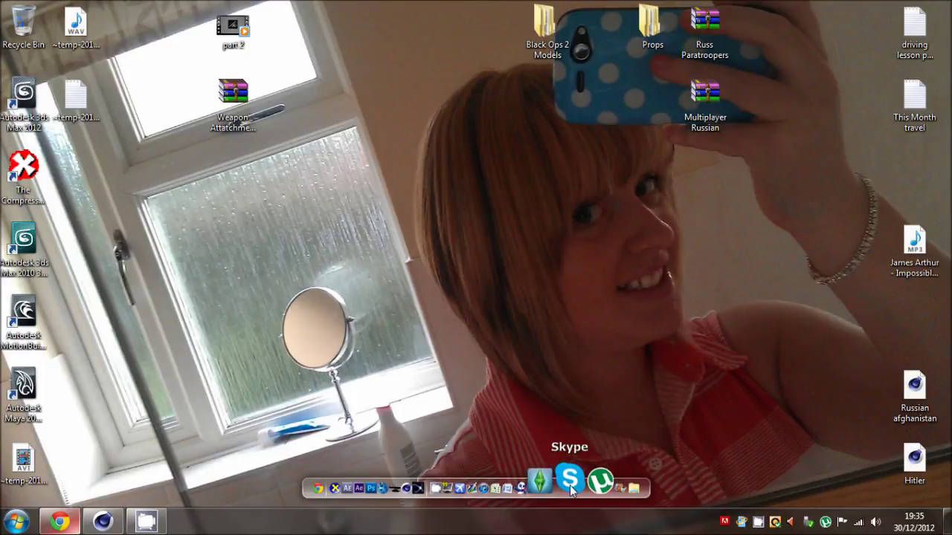
pyautogui.click(95, 524)
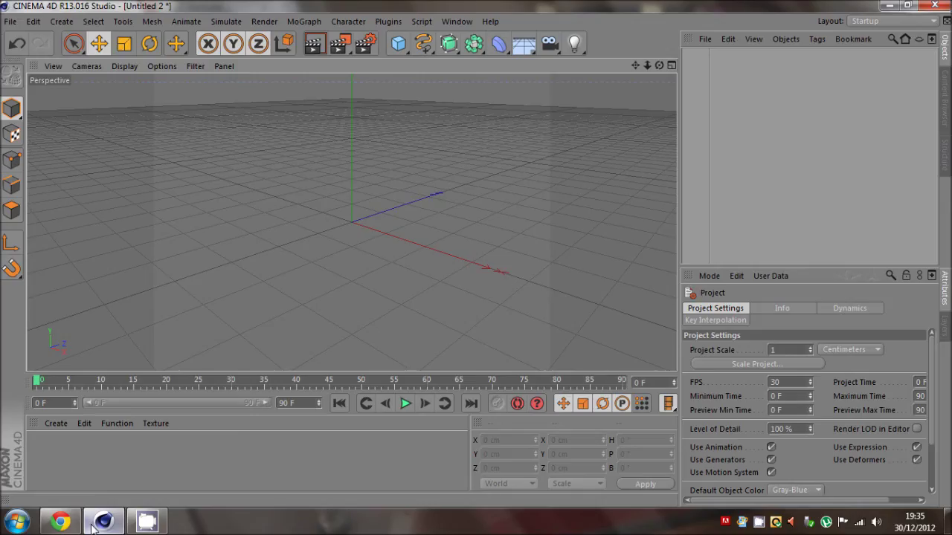
# Step: Reopen the recent helicopter boarding project as a separate copy without keeping the same name and title
pyautogui.click(32, 22)
pyautogui.moveTo(10, 22)
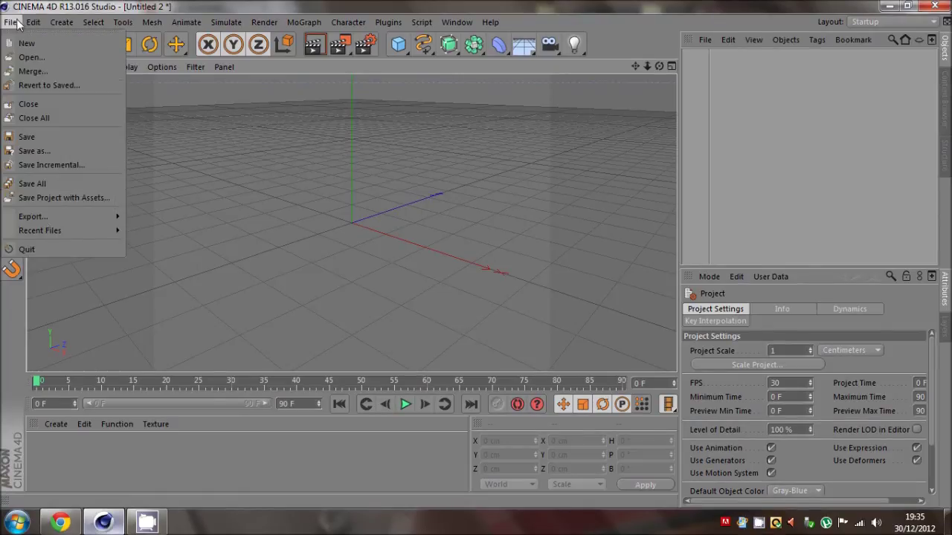
pyautogui.moveTo(44, 231)
pyautogui.click(262, 233)
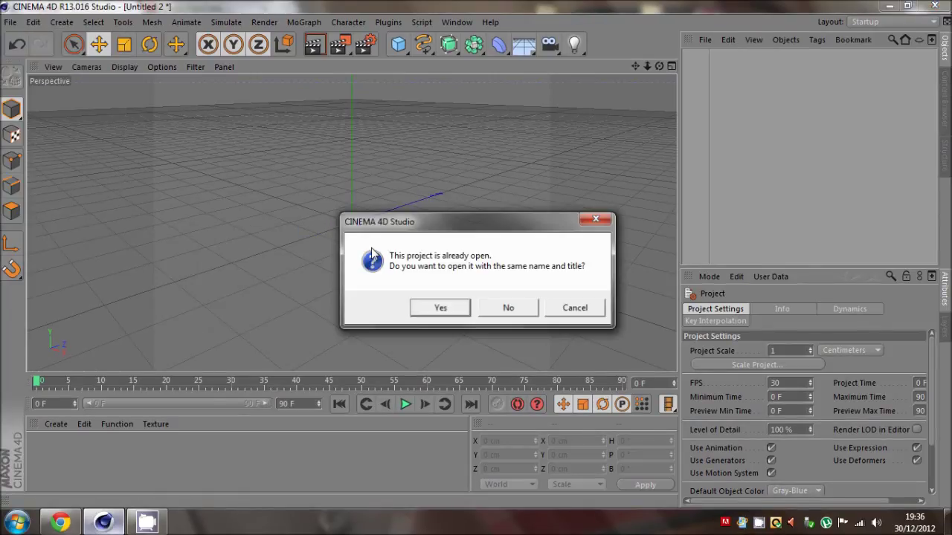
pyautogui.click(511, 311)
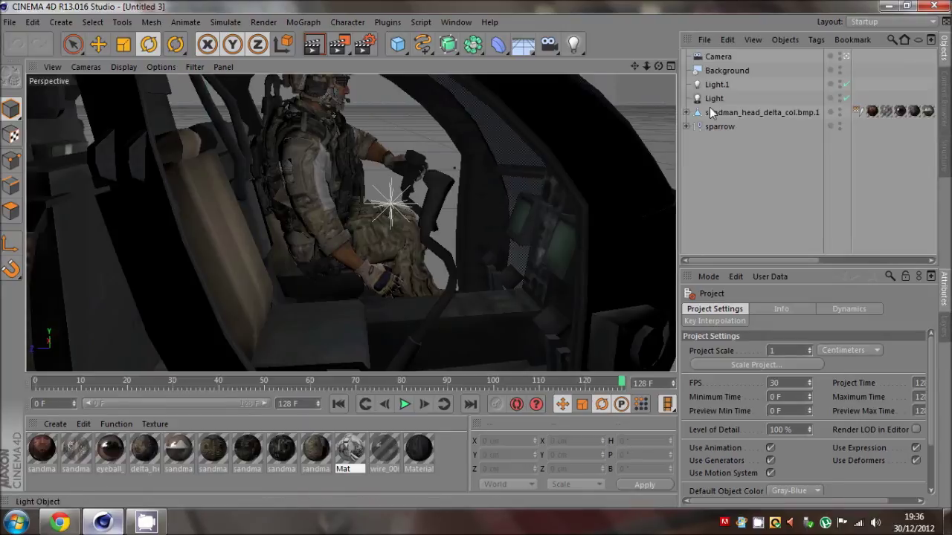
# Step: Expand the soldier's hierarchy, select LeftAnkleJoint.Goal and the root joint in turn, and scrub to frame 81 to review their keyframes
pyautogui.click(685, 113)
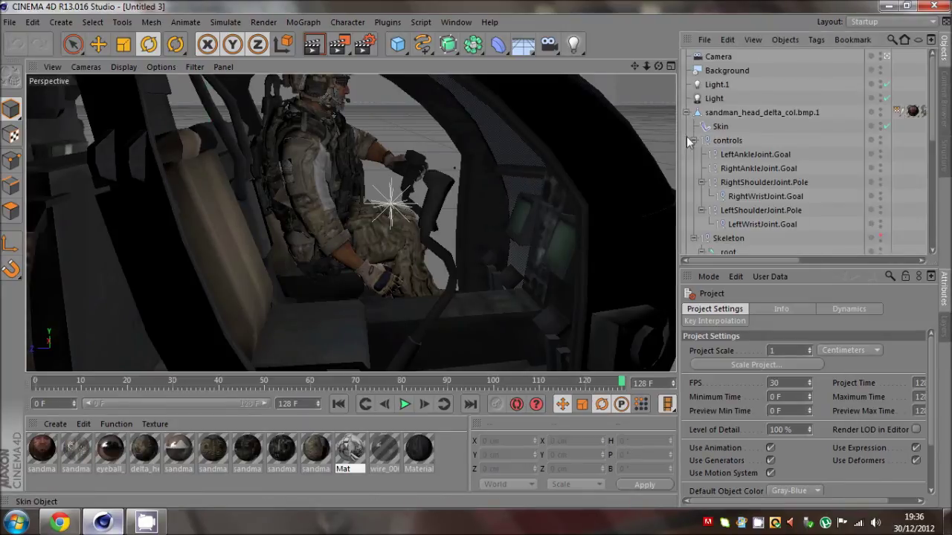
pyautogui.click(751, 155)
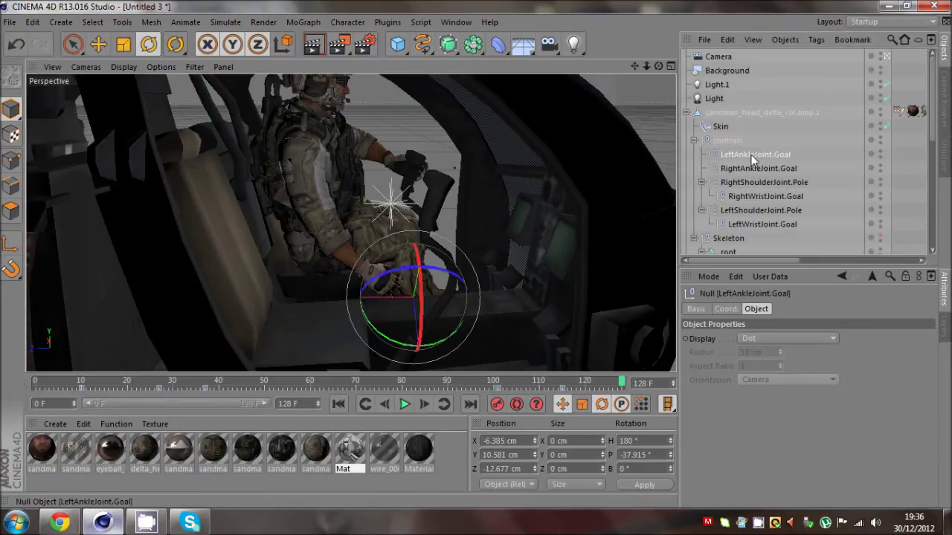
pyautogui.click(98, 43)
pyautogui.moveTo(145, 384); pyautogui.dragTo(467, 386)
pyautogui.scroll(-2, 711, 228)
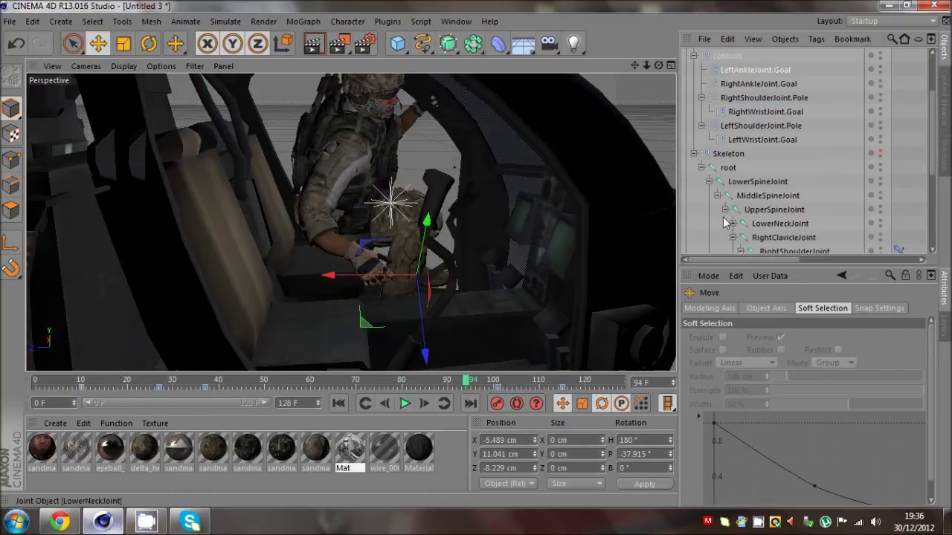
pyautogui.click(728, 168)
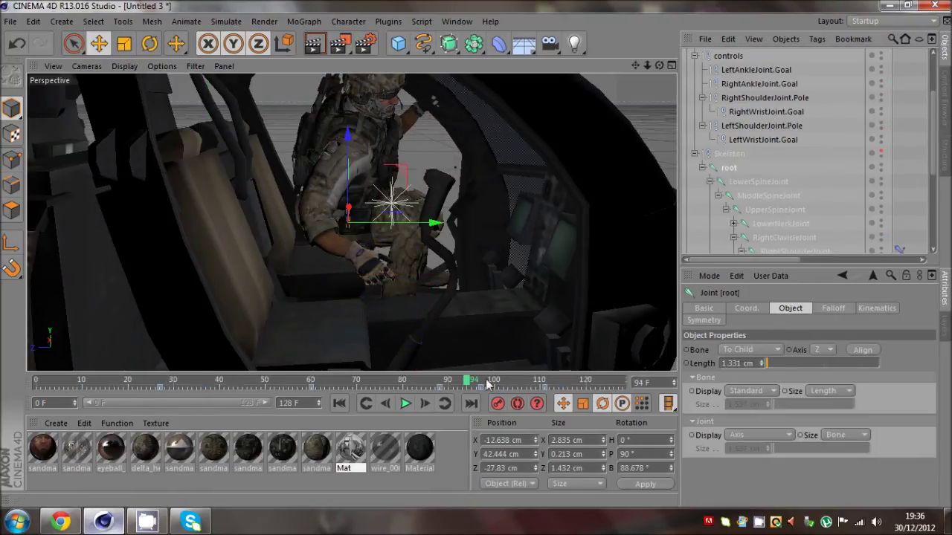
pyautogui.moveTo(487, 383); pyautogui.dragTo(260, 383)
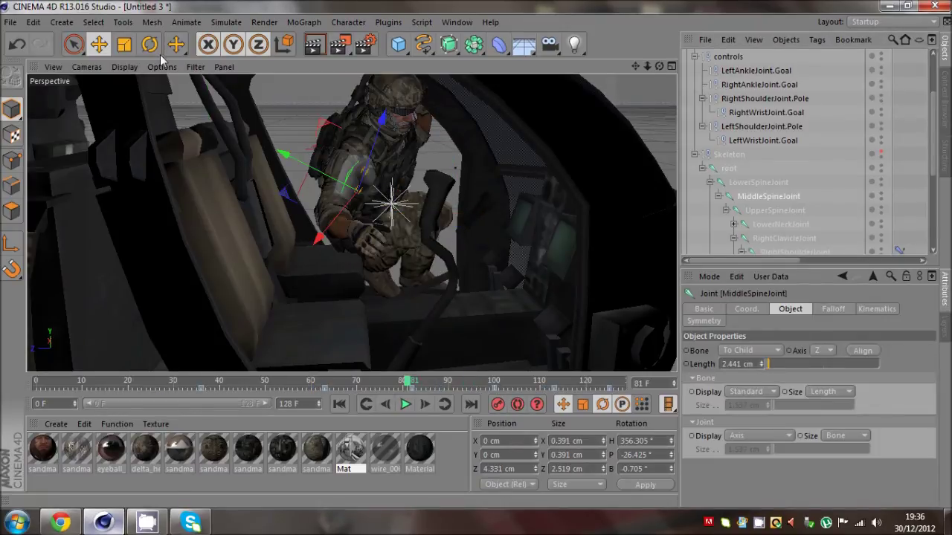
# Step: Try rotating the soldier's MiddleSpineJoint at frame 81 and undo the rotation
pyautogui.click(157, 52)
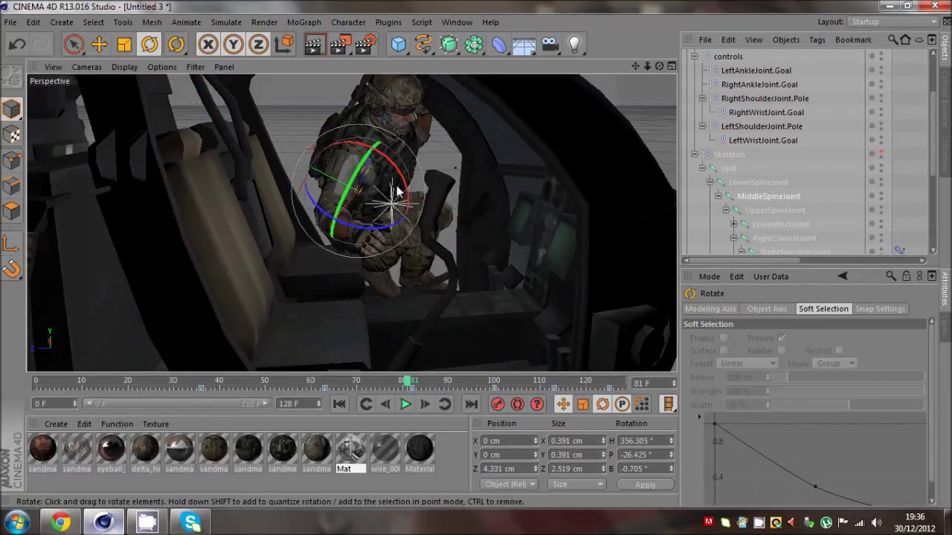
pyautogui.moveTo(397, 192)
pyautogui.mouseDown()
pyautogui.moveTo(383, 170)
pyautogui.moveTo(395, 179)
pyautogui.mouseUp()
pyautogui.press('e')
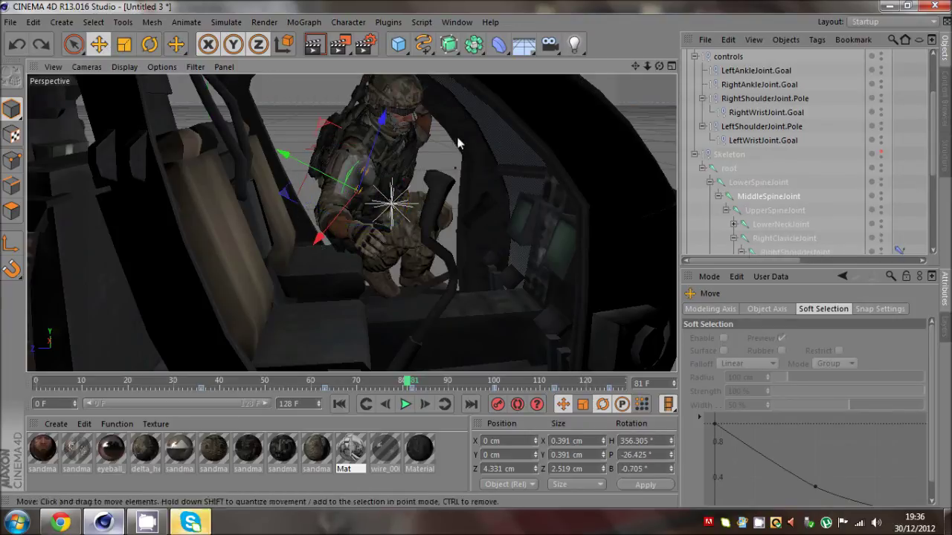
# Step: Collapse the Skeleton and the soldier's hierarchy and deselect all objects
pyautogui.click(693, 155)
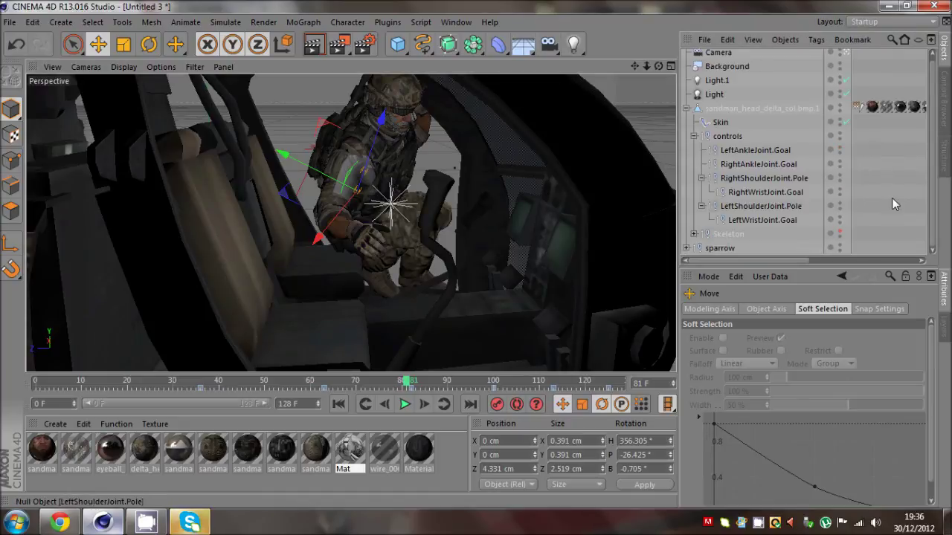
pyautogui.click(892, 199)
pyautogui.click(687, 110)
pyautogui.click(706, 114)
pyautogui.click(704, 148)
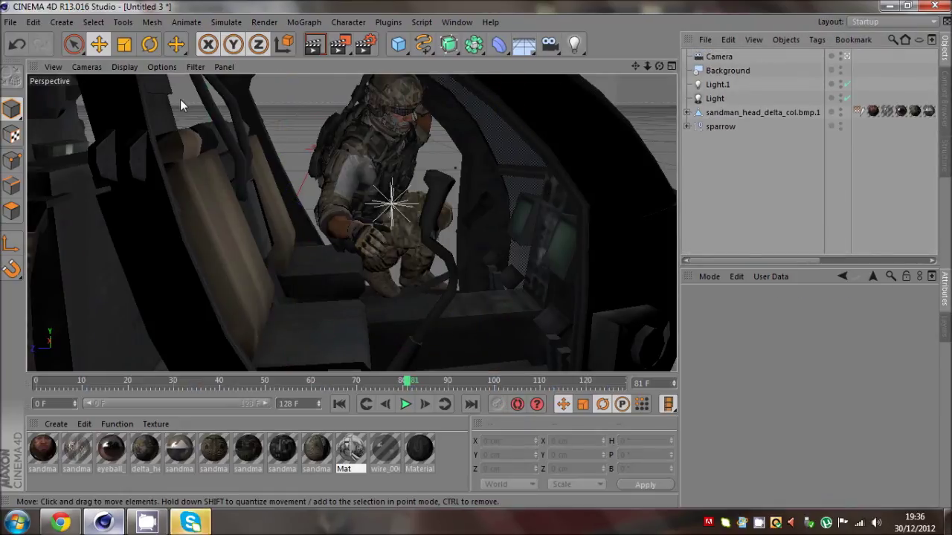